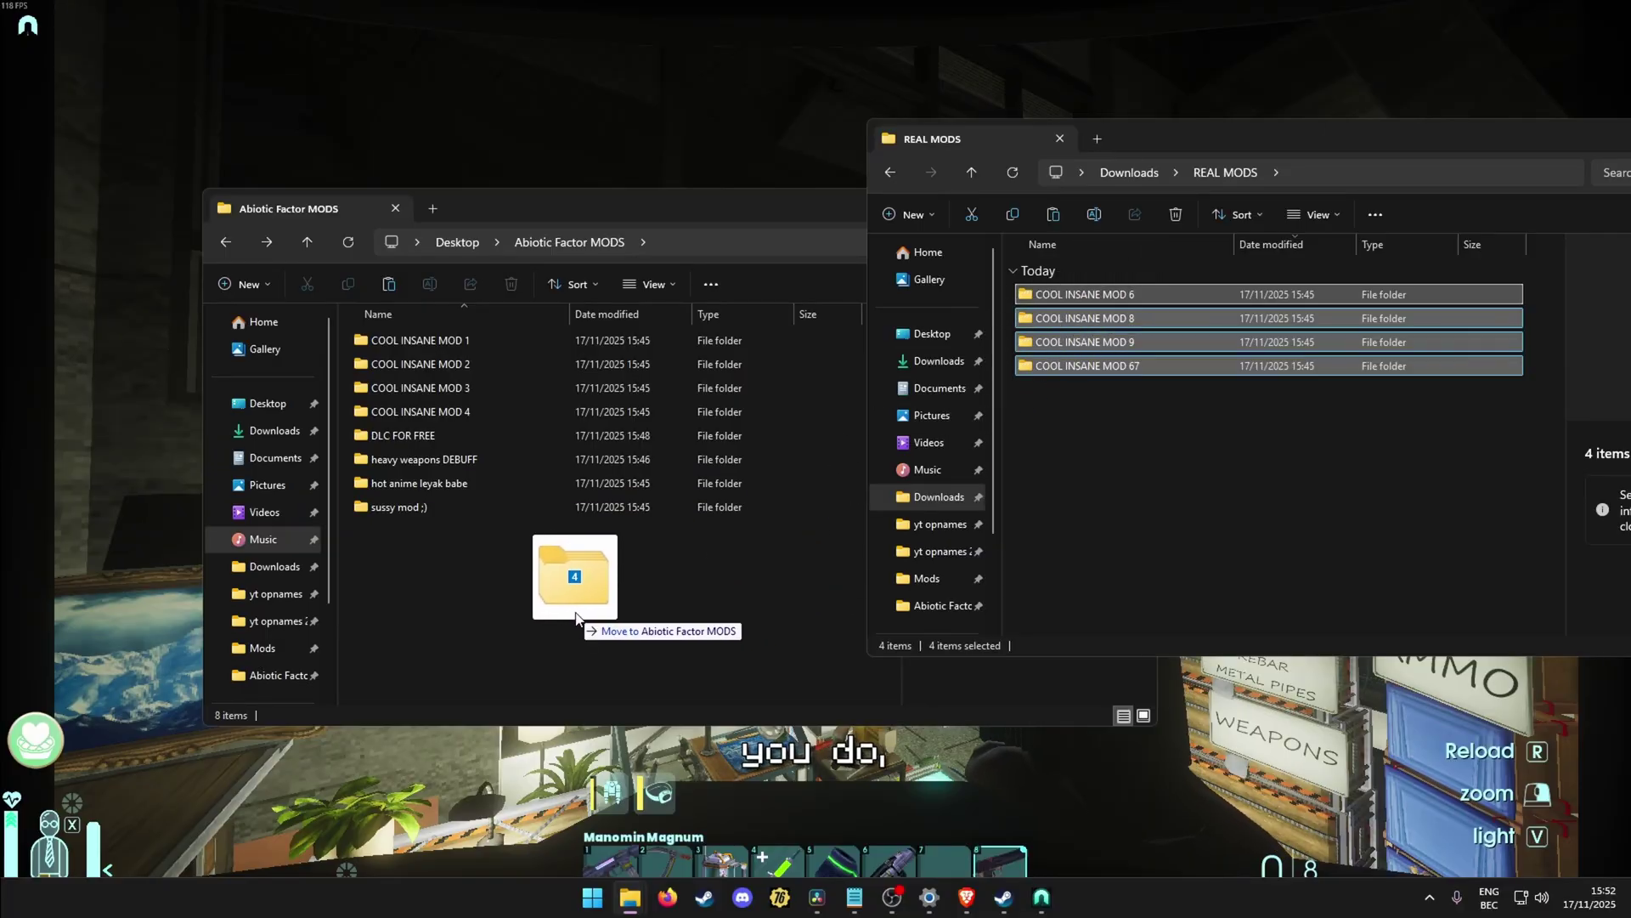
# Drag the four downloaded mod folders into the Abiotic Factor MODS folder.
pyautogui.moveTo(576, 613); pyautogui.dragTo(575, 612)
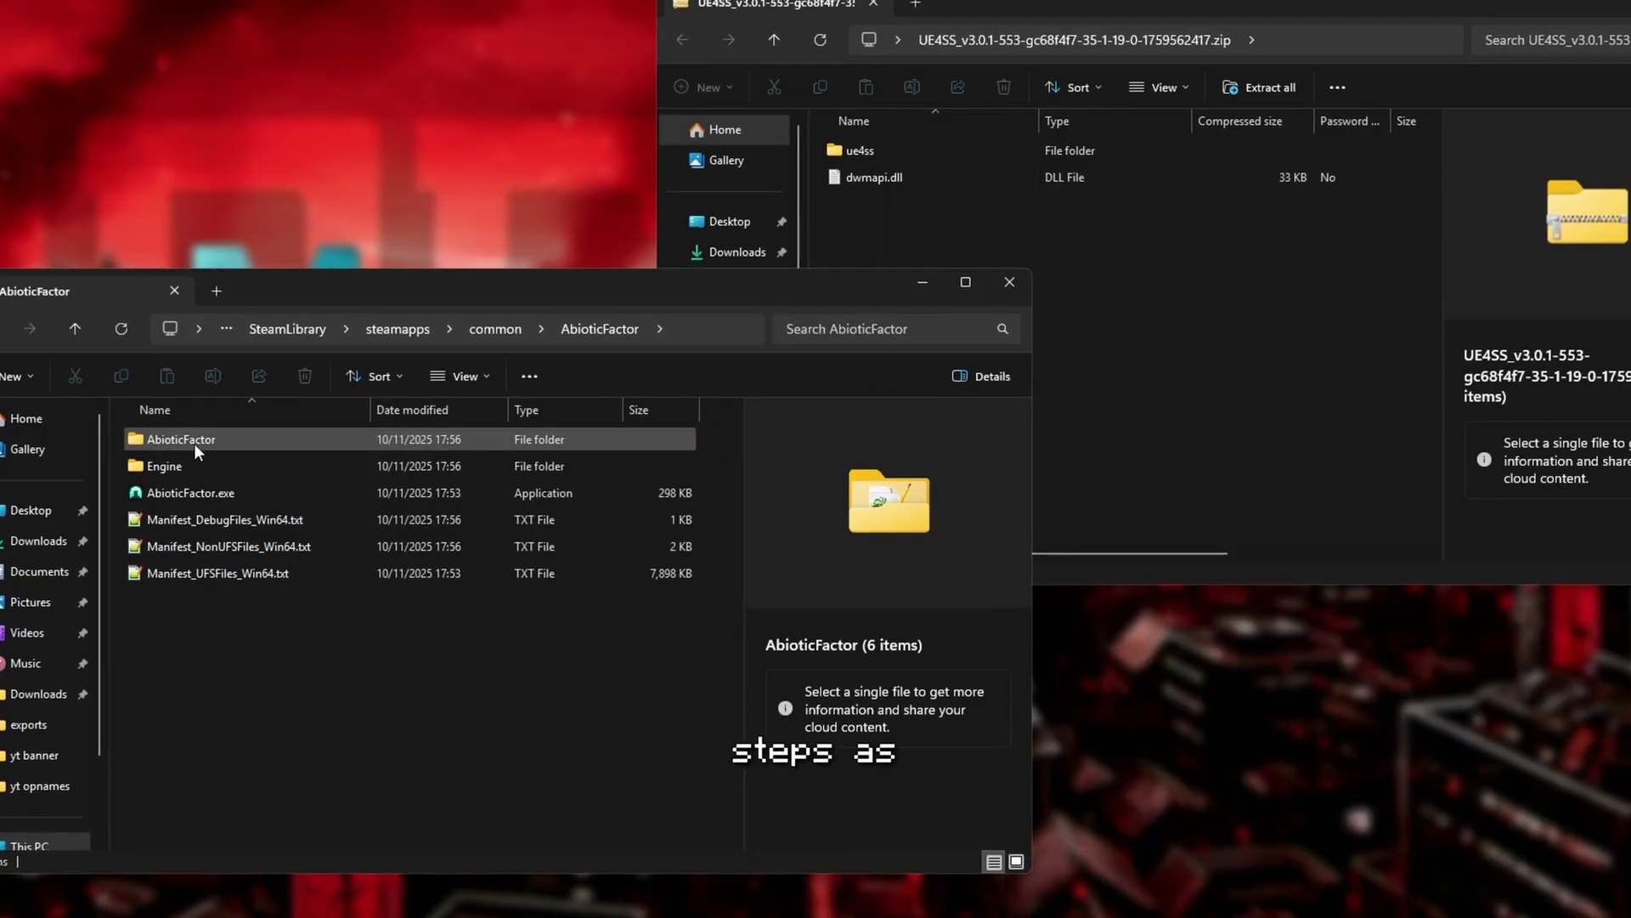
# Go to AbioticFactor\Binaries\Win64 and drag the ue4ss folder and dwmapi.dll from the zip into it.
pyautogui.doubleClick(180, 440)
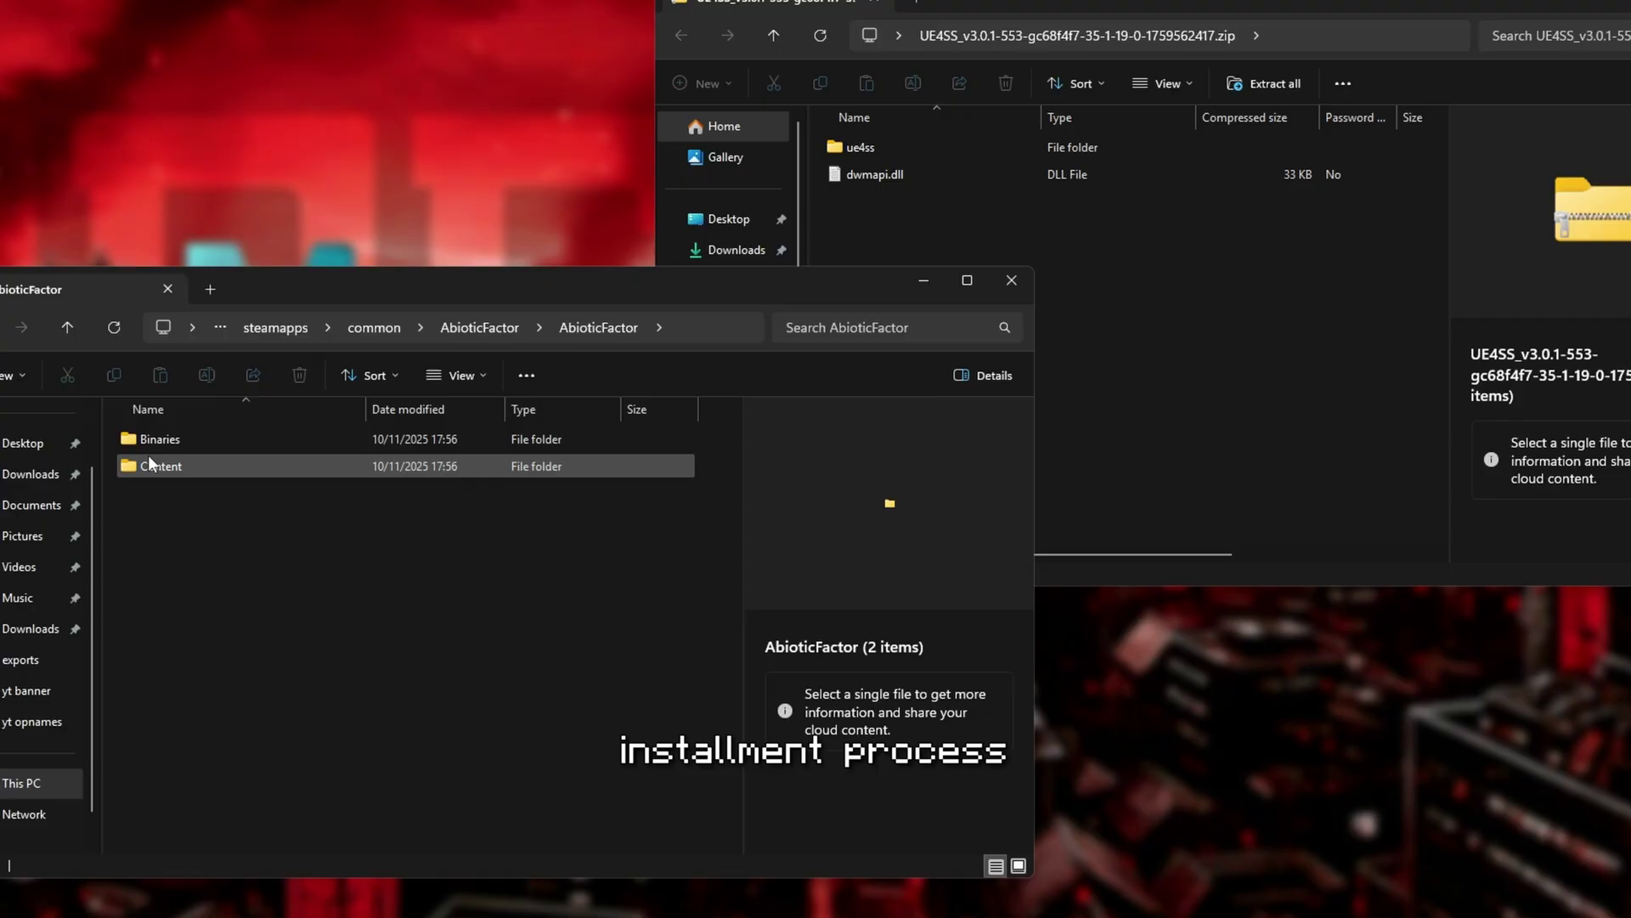
pyautogui.doubleClick(154, 440)
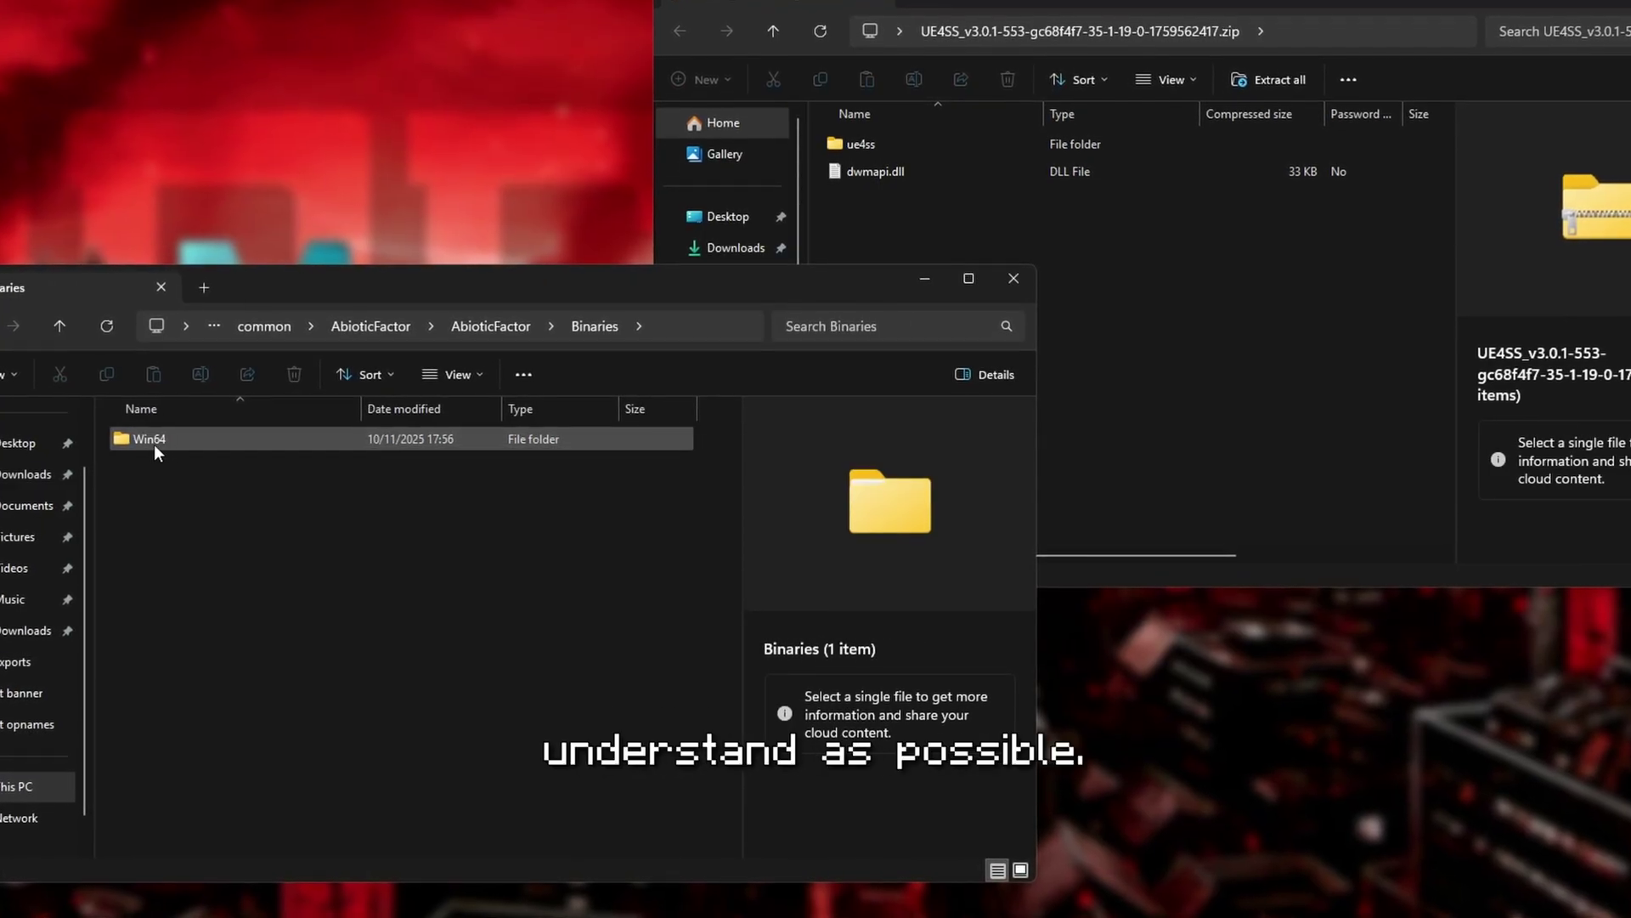
pyautogui.doubleClick(154, 445)
pyautogui.moveTo(1062, 204); pyautogui.dragTo(233, 751)
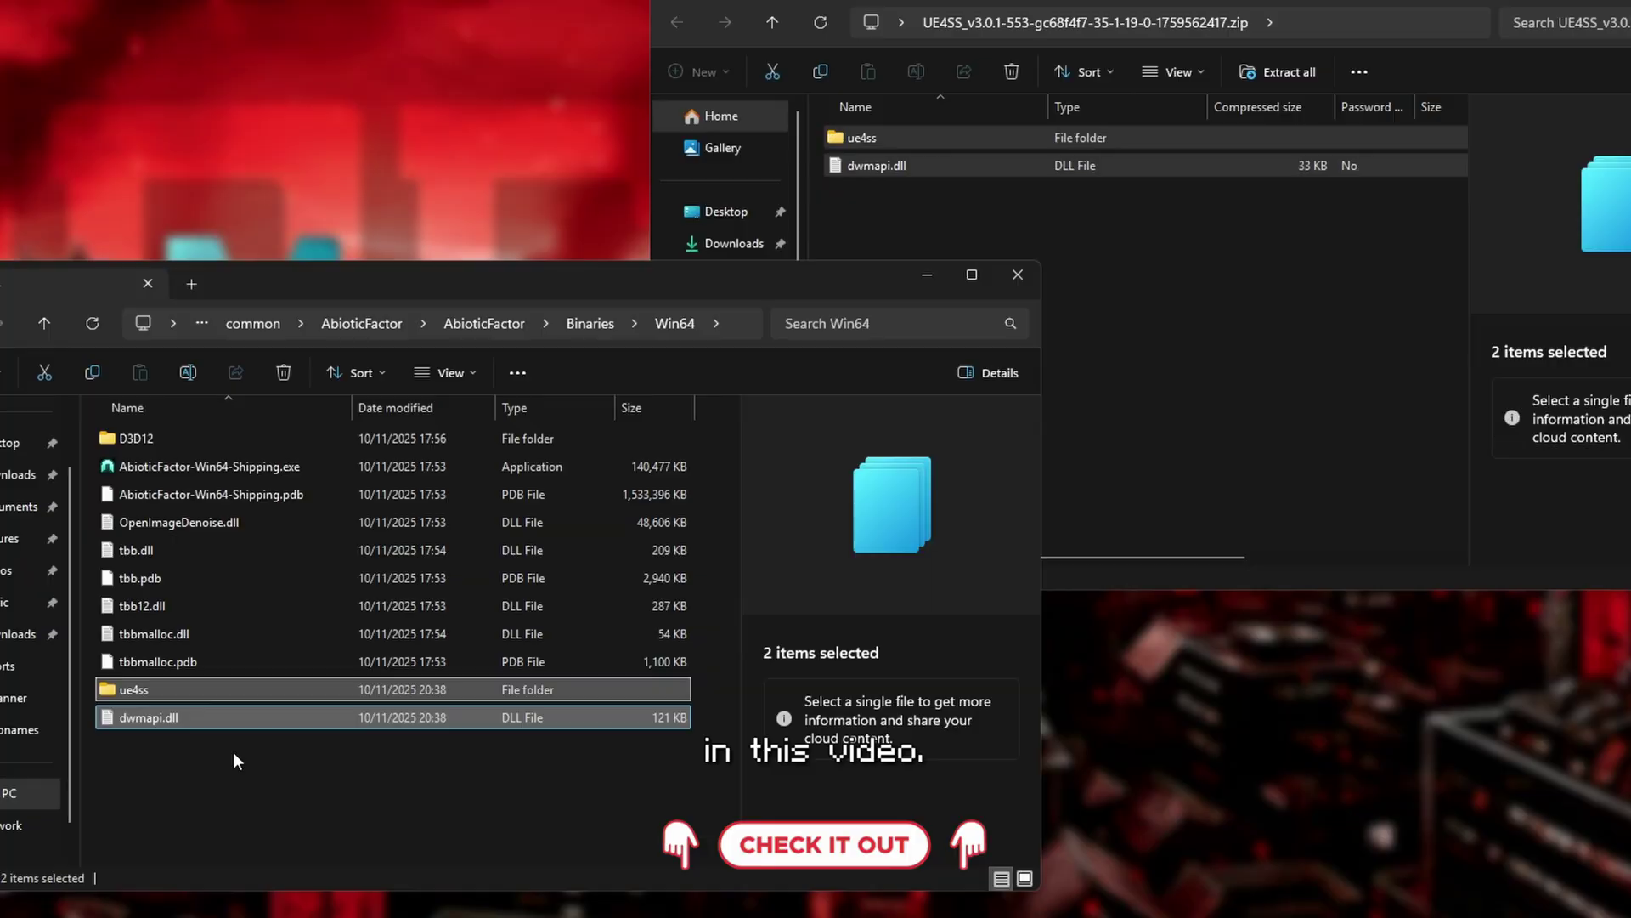
pyautogui.click(192, 764)
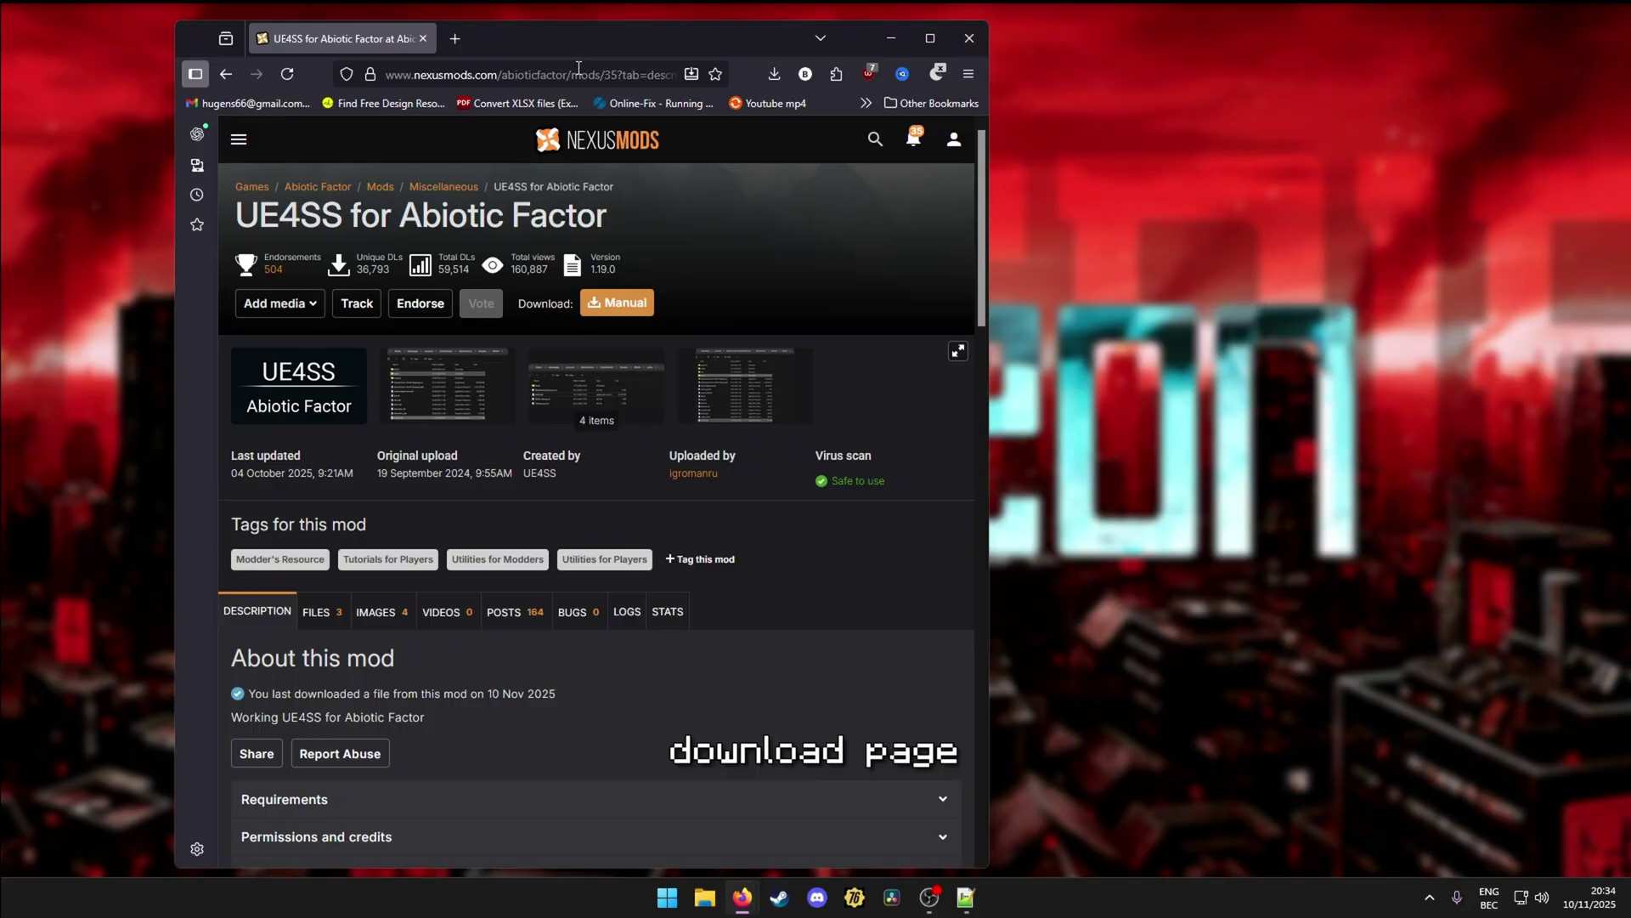
# Open the UE4SS files list and expand the main UE4SS v3.0.1-553 file.
pyautogui.click(340, 623)
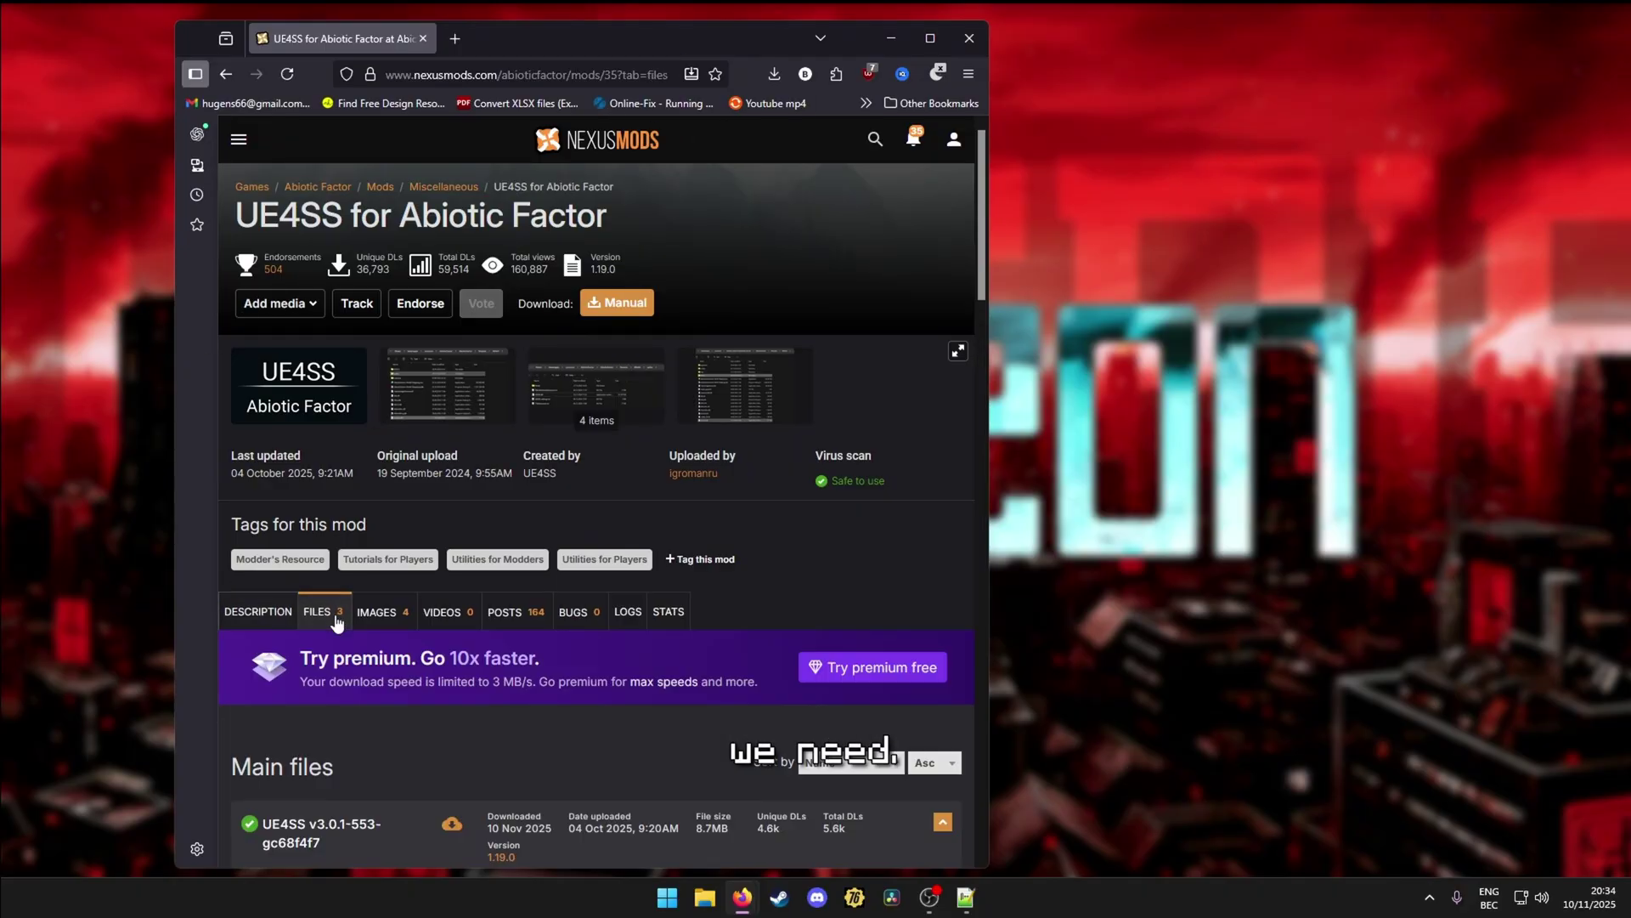
pyautogui.moveTo(981, 150); pyautogui.dragTo(982, 255)
pyautogui.tripleClick(331, 388)
pyautogui.click(366, 392)
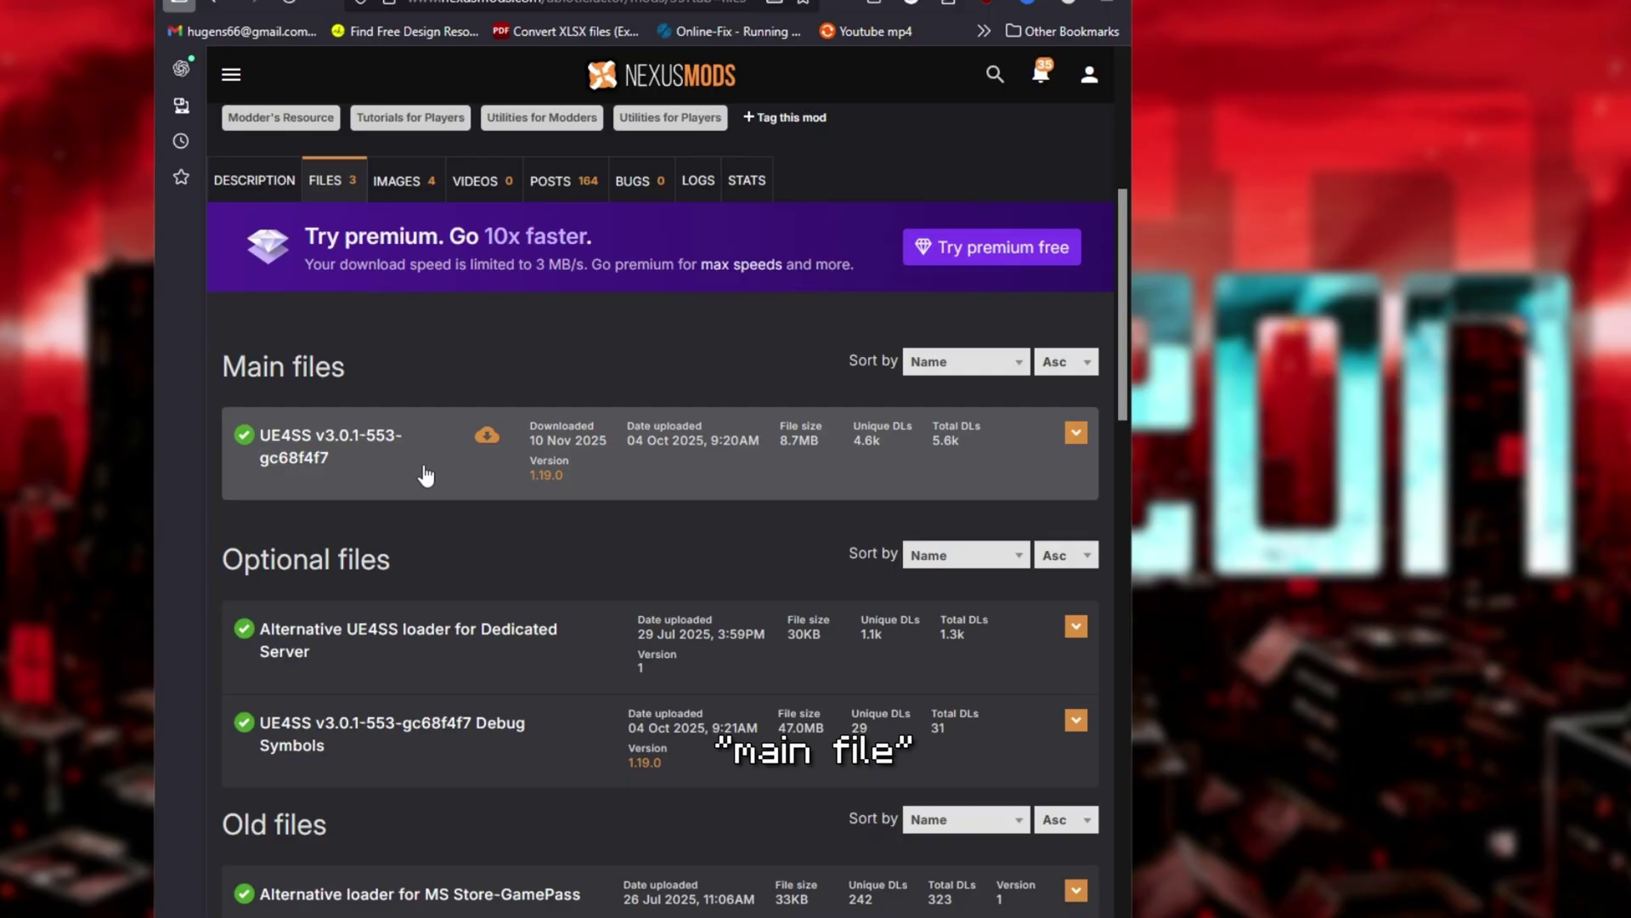
pyautogui.click(401, 474)
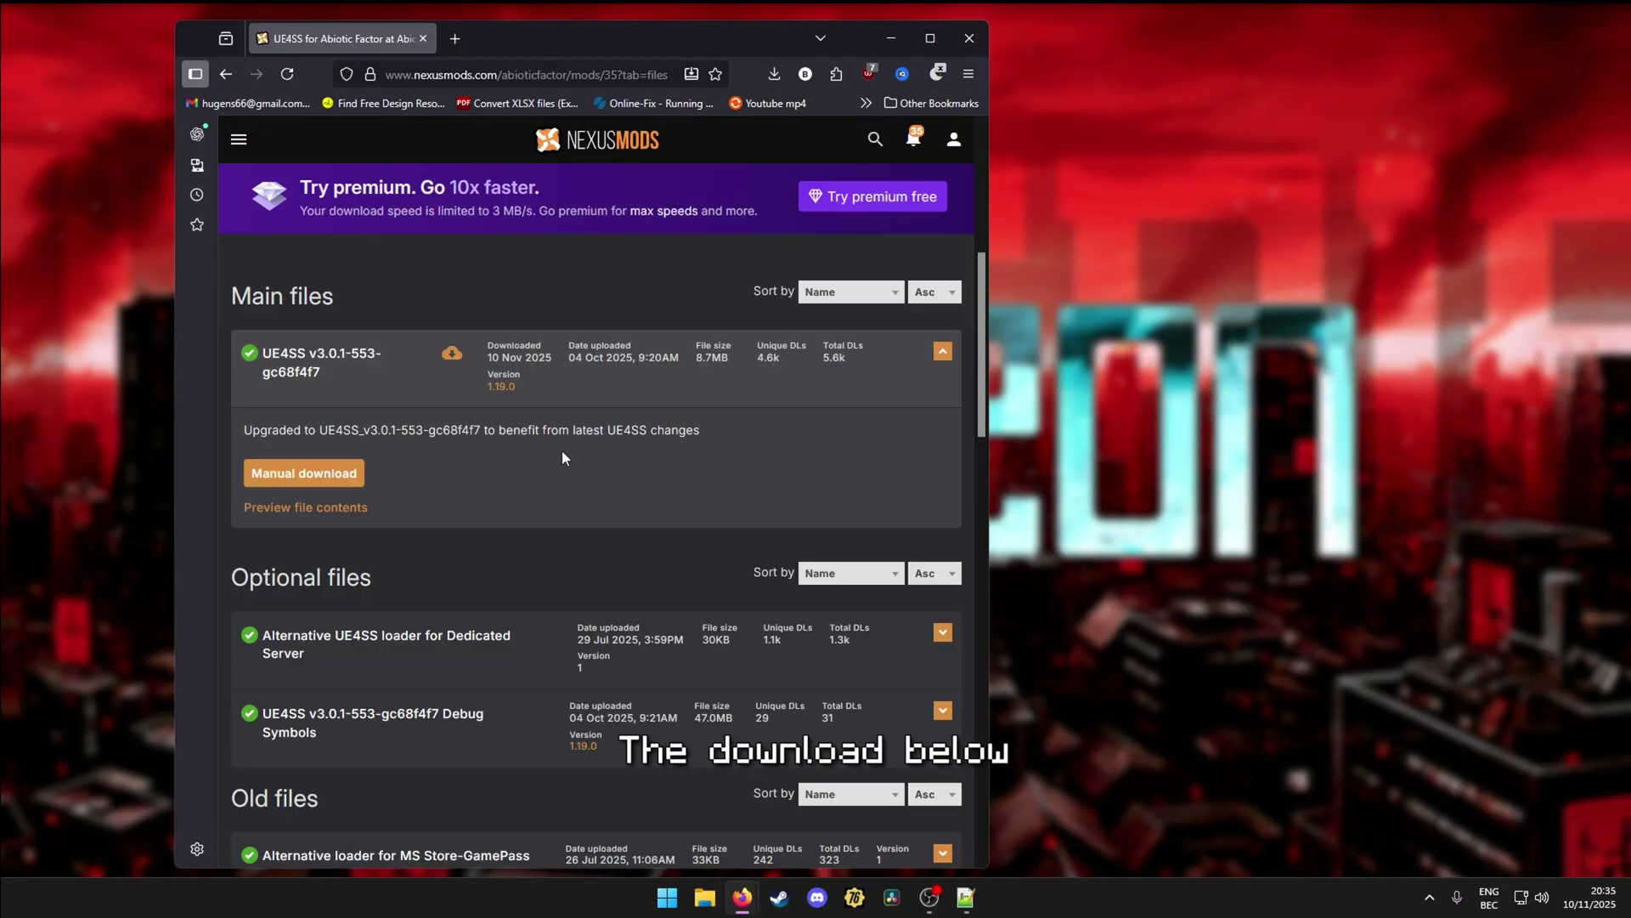
# Check the Dedicated Server loader and Debug Symbols entries, then start the free slow download.
pyautogui.scroll(-2, 619, 551)
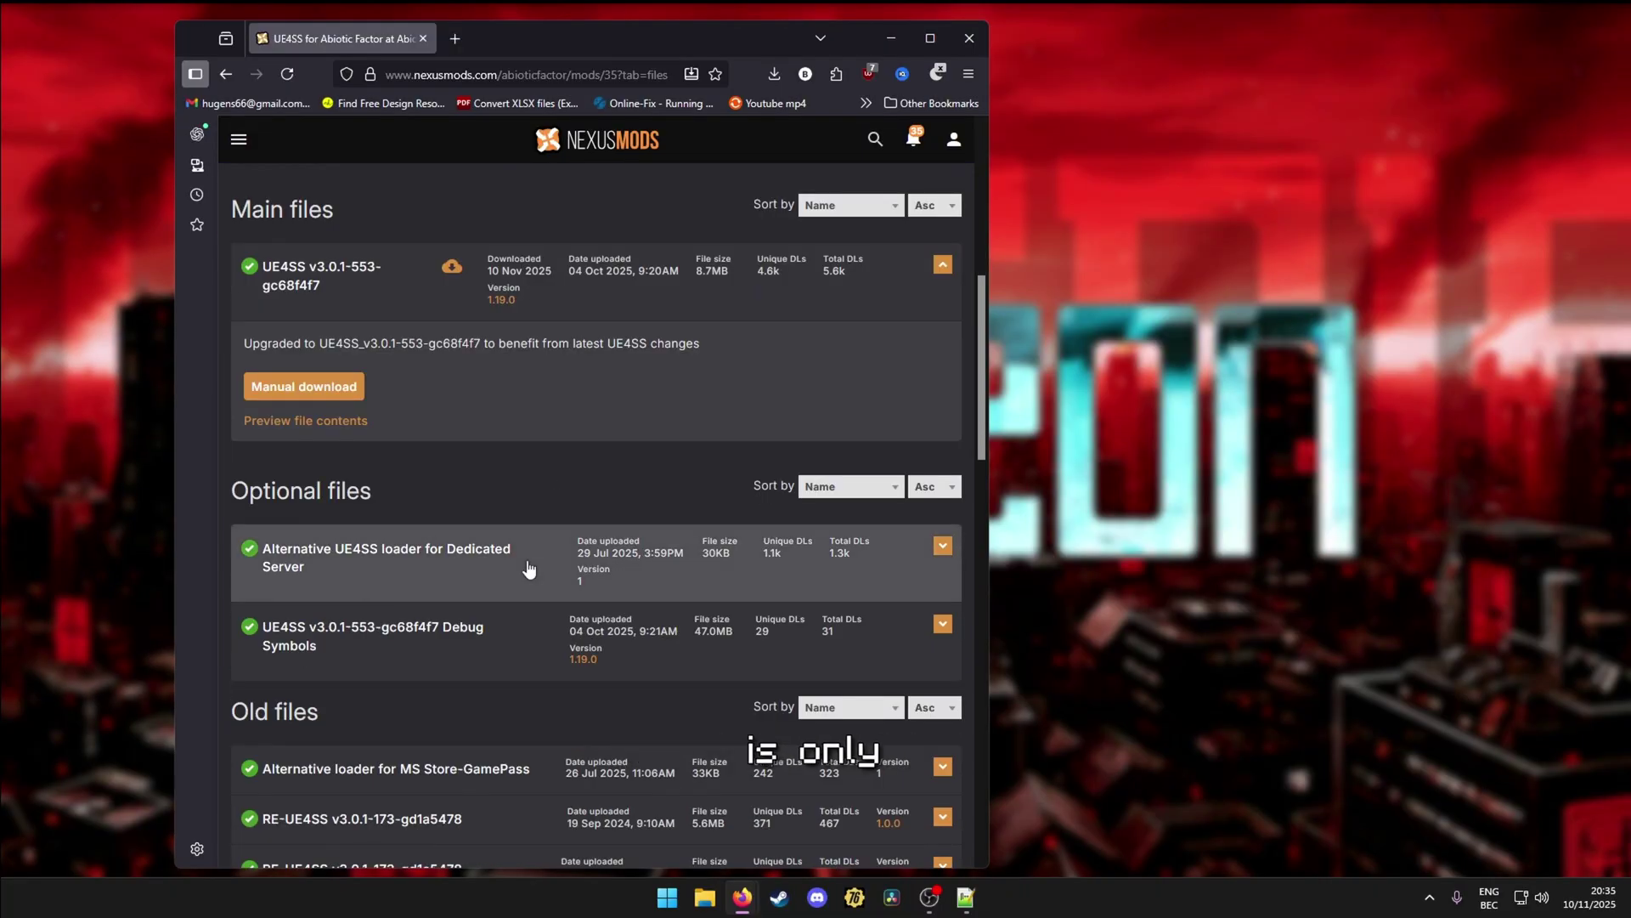
pyautogui.click(578, 797)
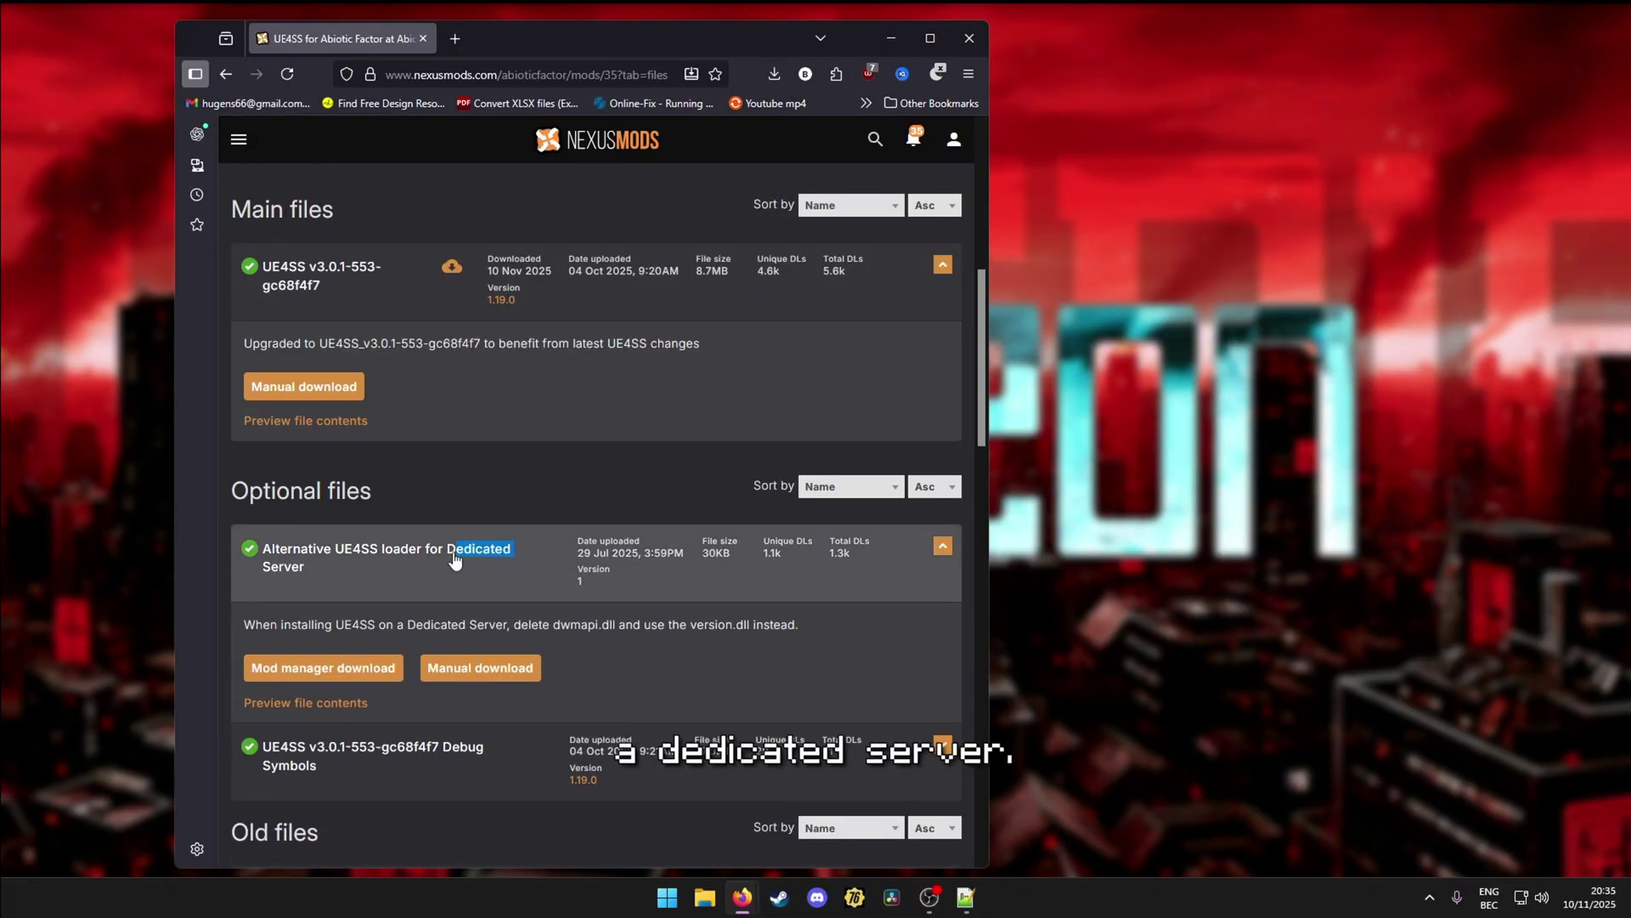
pyautogui.scroll(-3, 521, 570)
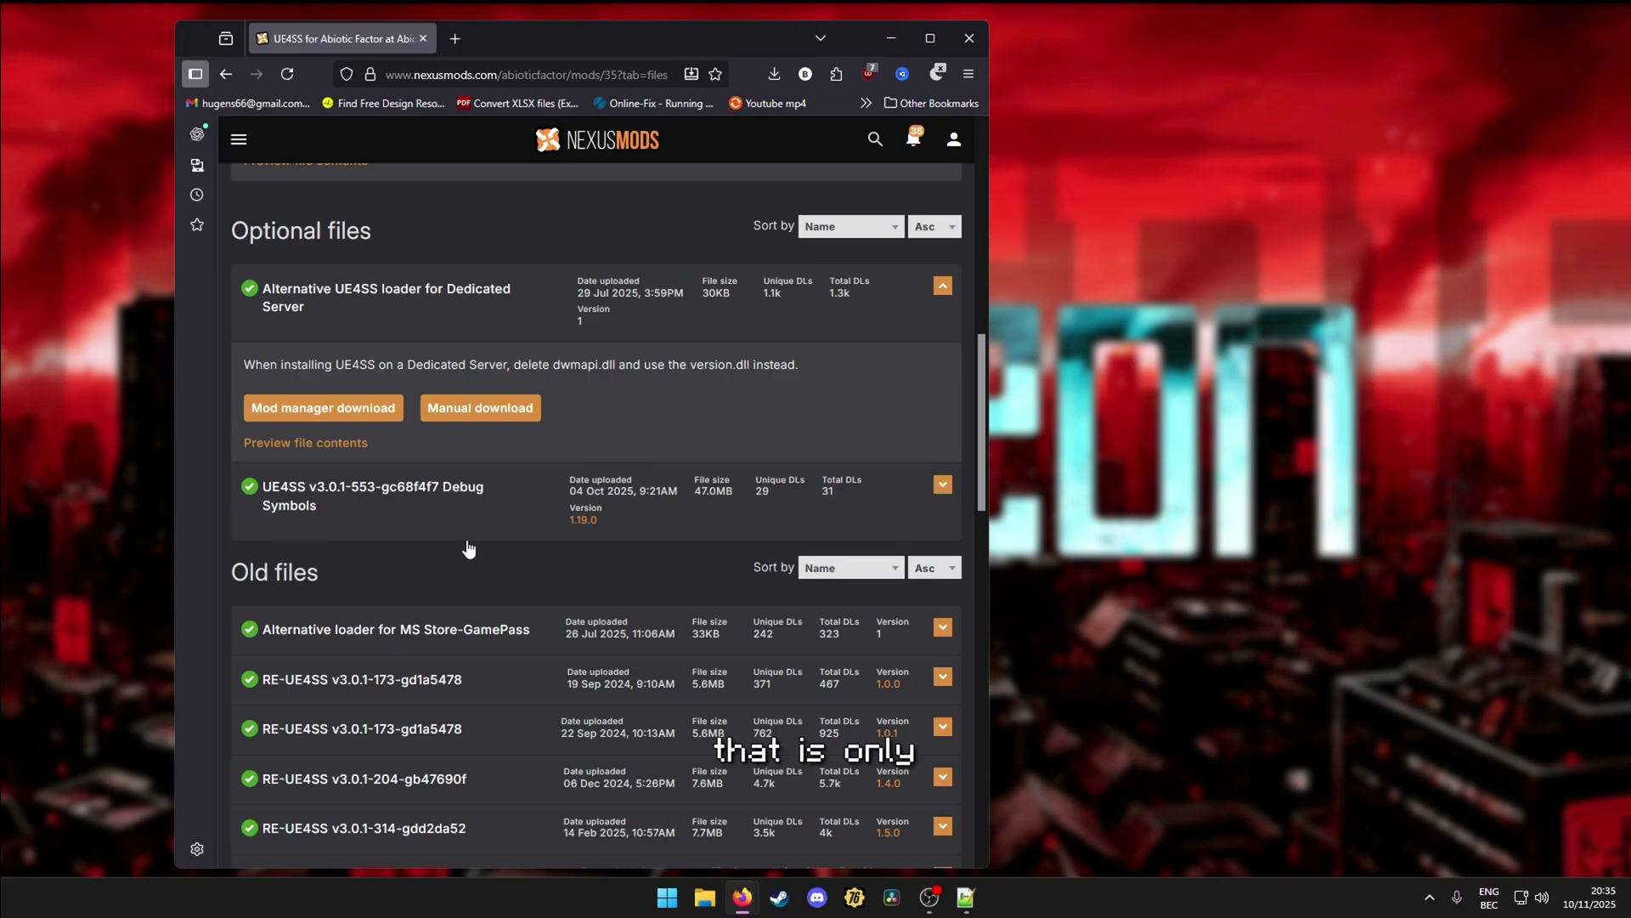
pyautogui.click(474, 521)
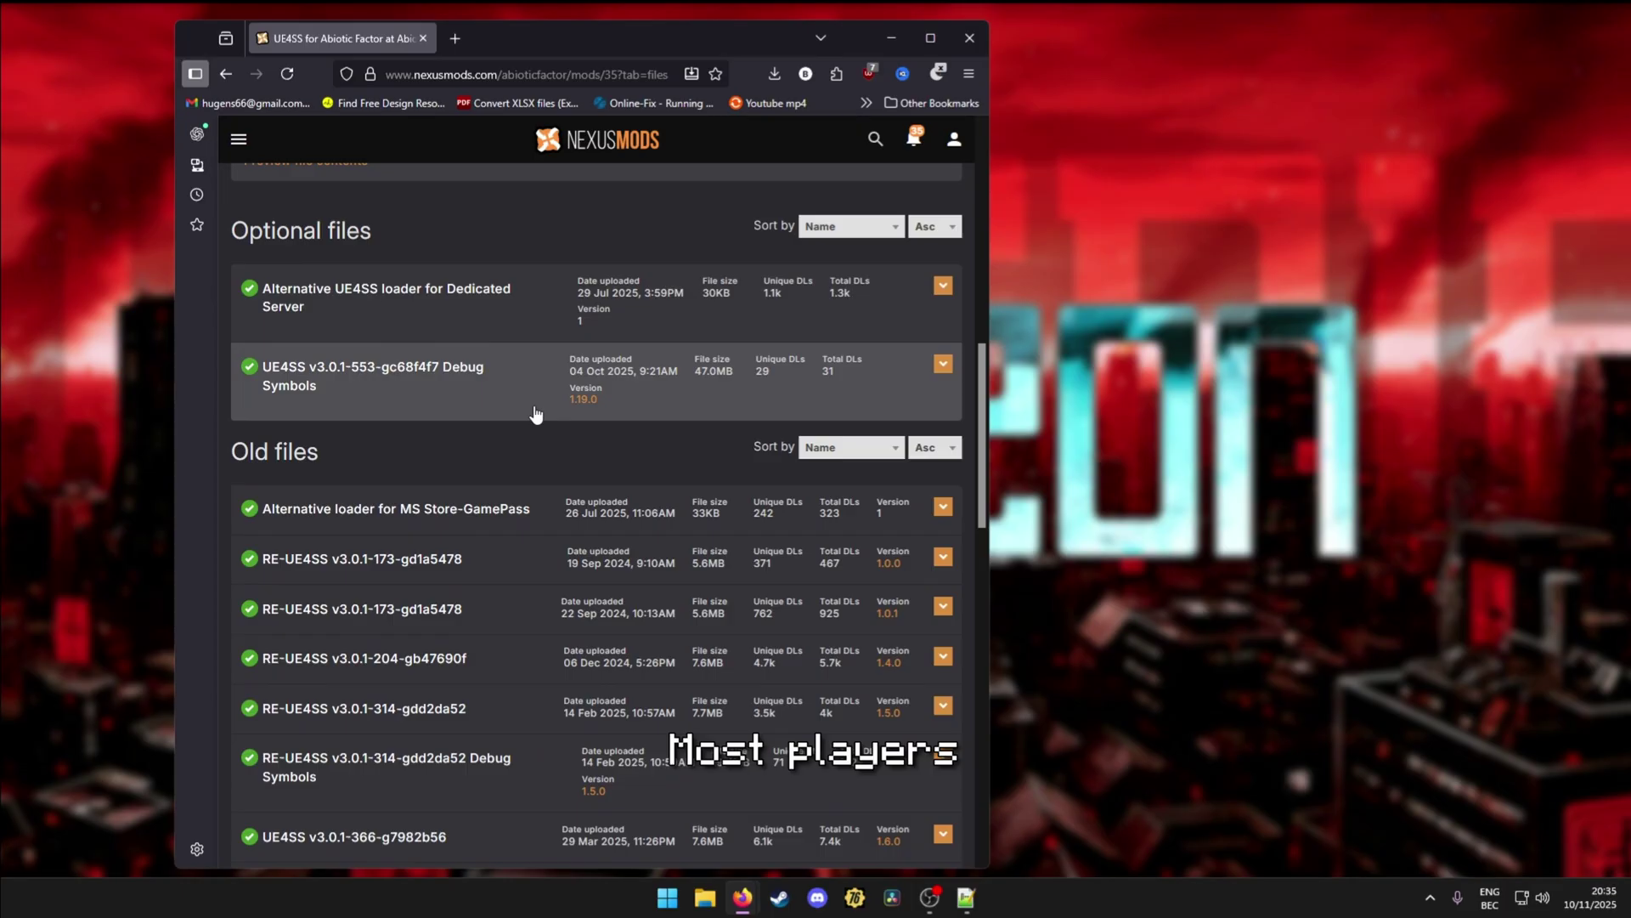
pyautogui.scroll(5, 501, 408)
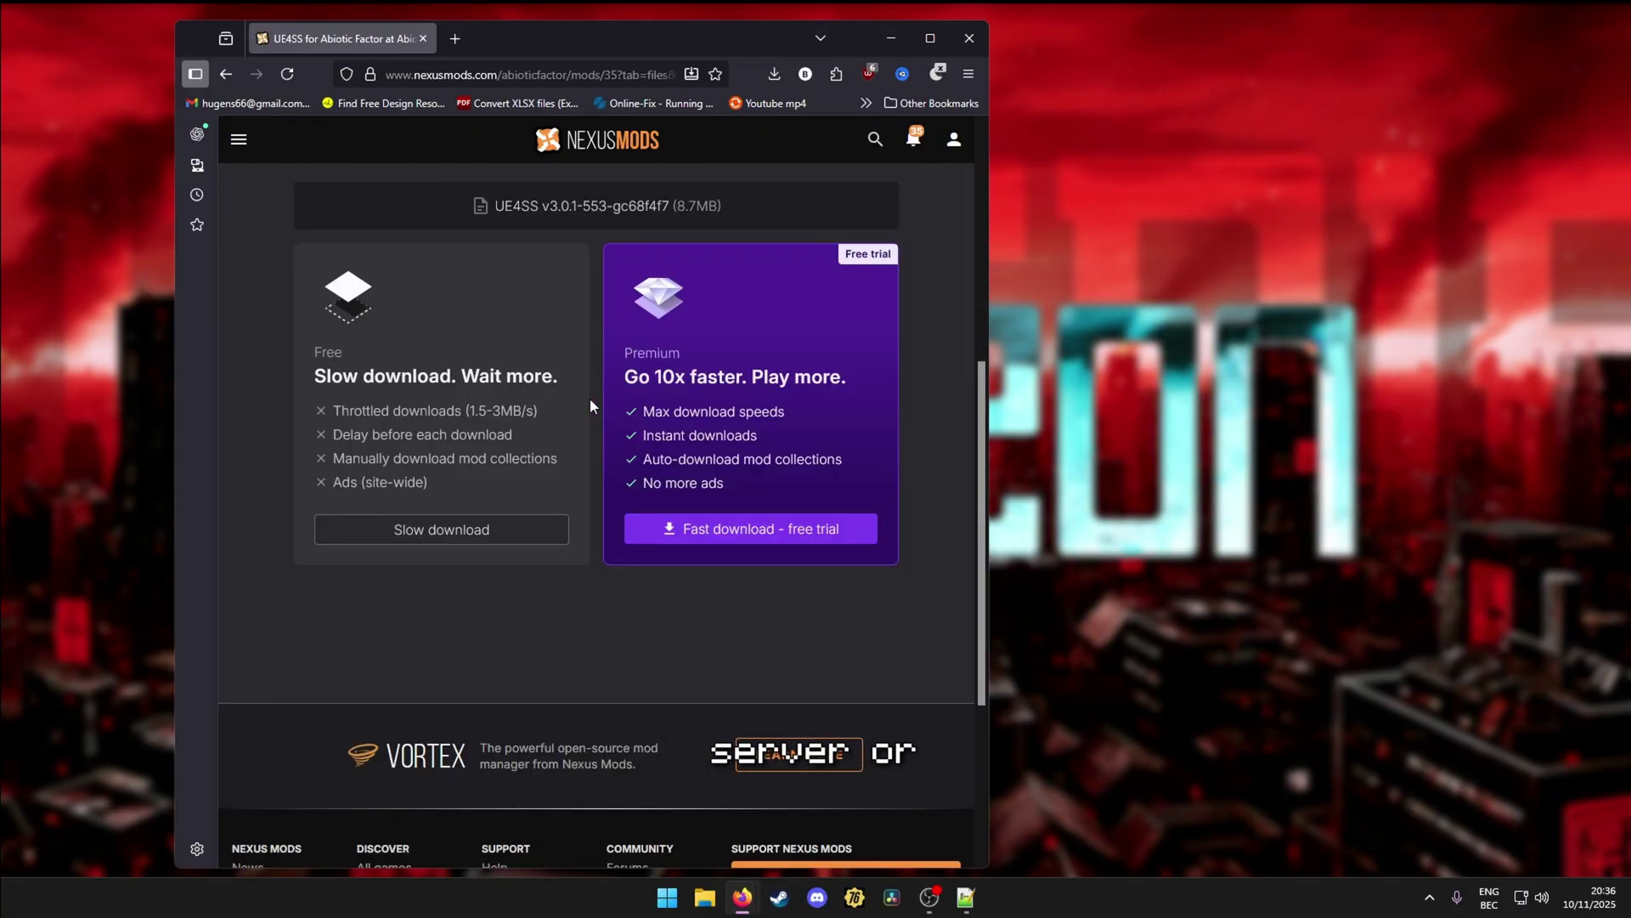
pyautogui.click(429, 530)
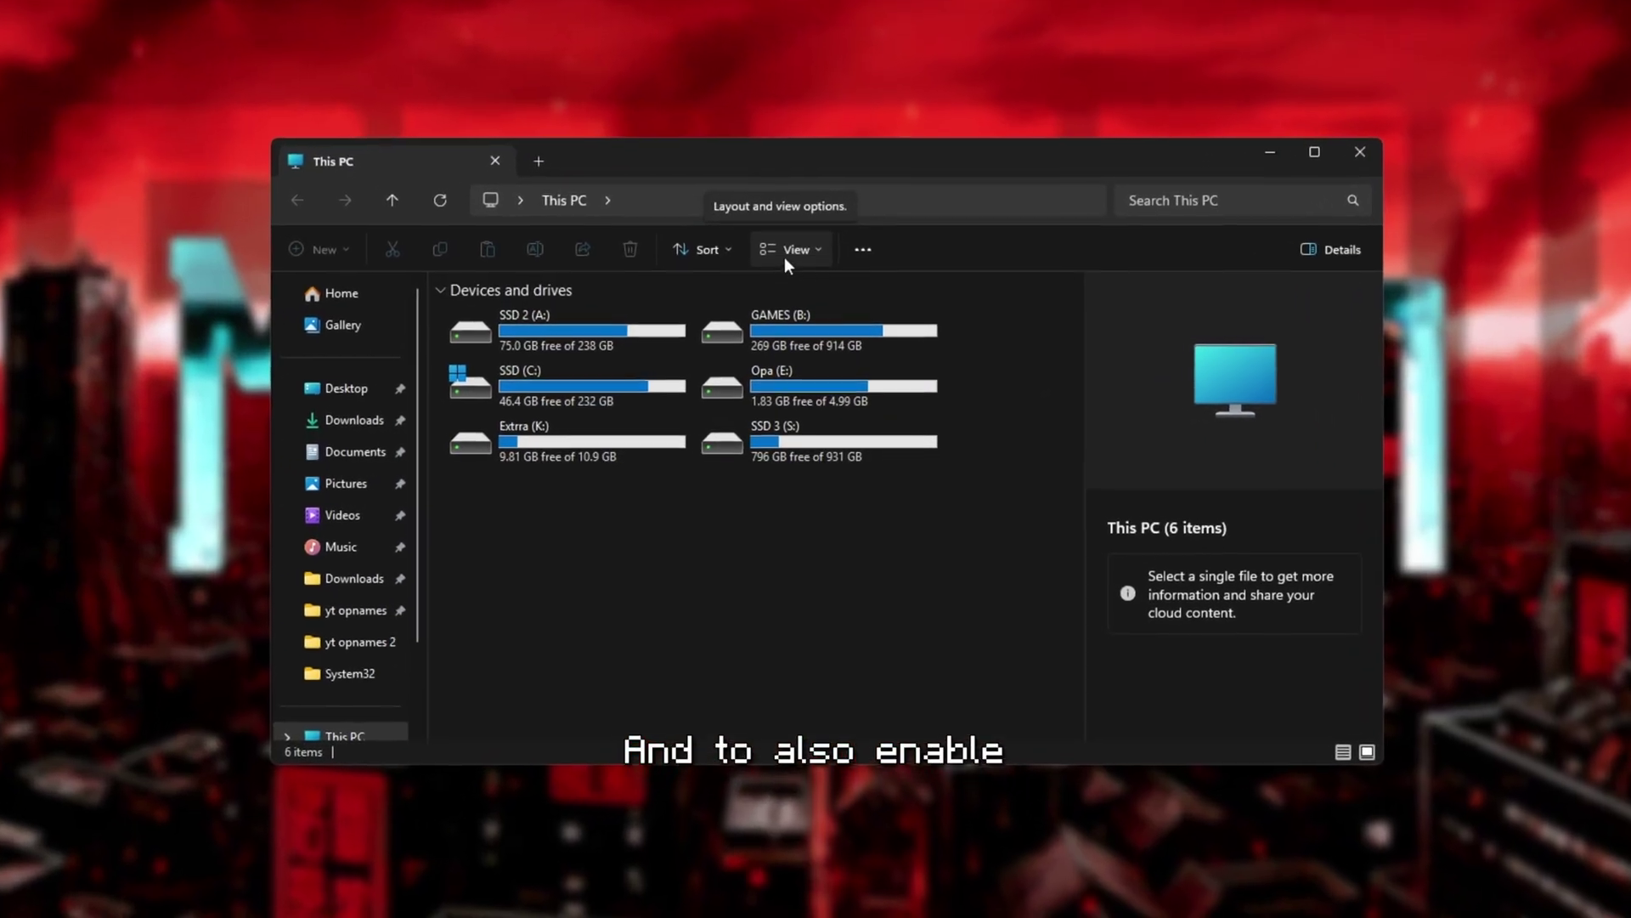
# Turn on file name extensions from the This PC View menu.
pyautogui.click(784, 248)
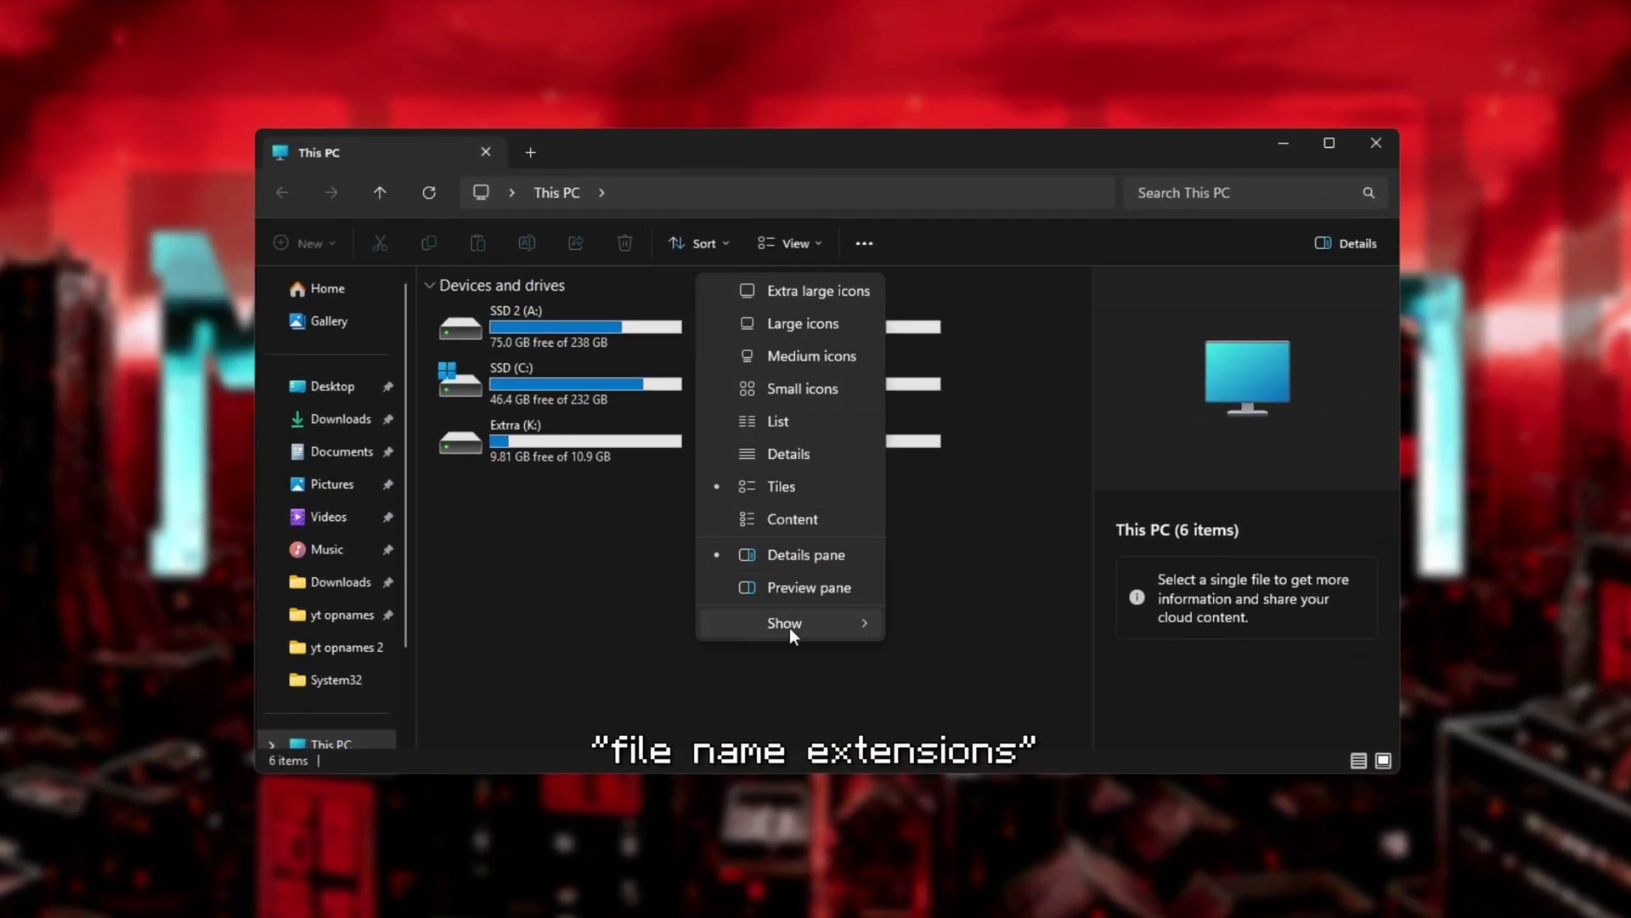
pyautogui.moveTo(849, 624)
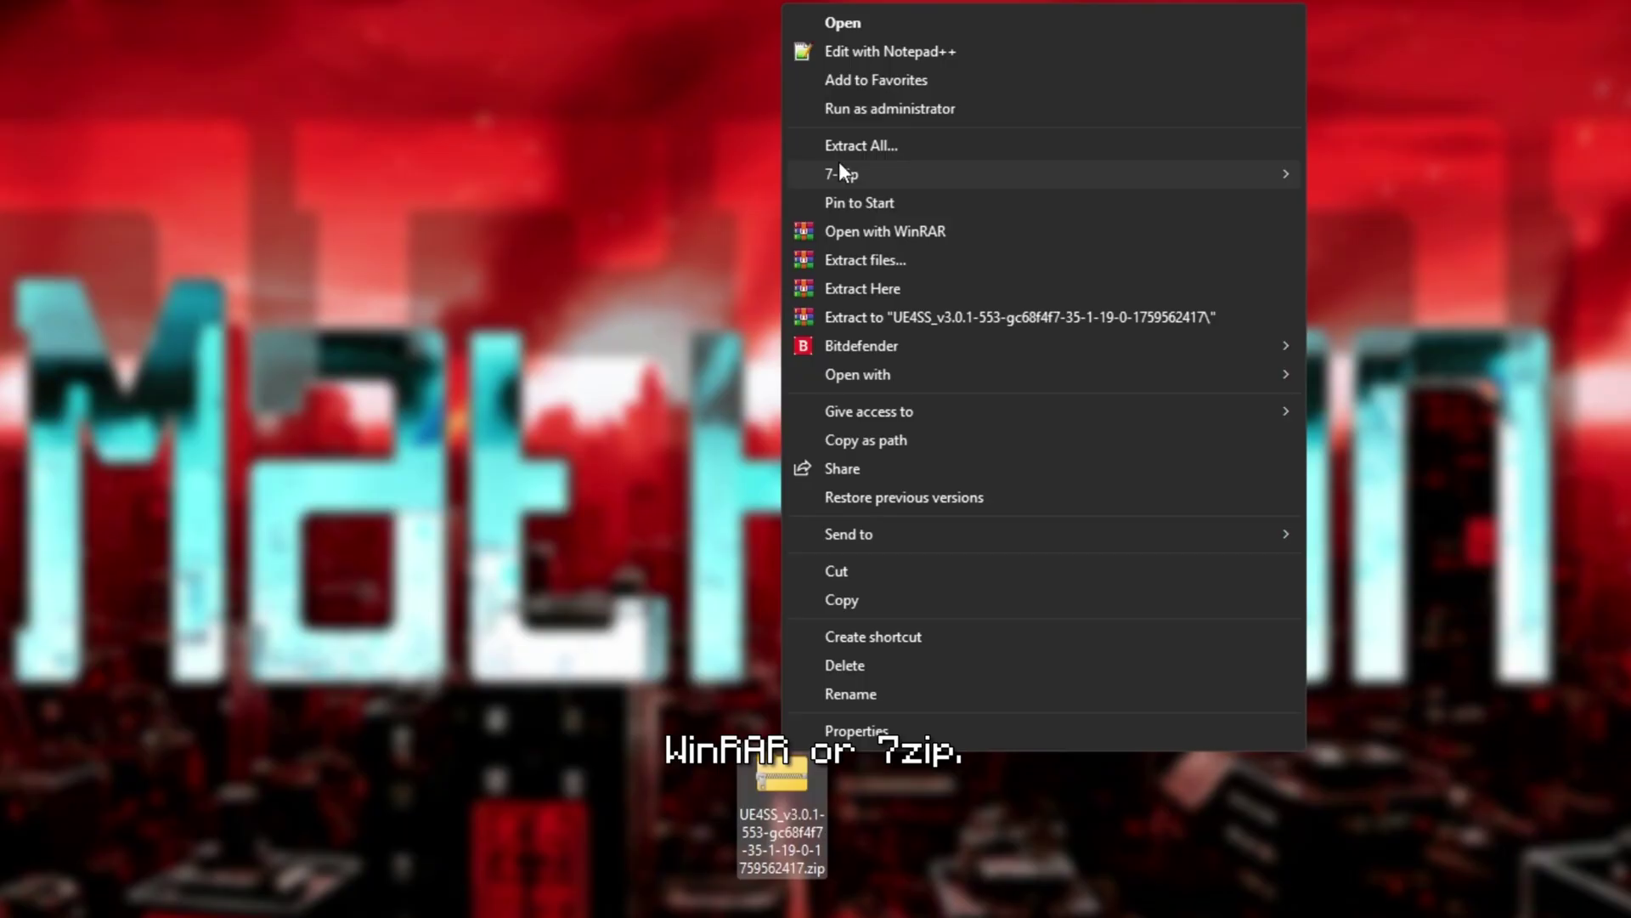
# Open the UE4SS v3.0.1-553 zip, box-select ue4ss and dwmapi.dll, and drag them into Win64.
pyautogui.moveTo(913, 180)
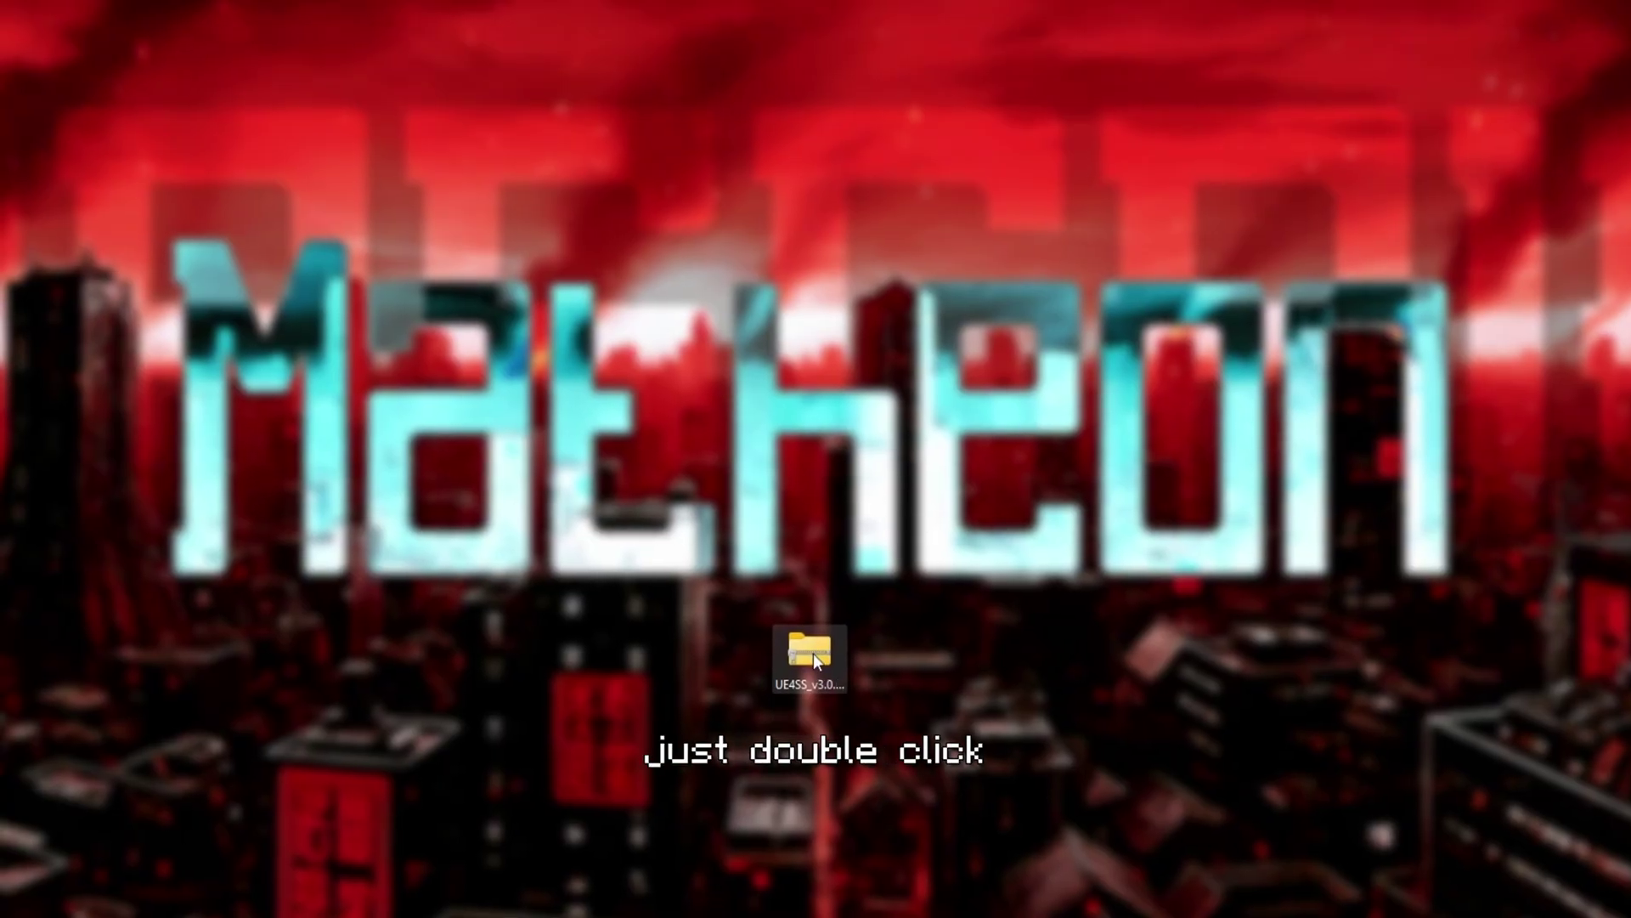
pyautogui.doubleClick(814, 652)
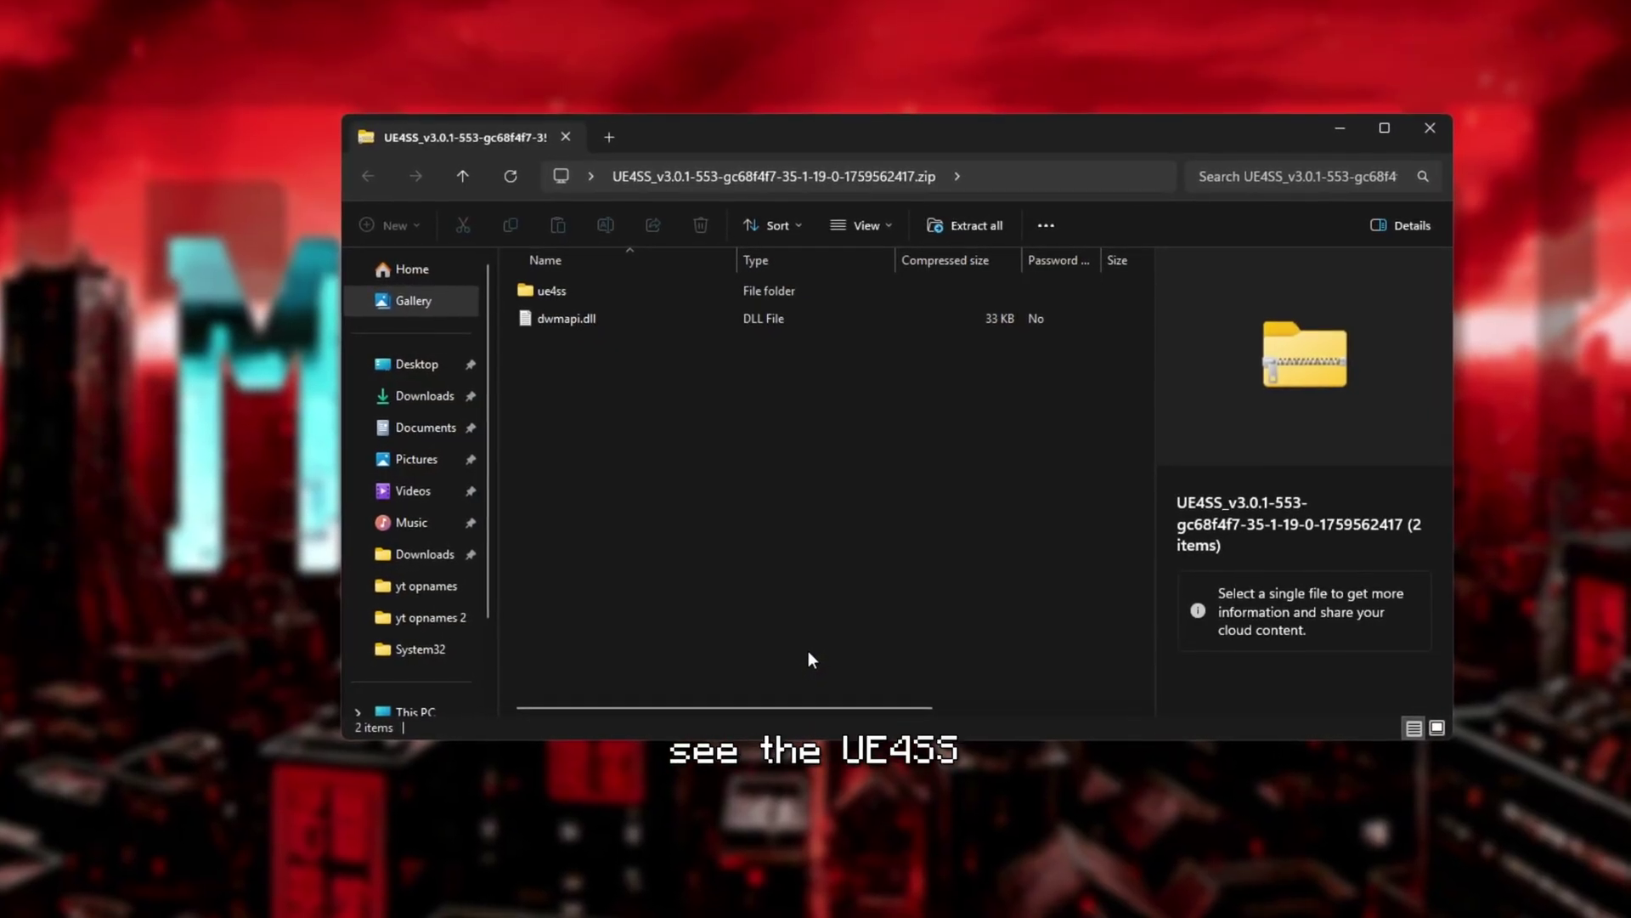
pyautogui.moveTo(808, 651); pyautogui.dragTo(1103, 226)
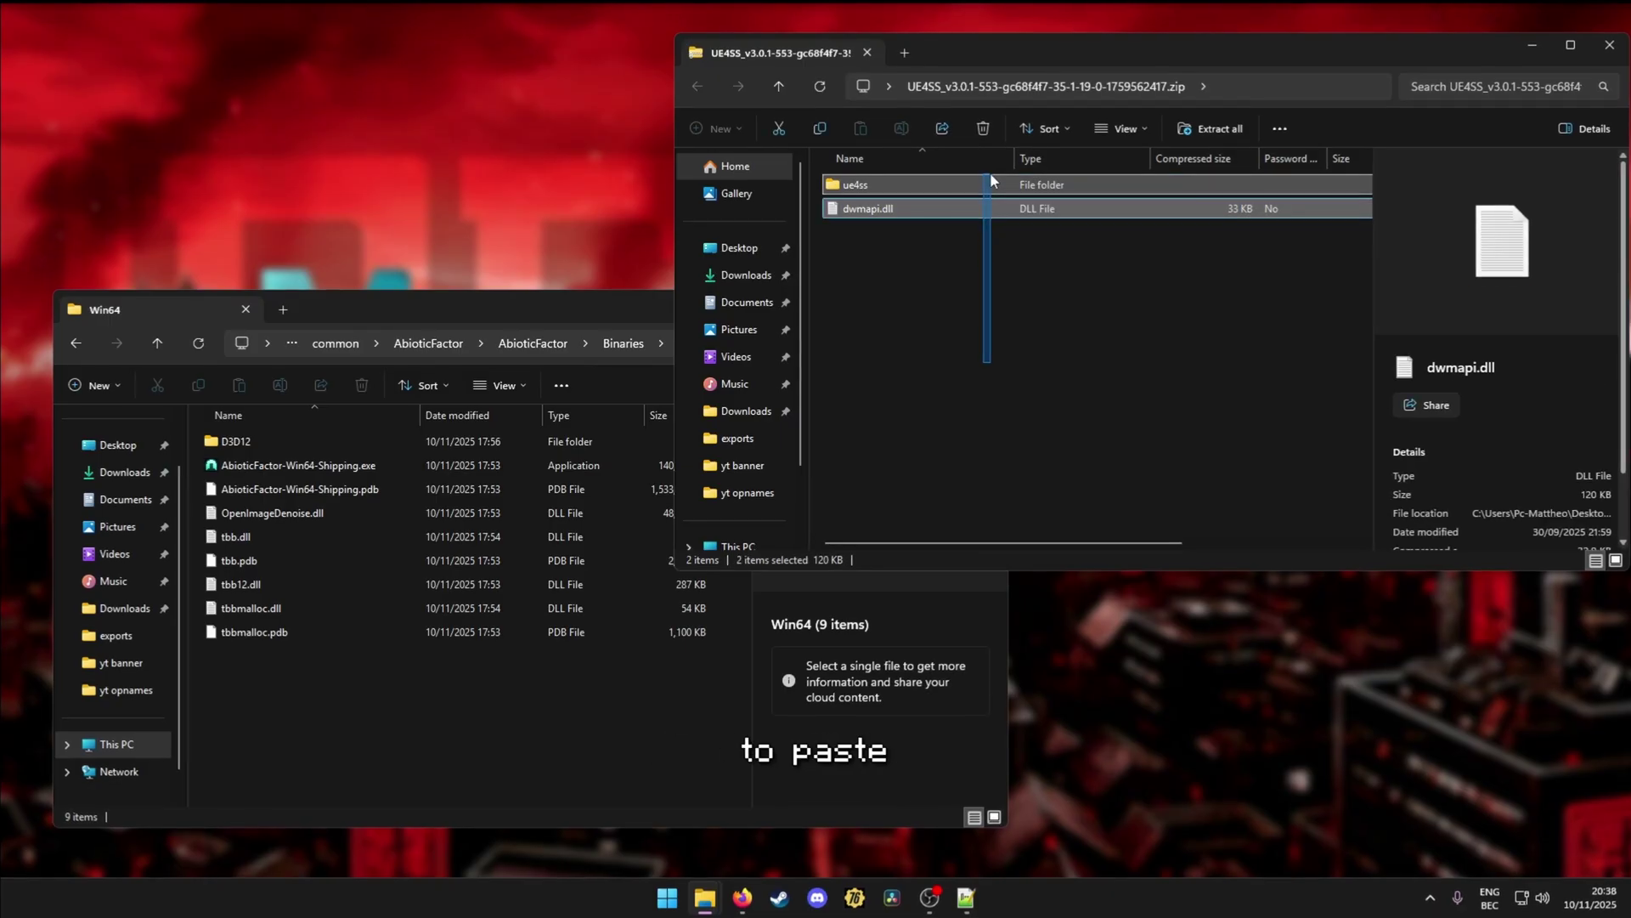
pyautogui.moveTo(991, 172); pyautogui.dragTo(275, 763)
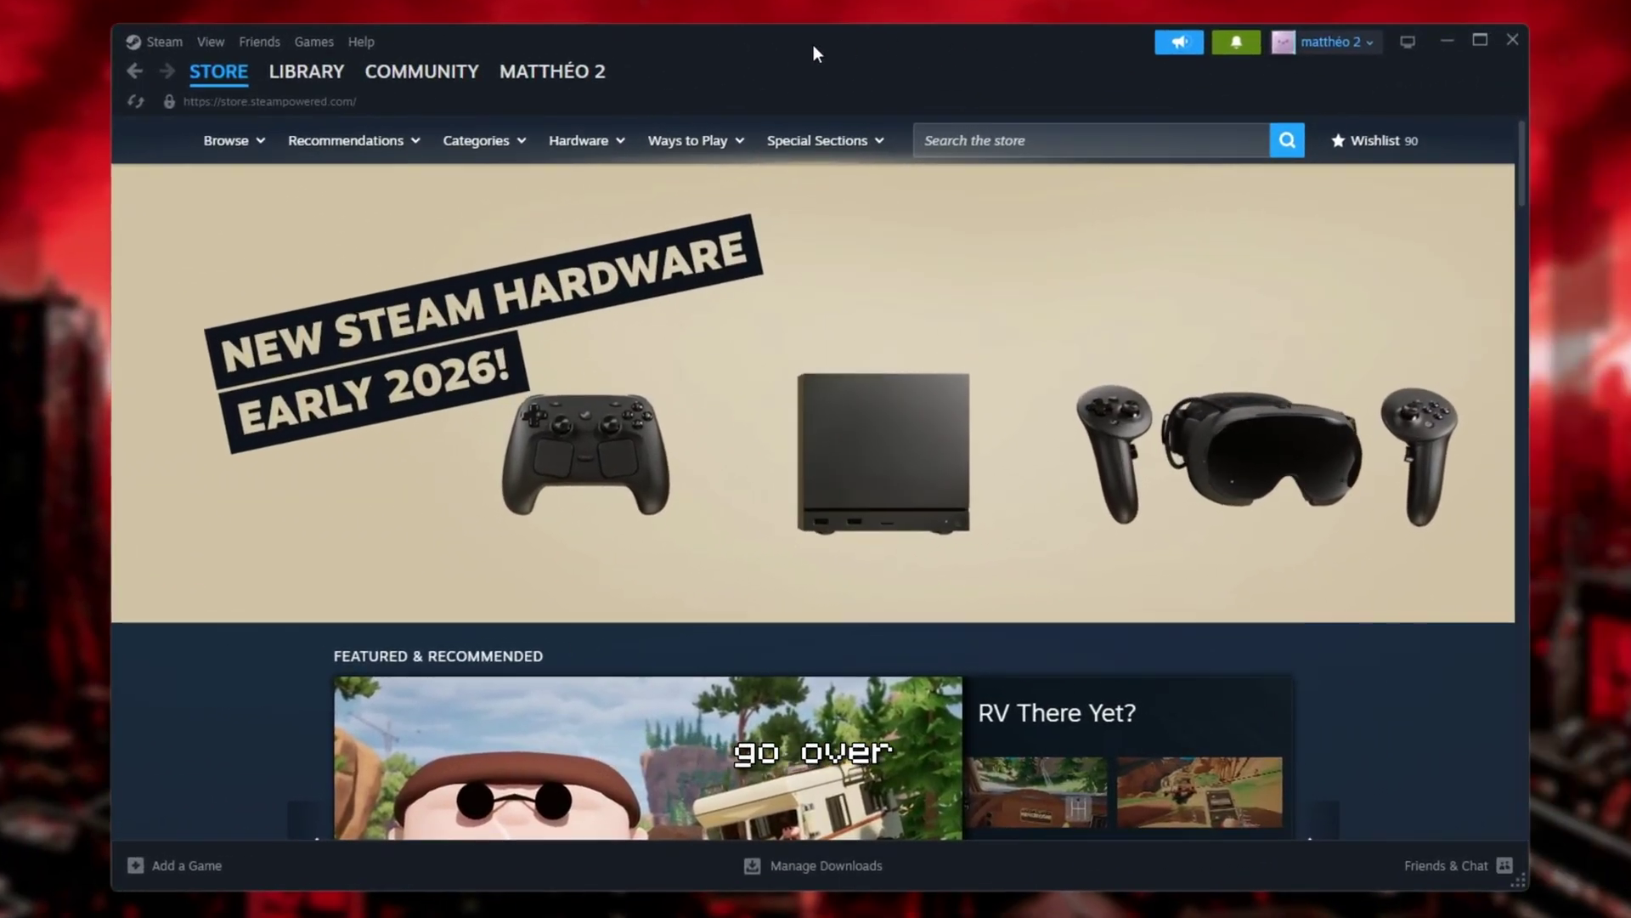
# In the Steam library, open Abiotic Factor's install folder via Manage > Browse local files.
pyautogui.click(302, 73)
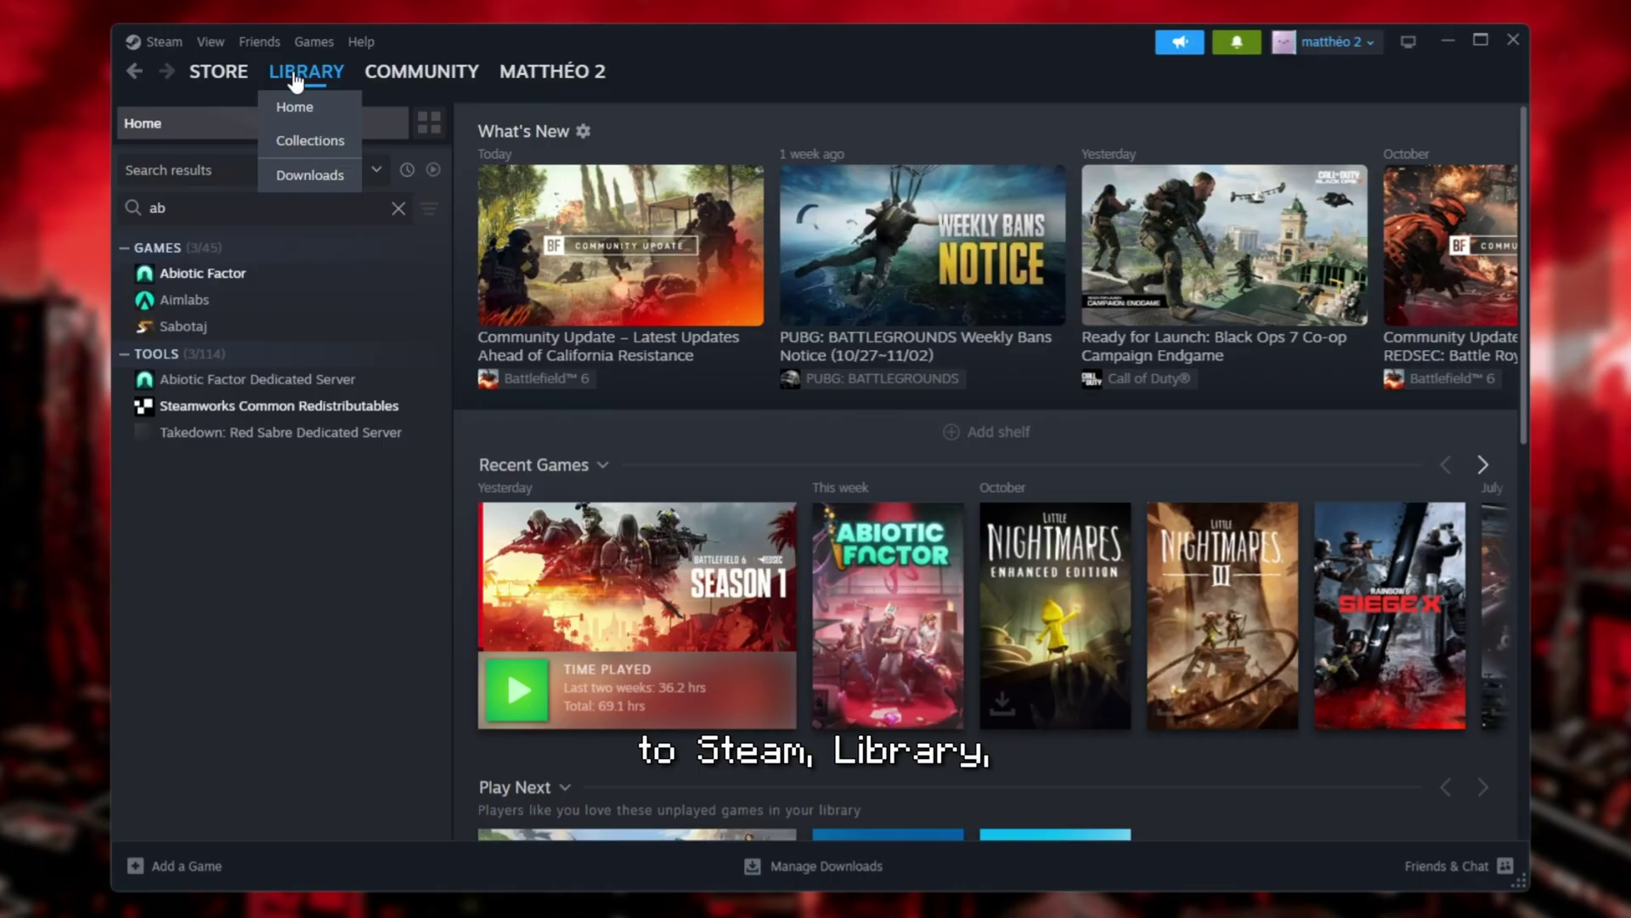
pyautogui.moveTo(401, 91)
pyautogui.click(180, 304)
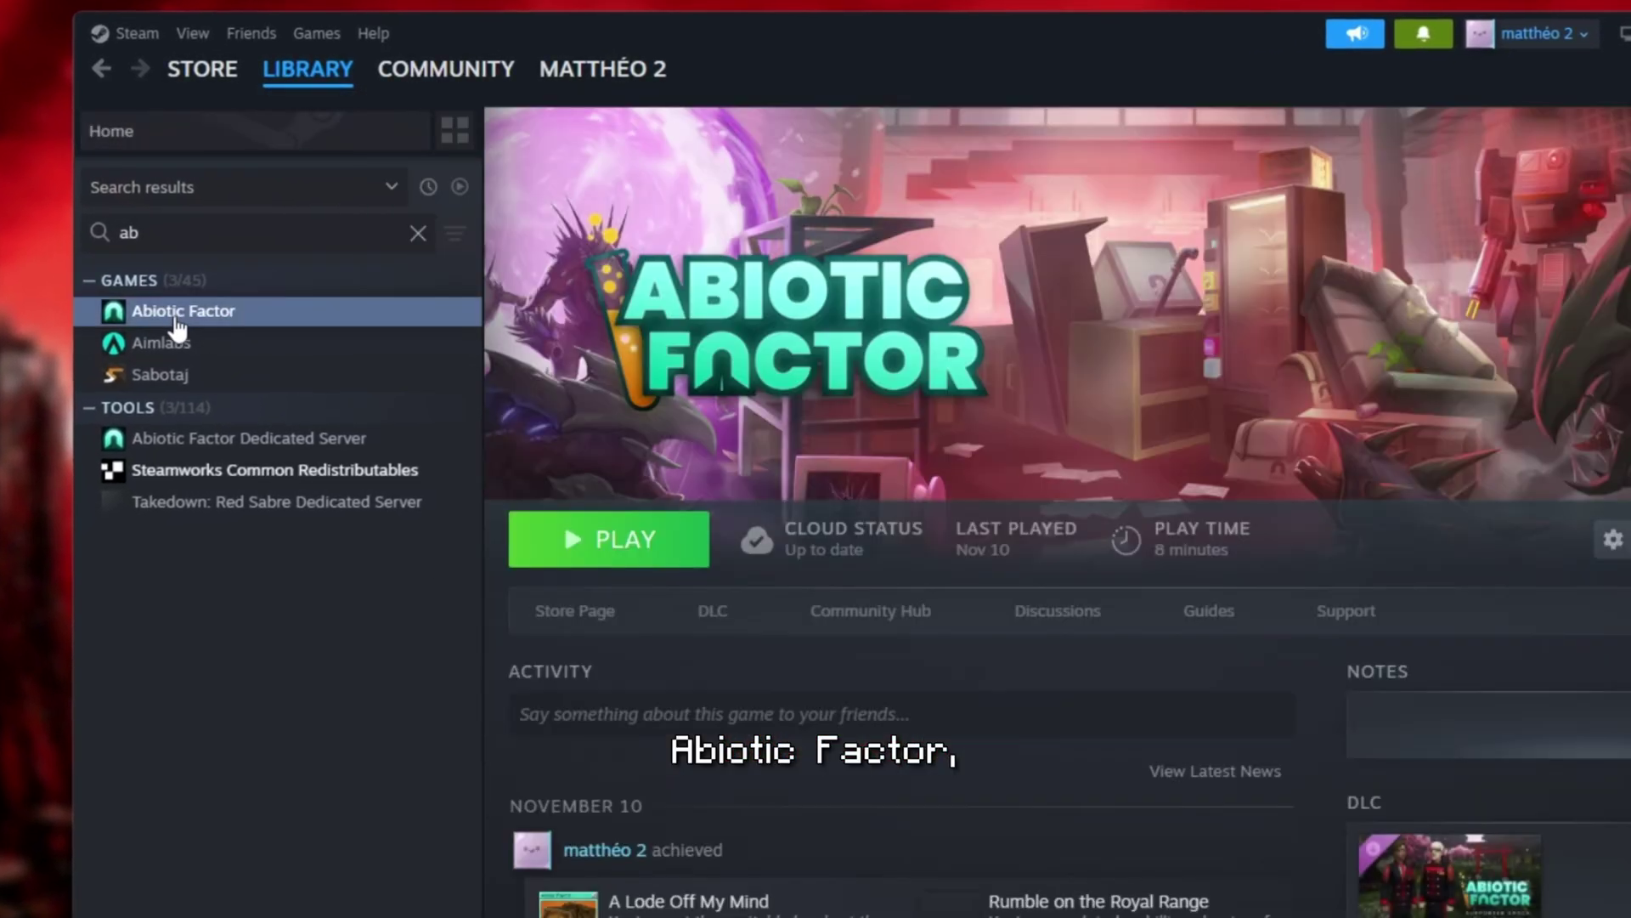
pyautogui.rightClick(242, 415)
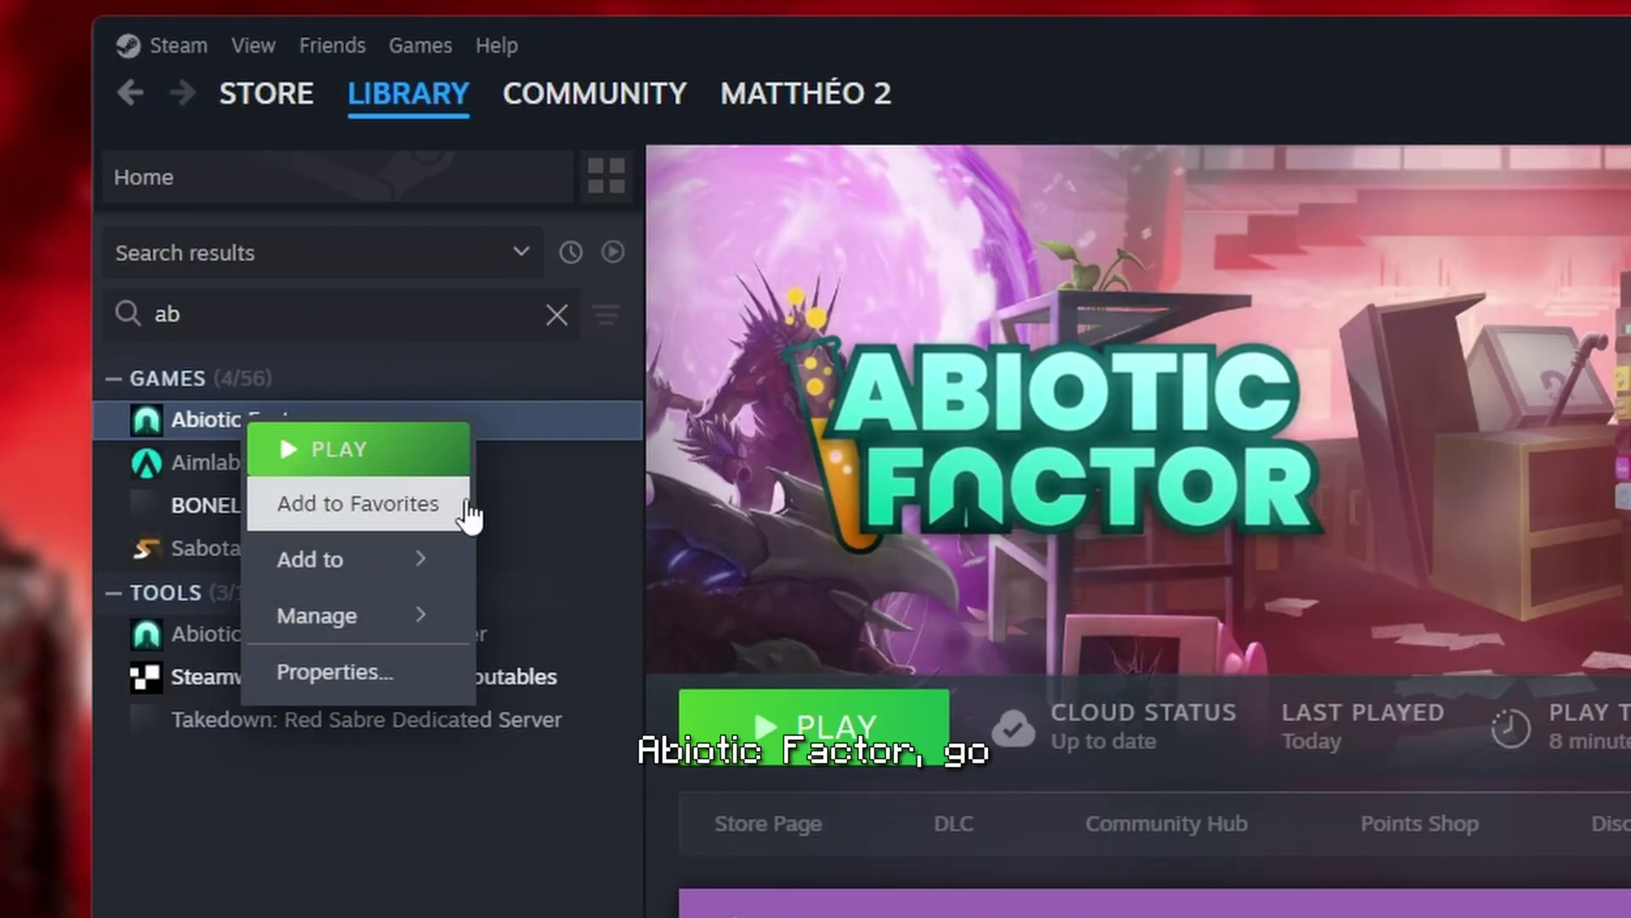
pyautogui.moveTo(399, 620)
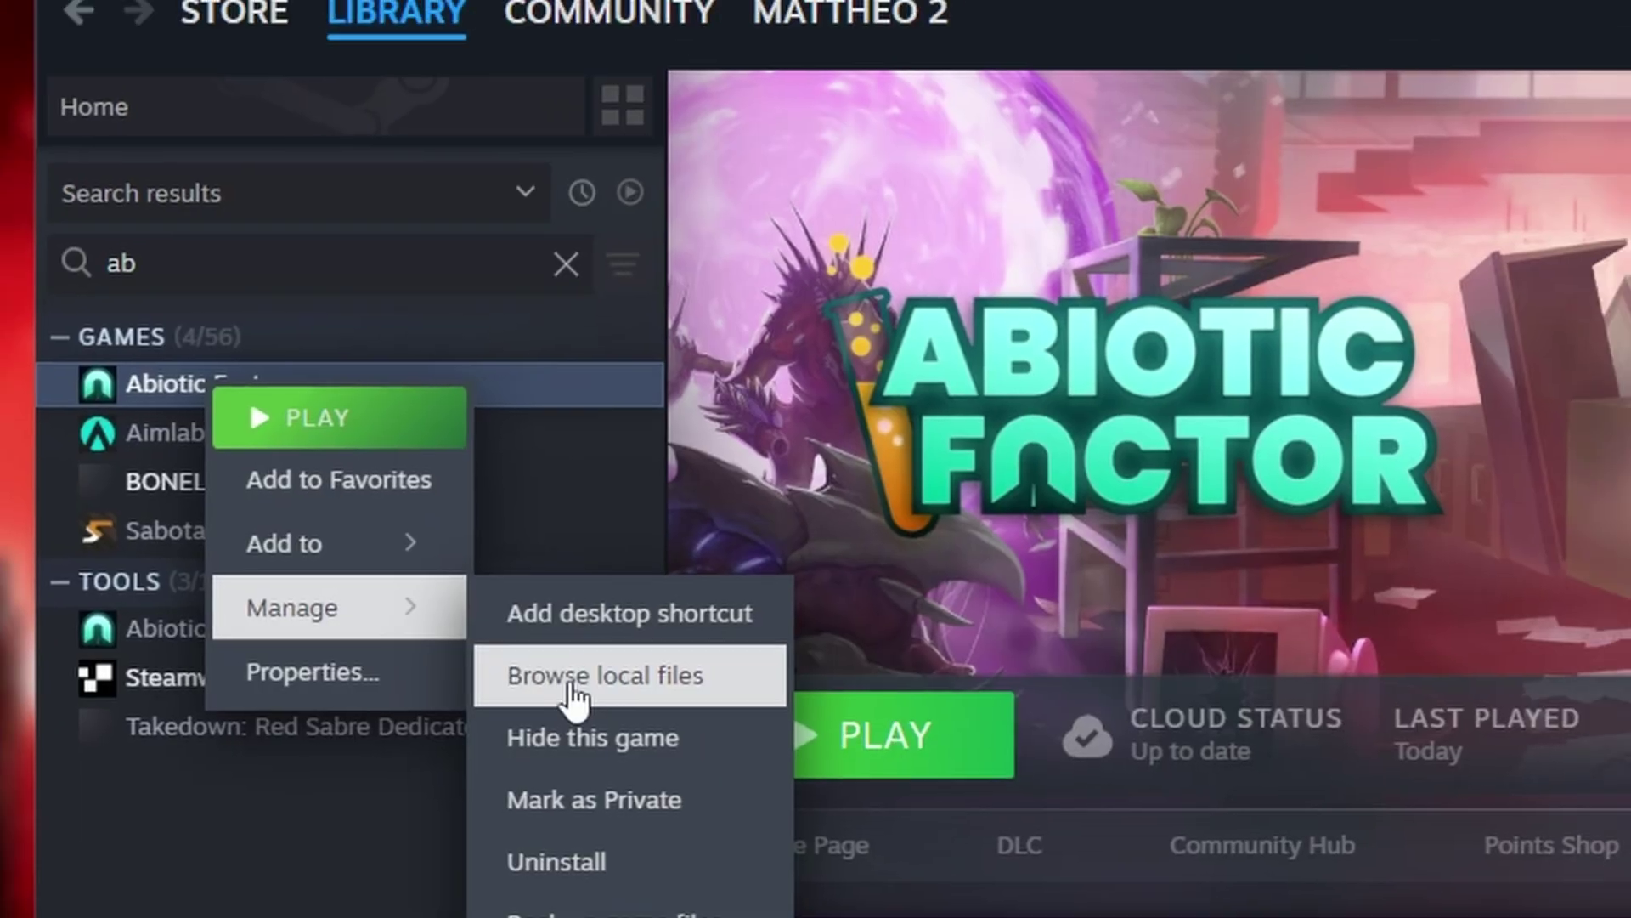
pyautogui.click(560, 676)
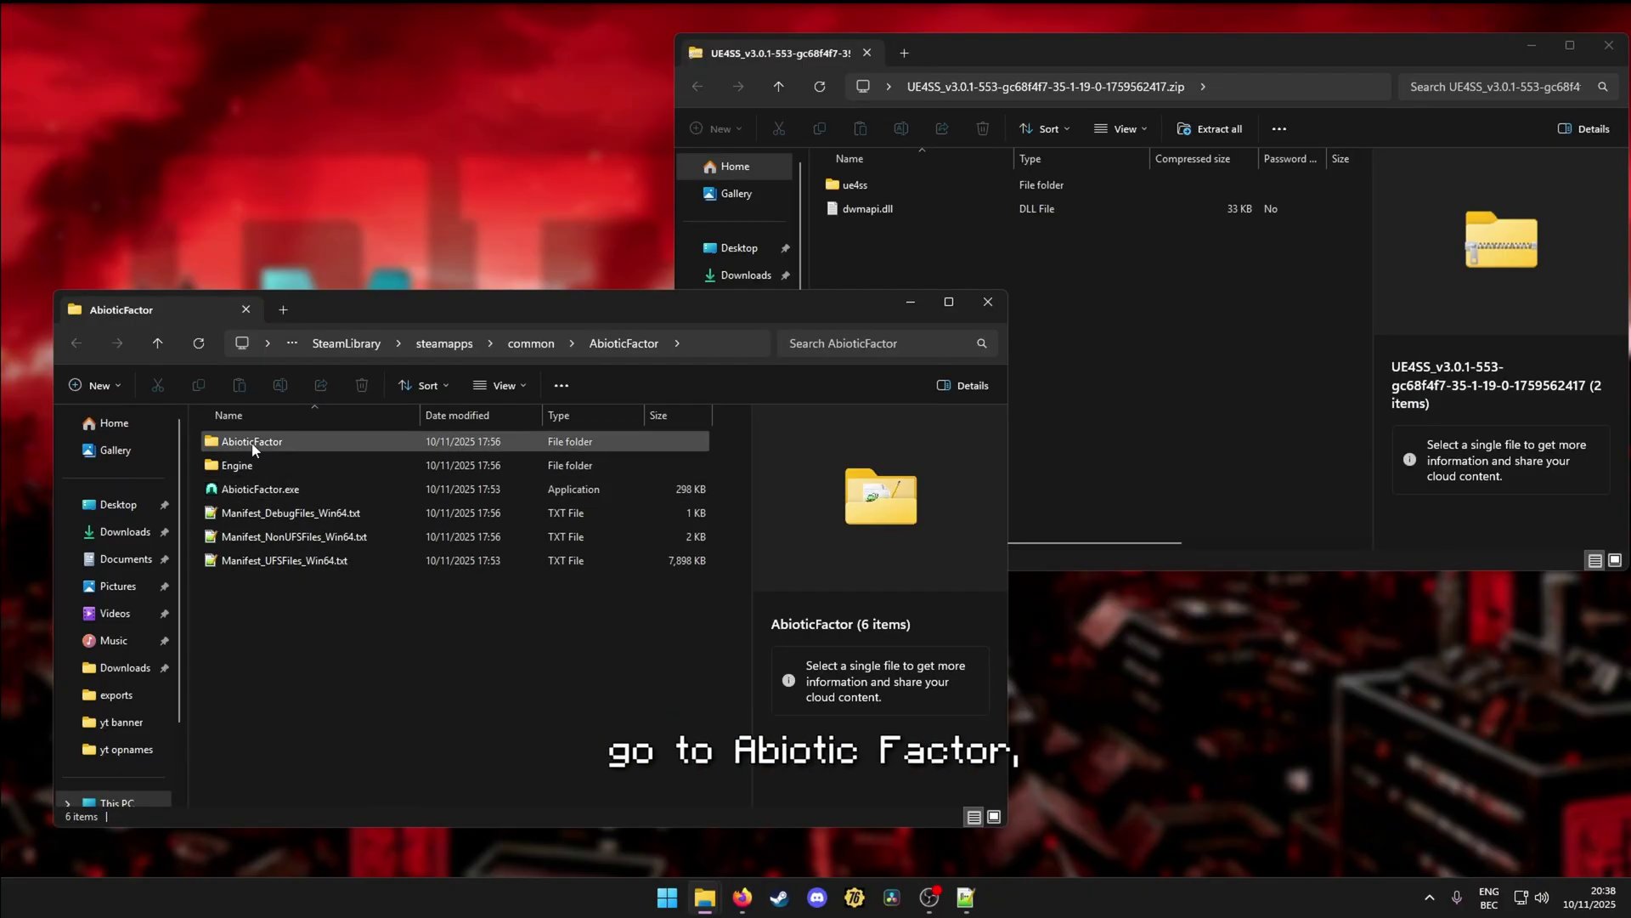
# Open AbioticFactor\Binaries\Win64 and drag ue4ss and dwmapi.dll from the zip into it.
pyautogui.doubleClick(252, 445)
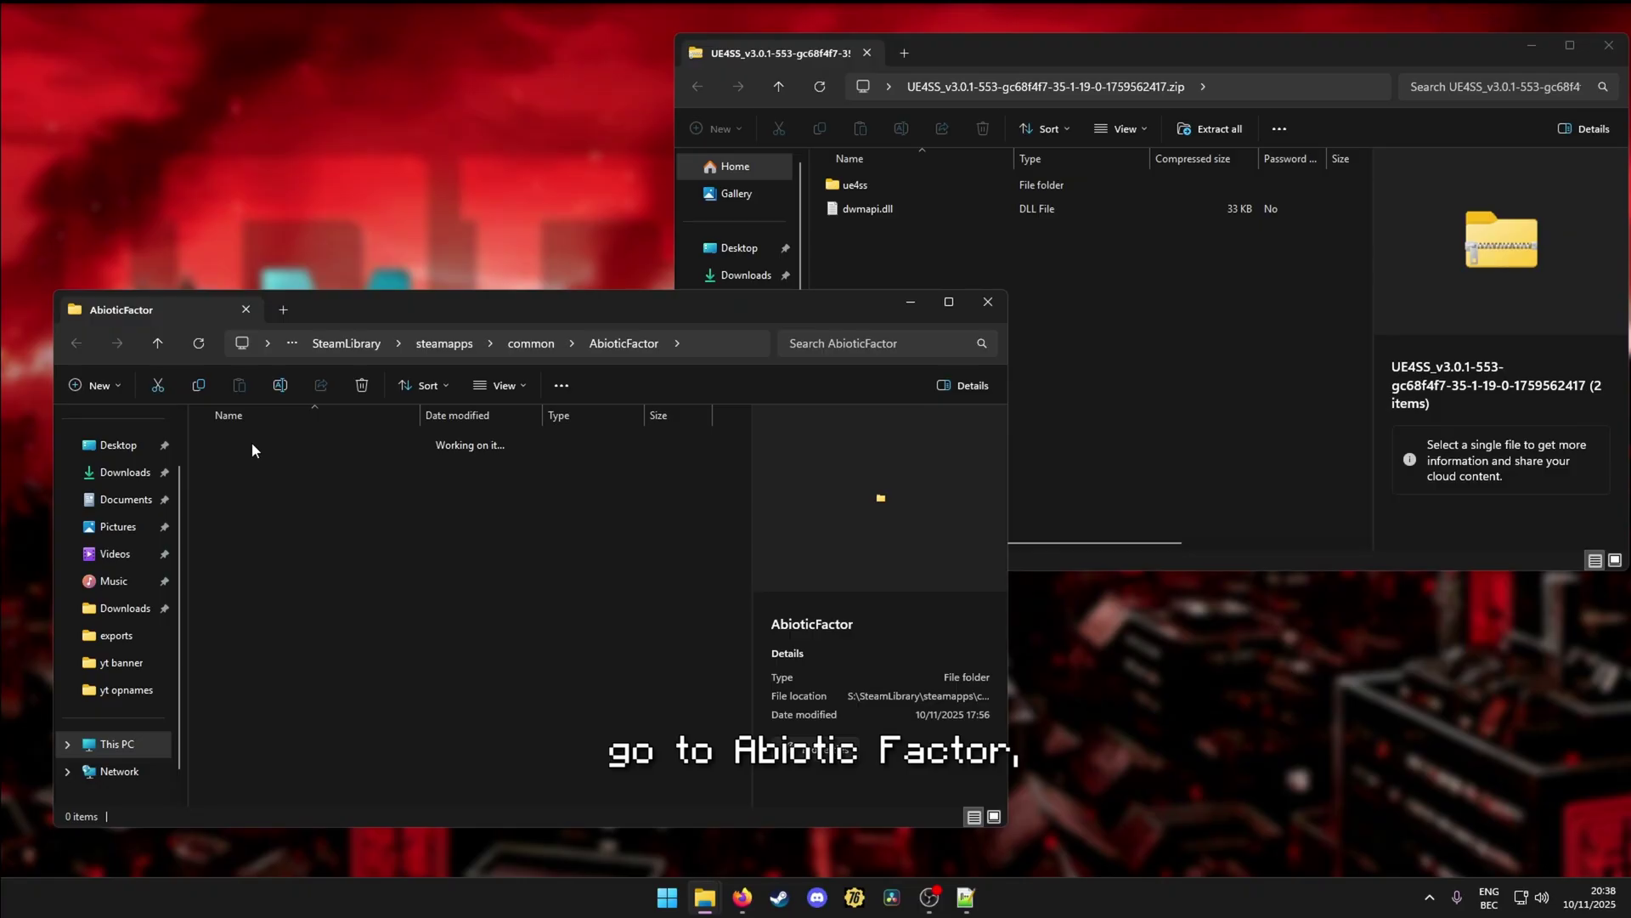
pyautogui.doubleClick(234, 444)
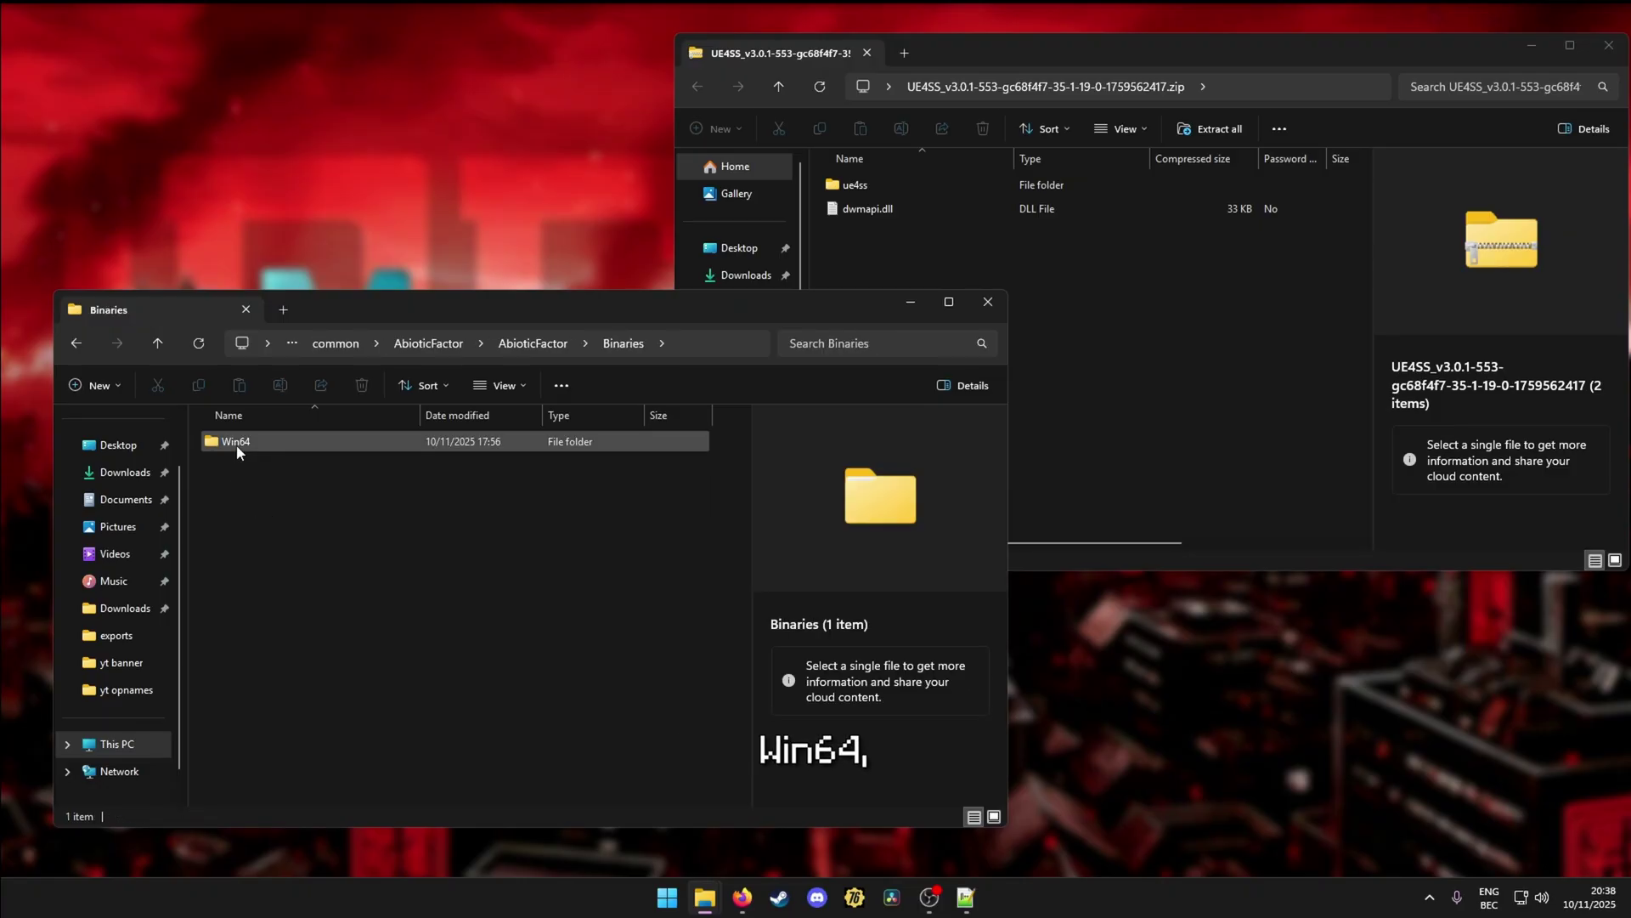
pyautogui.doubleClick(249, 445)
pyautogui.moveTo(1002, 255); pyautogui.dragTo(982, 188)
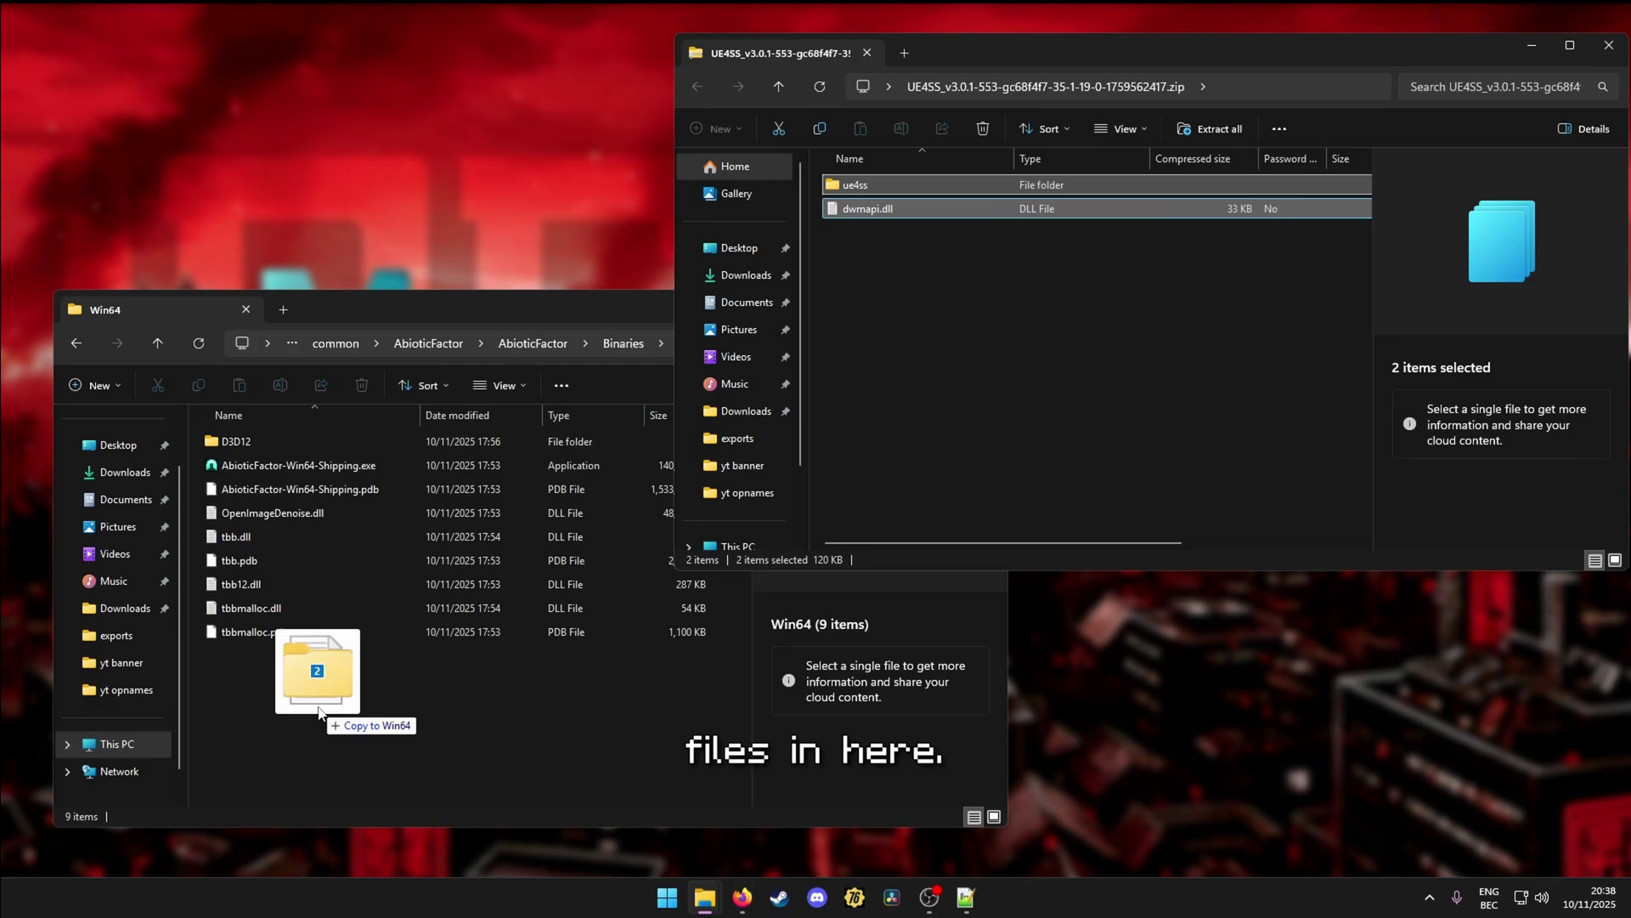
pyautogui.moveTo(319, 710); pyautogui.dragTo(265, 708)
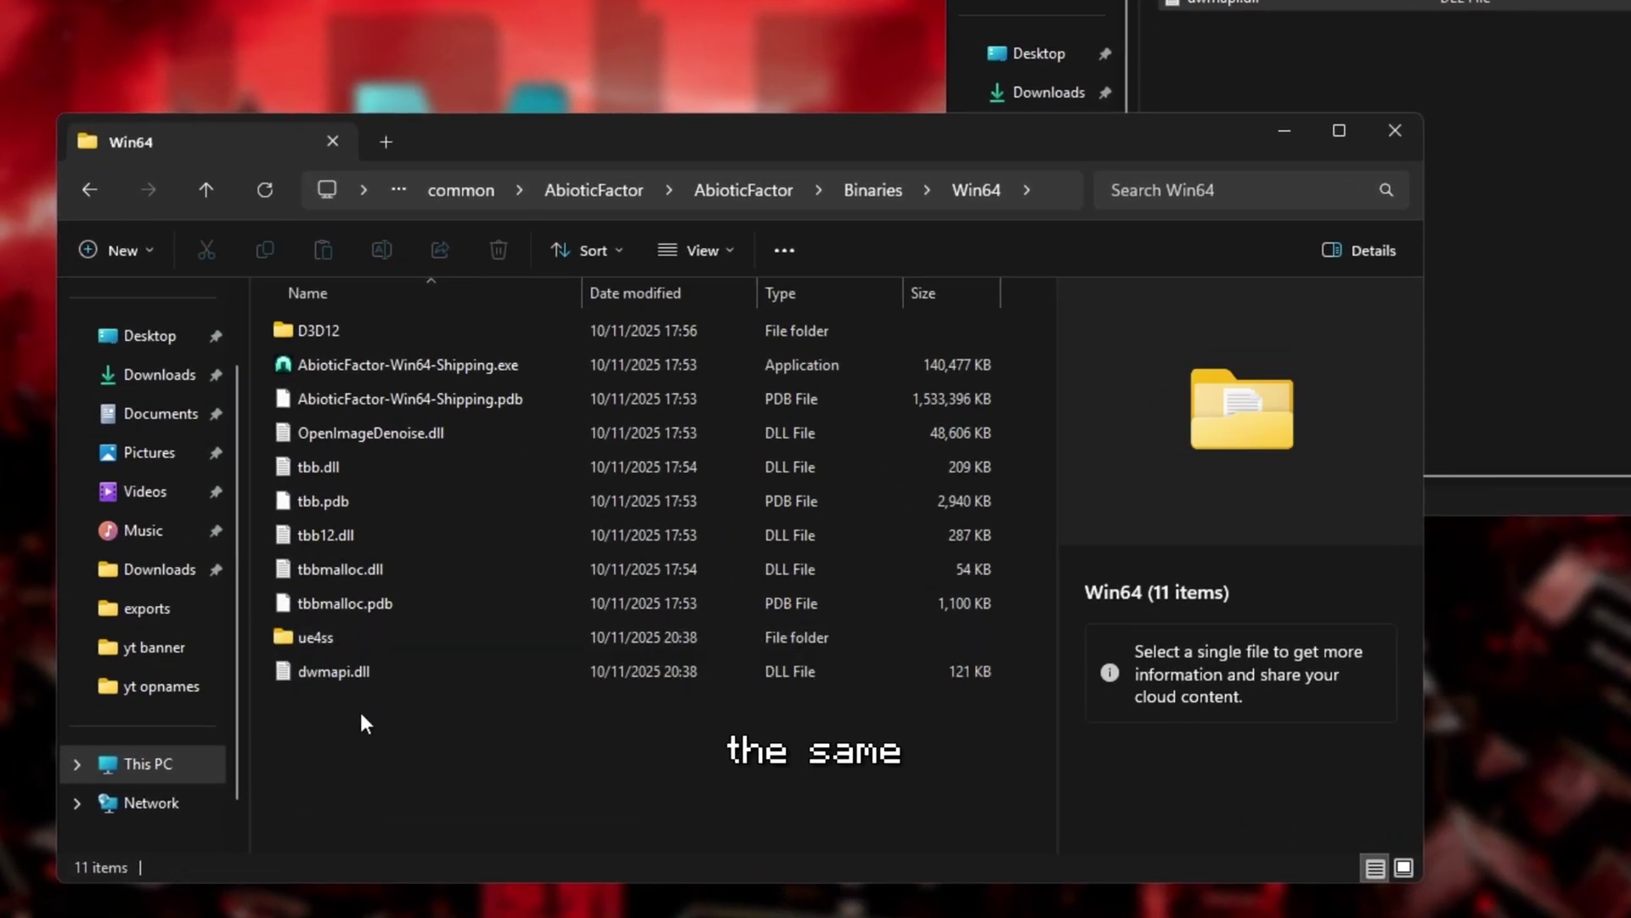
# Refresh Win64 and select the copied ue4ss folder and dwmapi.dll.
pyautogui.rightClick(298, 703)
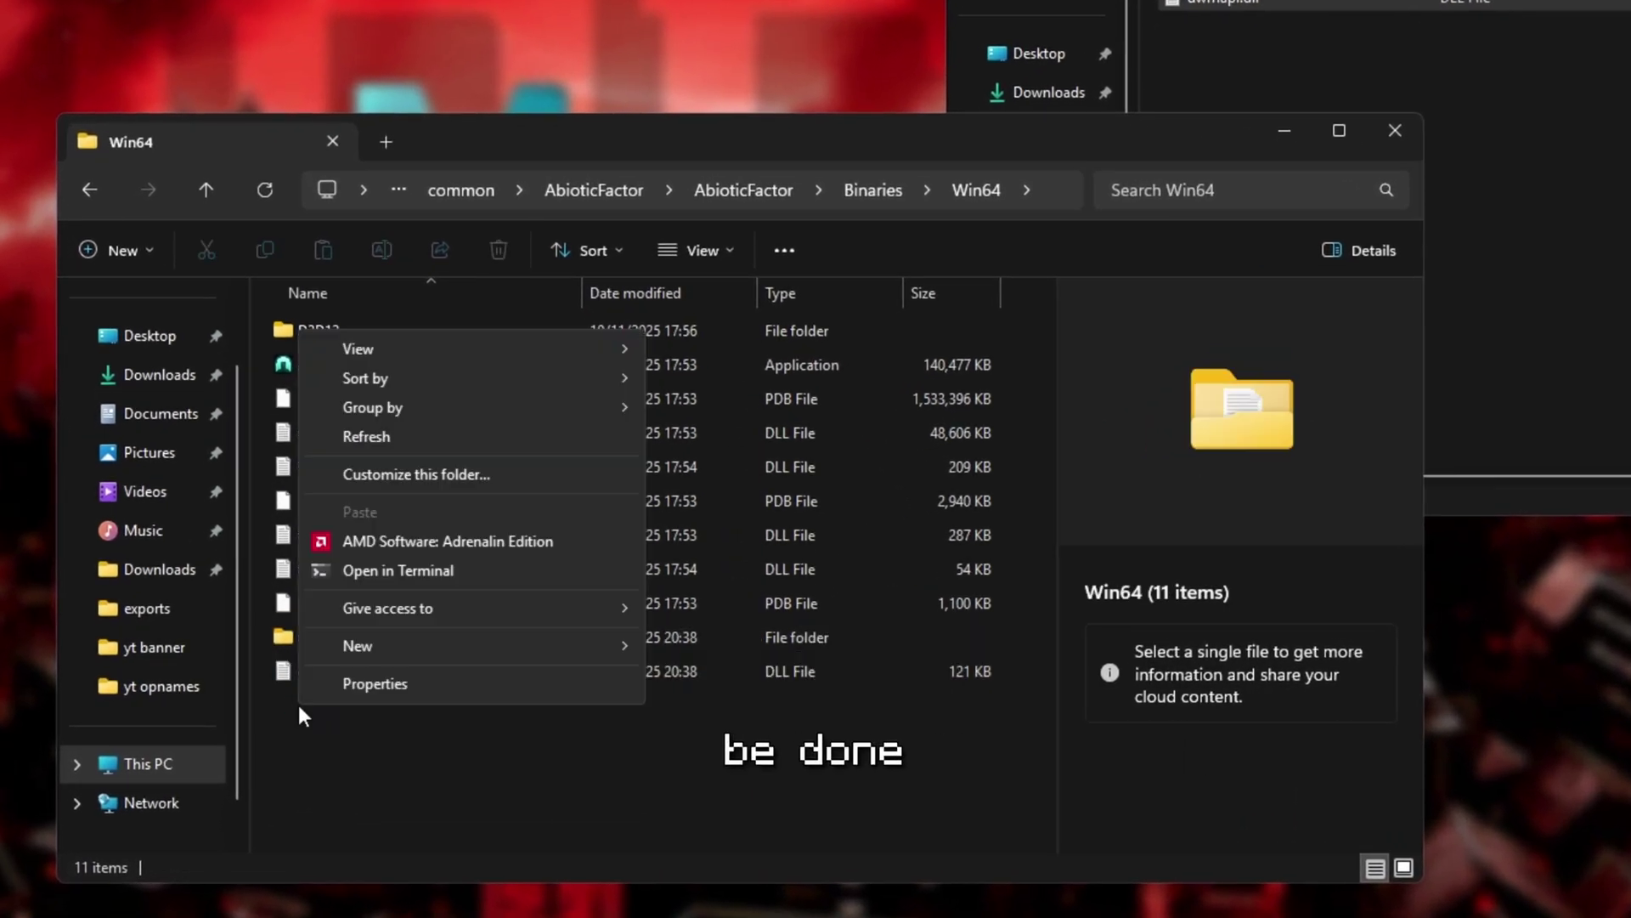
pyautogui.click(384, 435)
pyautogui.click(385, 367)
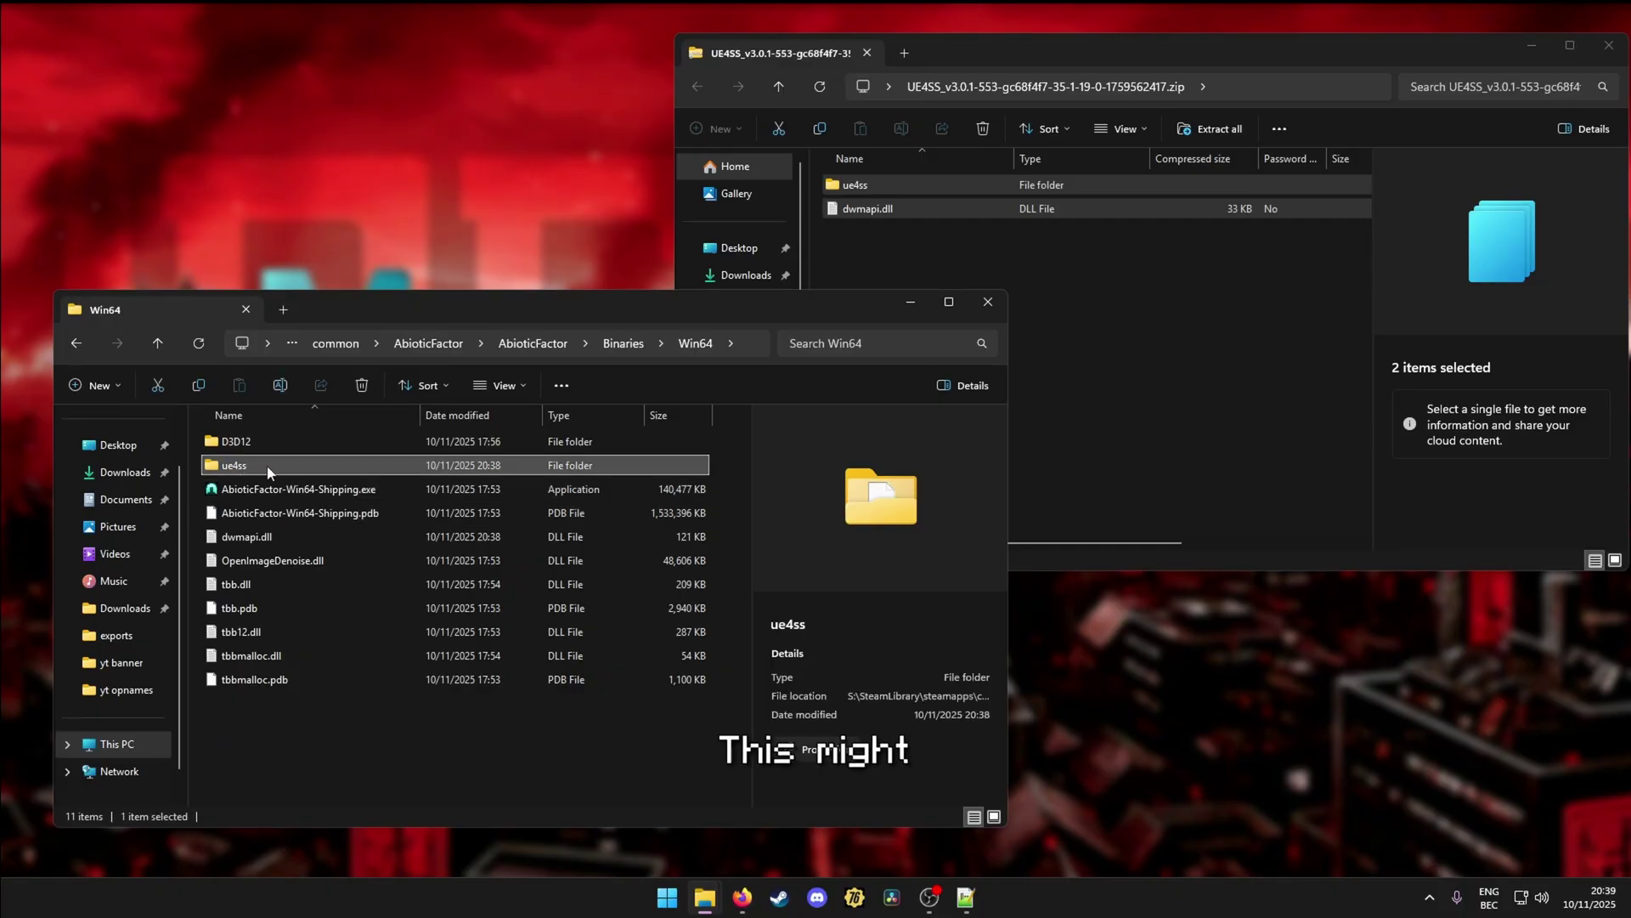
pyautogui.keyDown('ctrl'); pyautogui.click(232, 543); pyautogui.keyUp('ctrl')
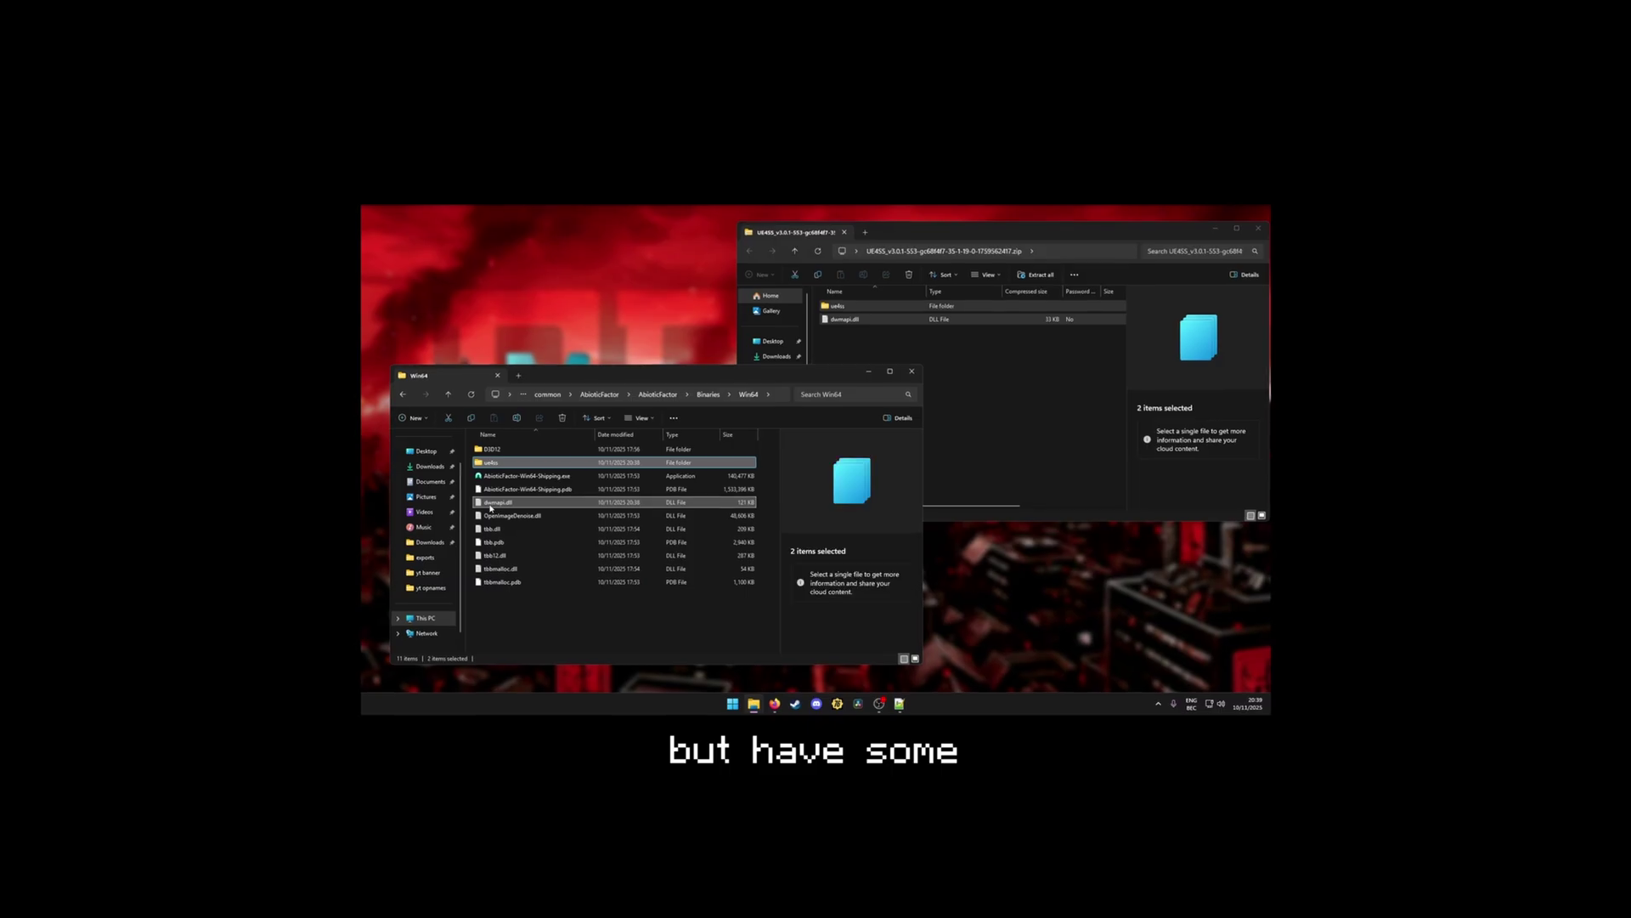
# Open the Always Powershot mod page and highlight its unzip instructions for Paks and ue4ss/Mods.
pyautogui.click(620, 599)
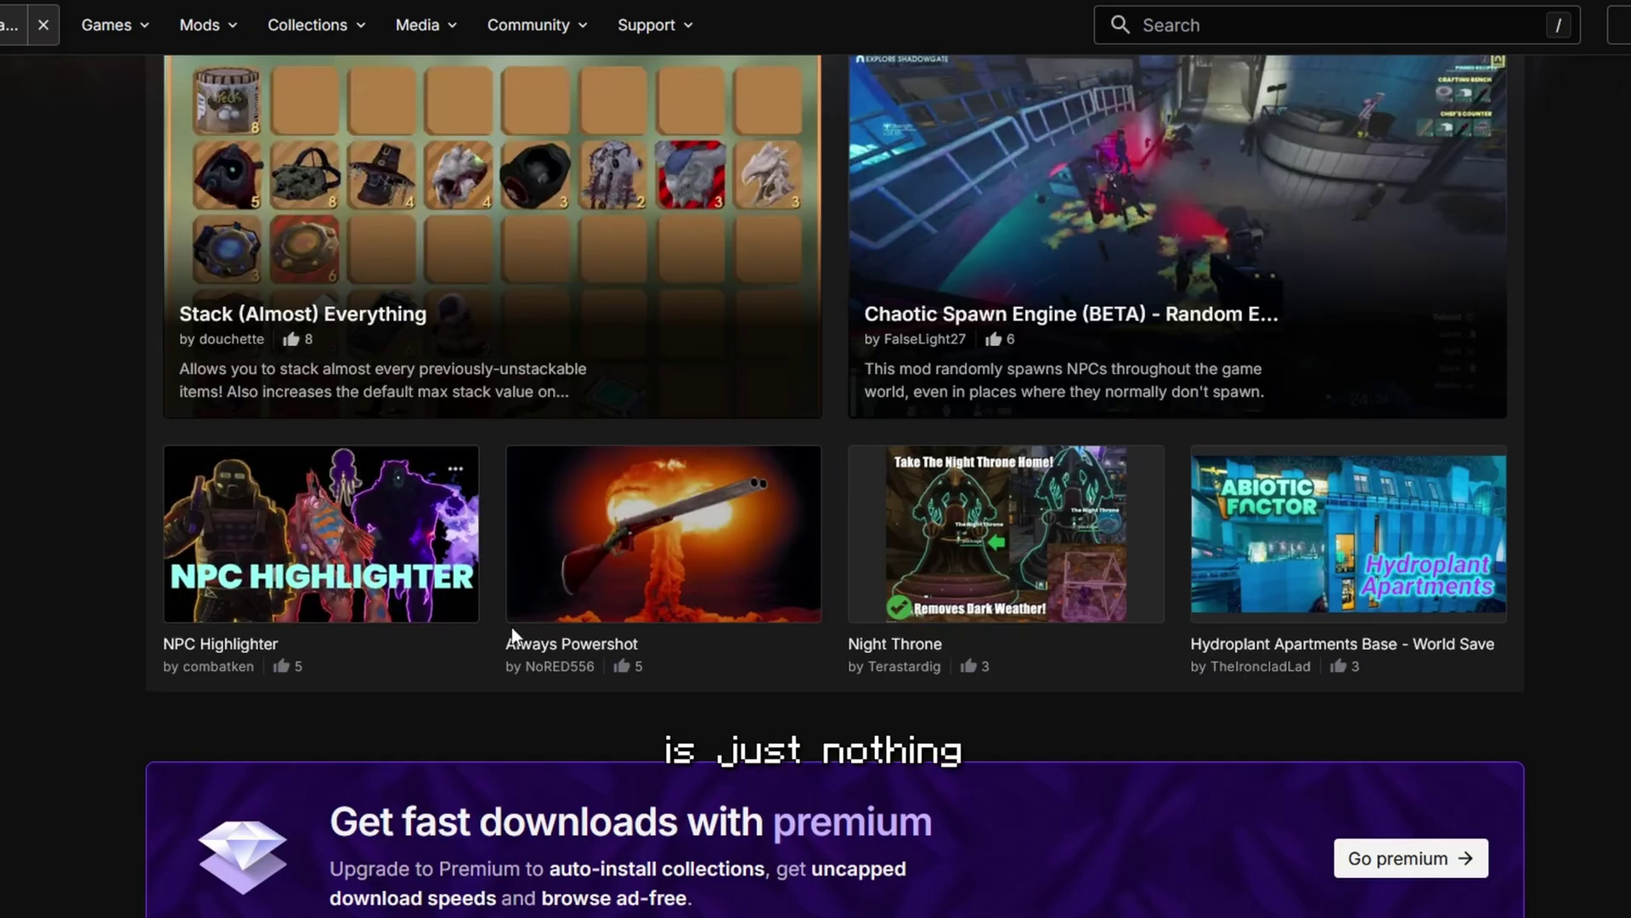
pyautogui.click(681, 618)
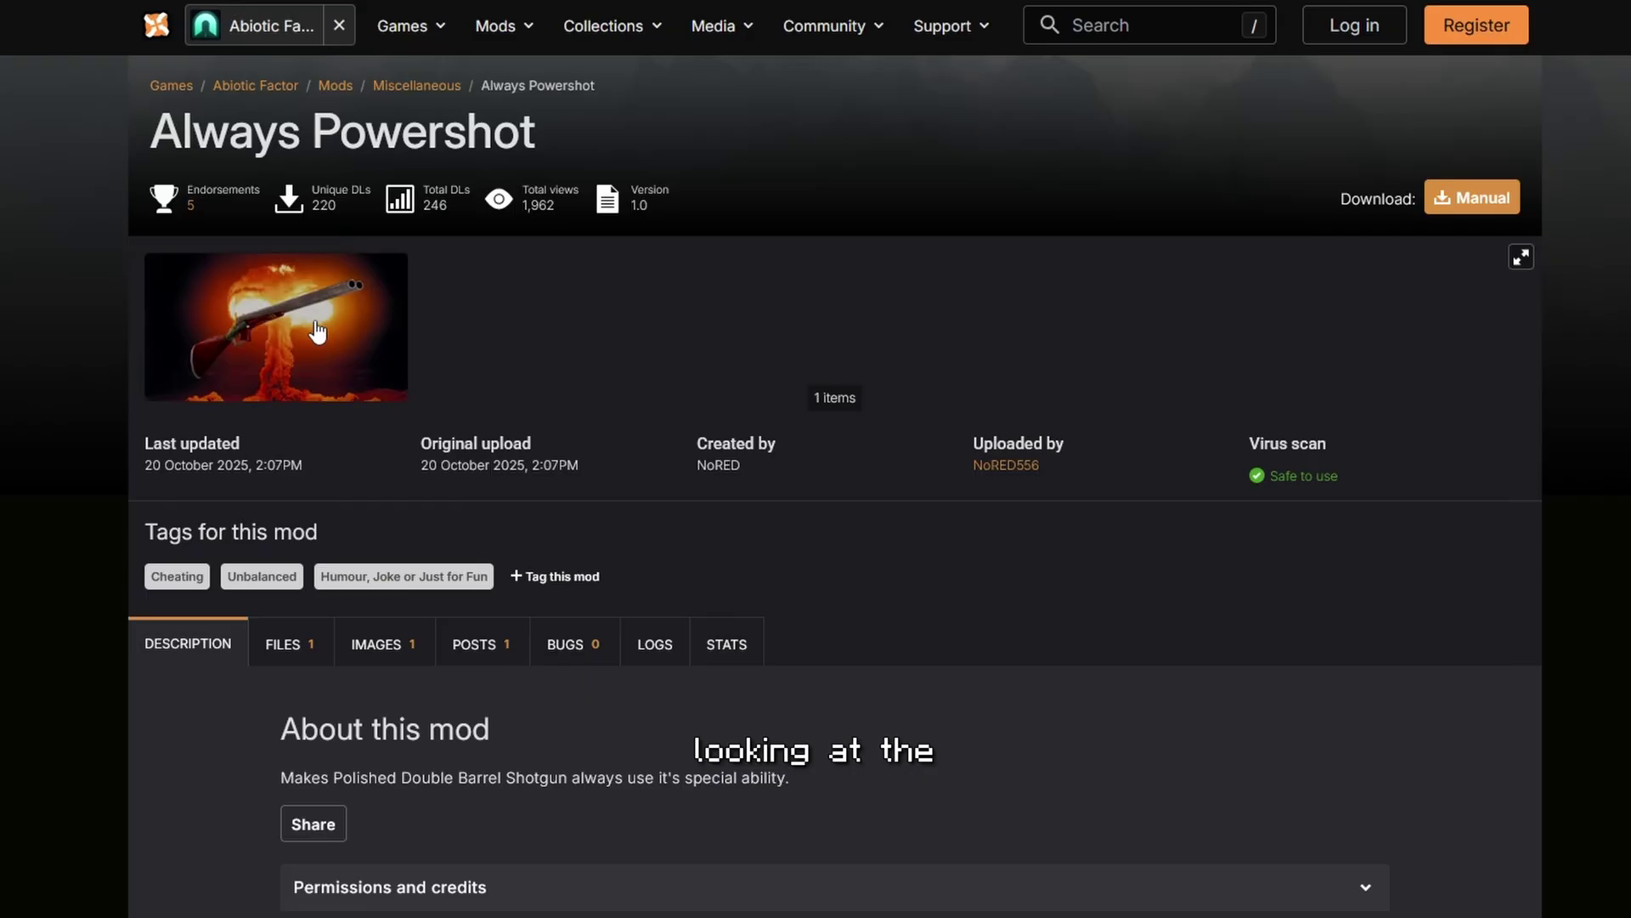
pyautogui.scroll(-4, 317, 331)
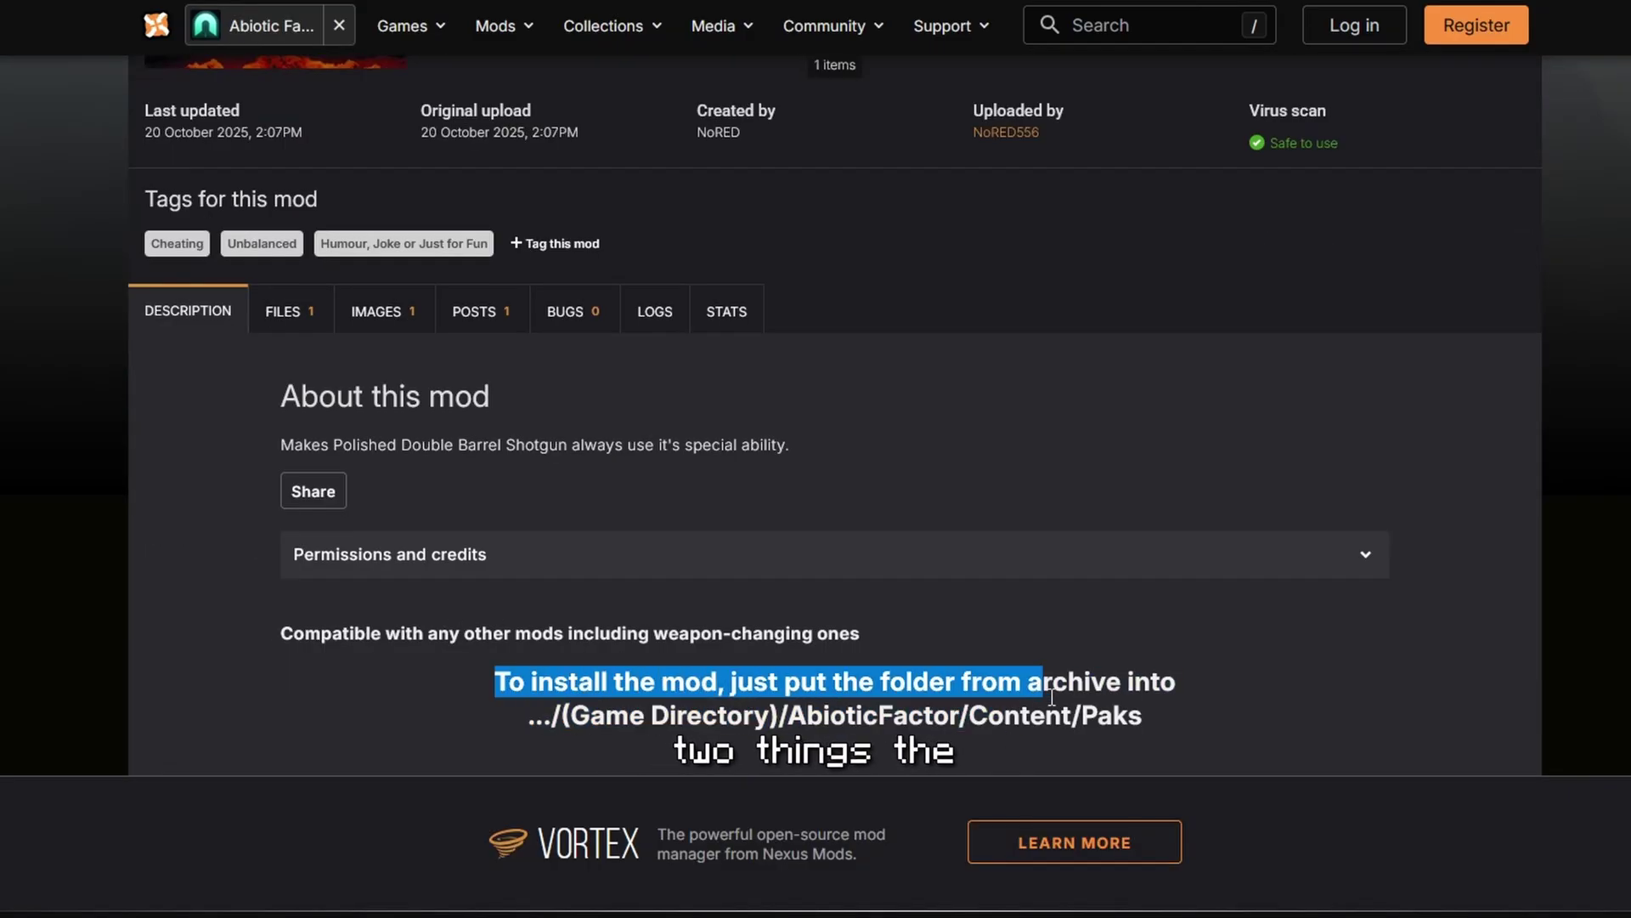
pyautogui.click(1295, 710)
pyautogui.scroll(4, 1297, 711)
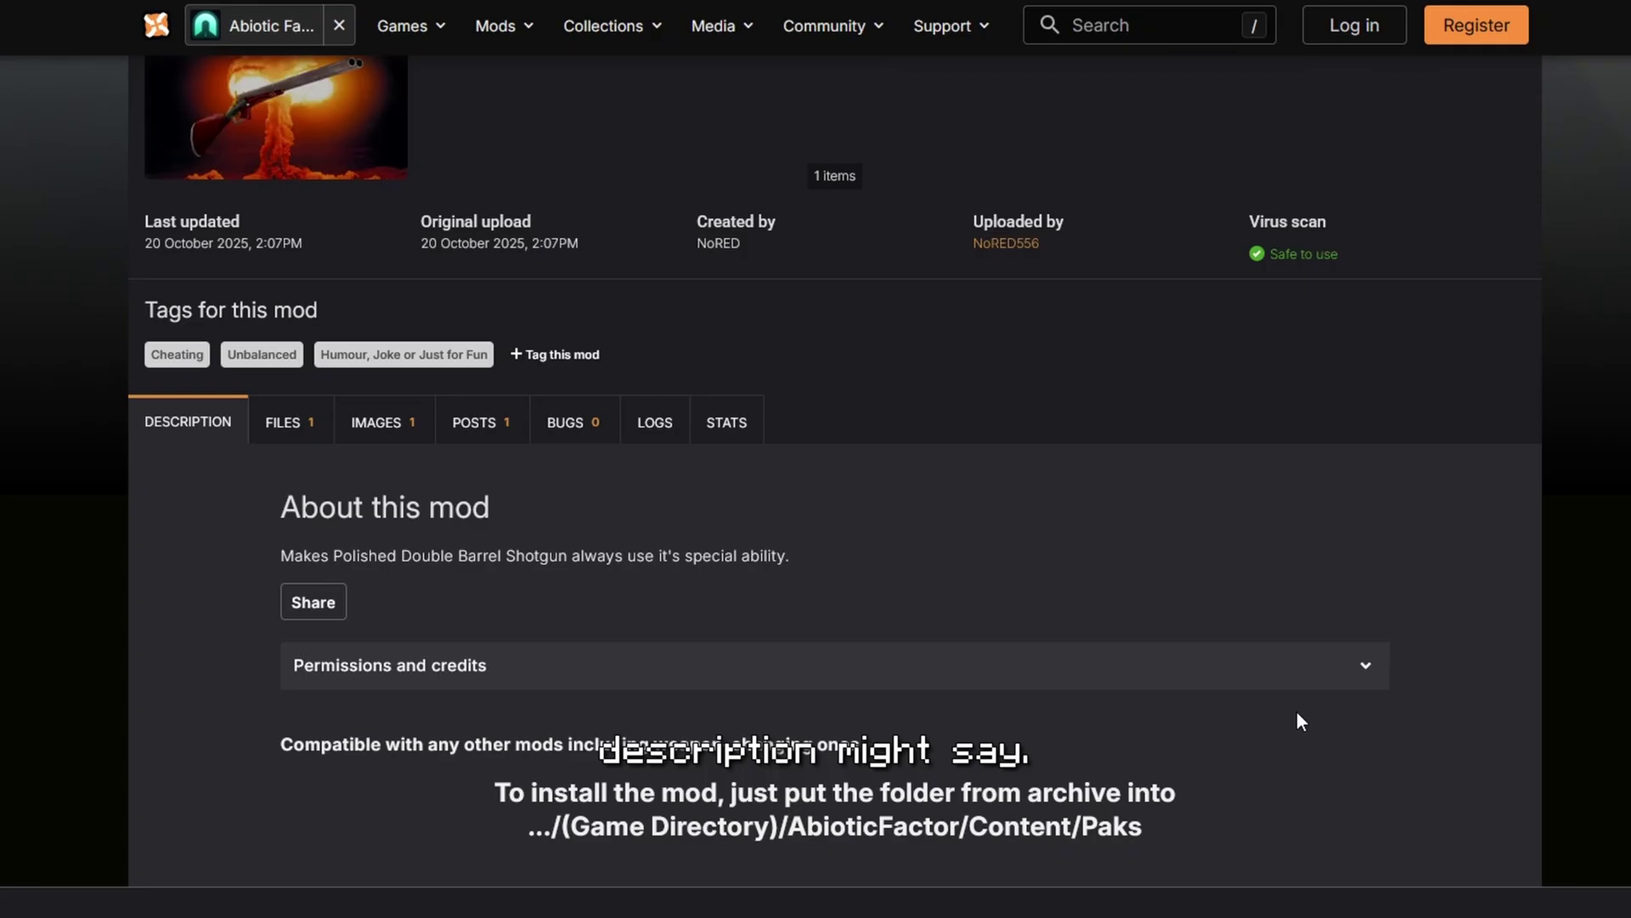
pyautogui.scroll(-4, 1276, 715)
pyautogui.moveTo(483, 673); pyautogui.dragTo(1147, 722)
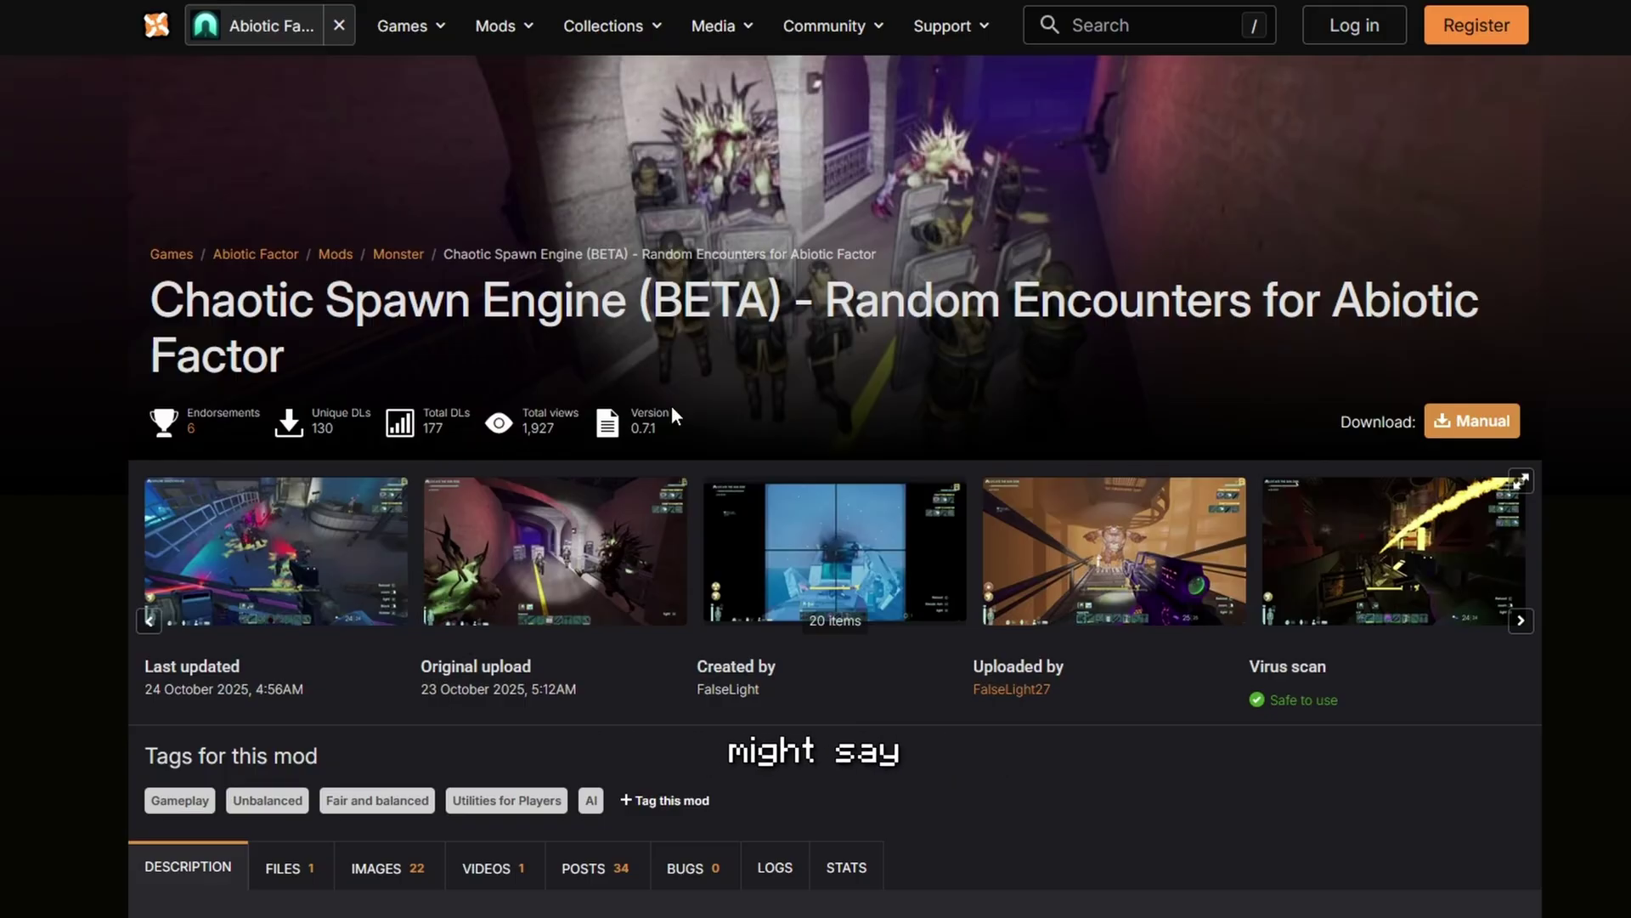
pyautogui.scroll(-15, 875, 451)
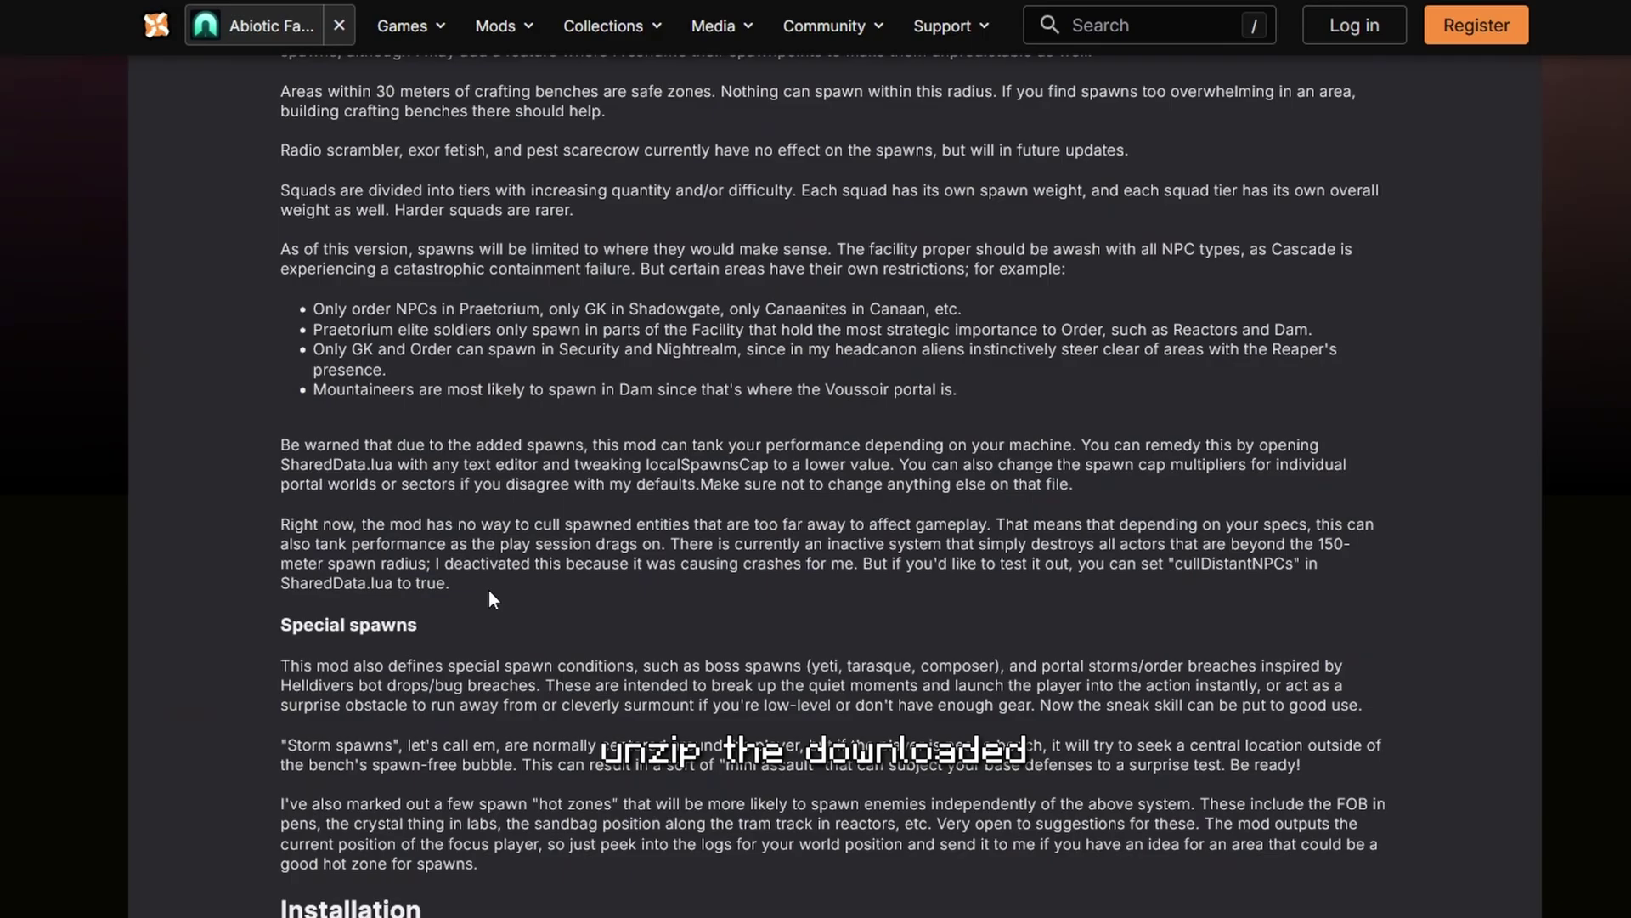
pyautogui.moveTo(278, 625); pyautogui.dragTo(897, 624)
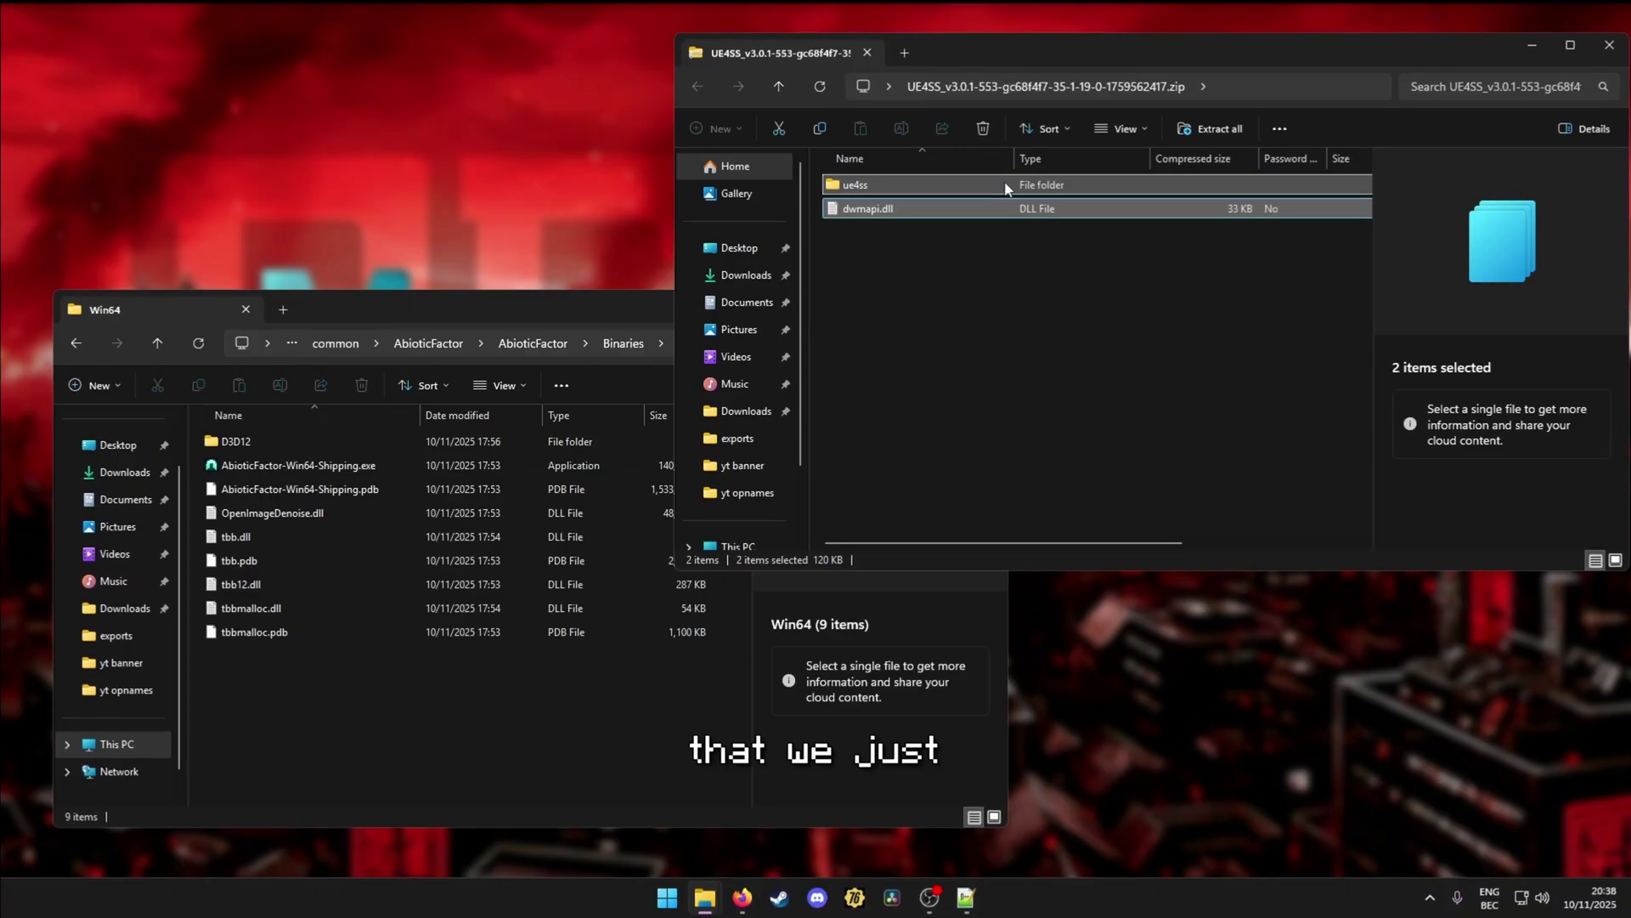
# Drag ue4ss and dwmapi.dll into Win64, then show Always Powershot's downloadable files.
pyautogui.moveTo(1005, 180); pyautogui.dragTo(327, 727)
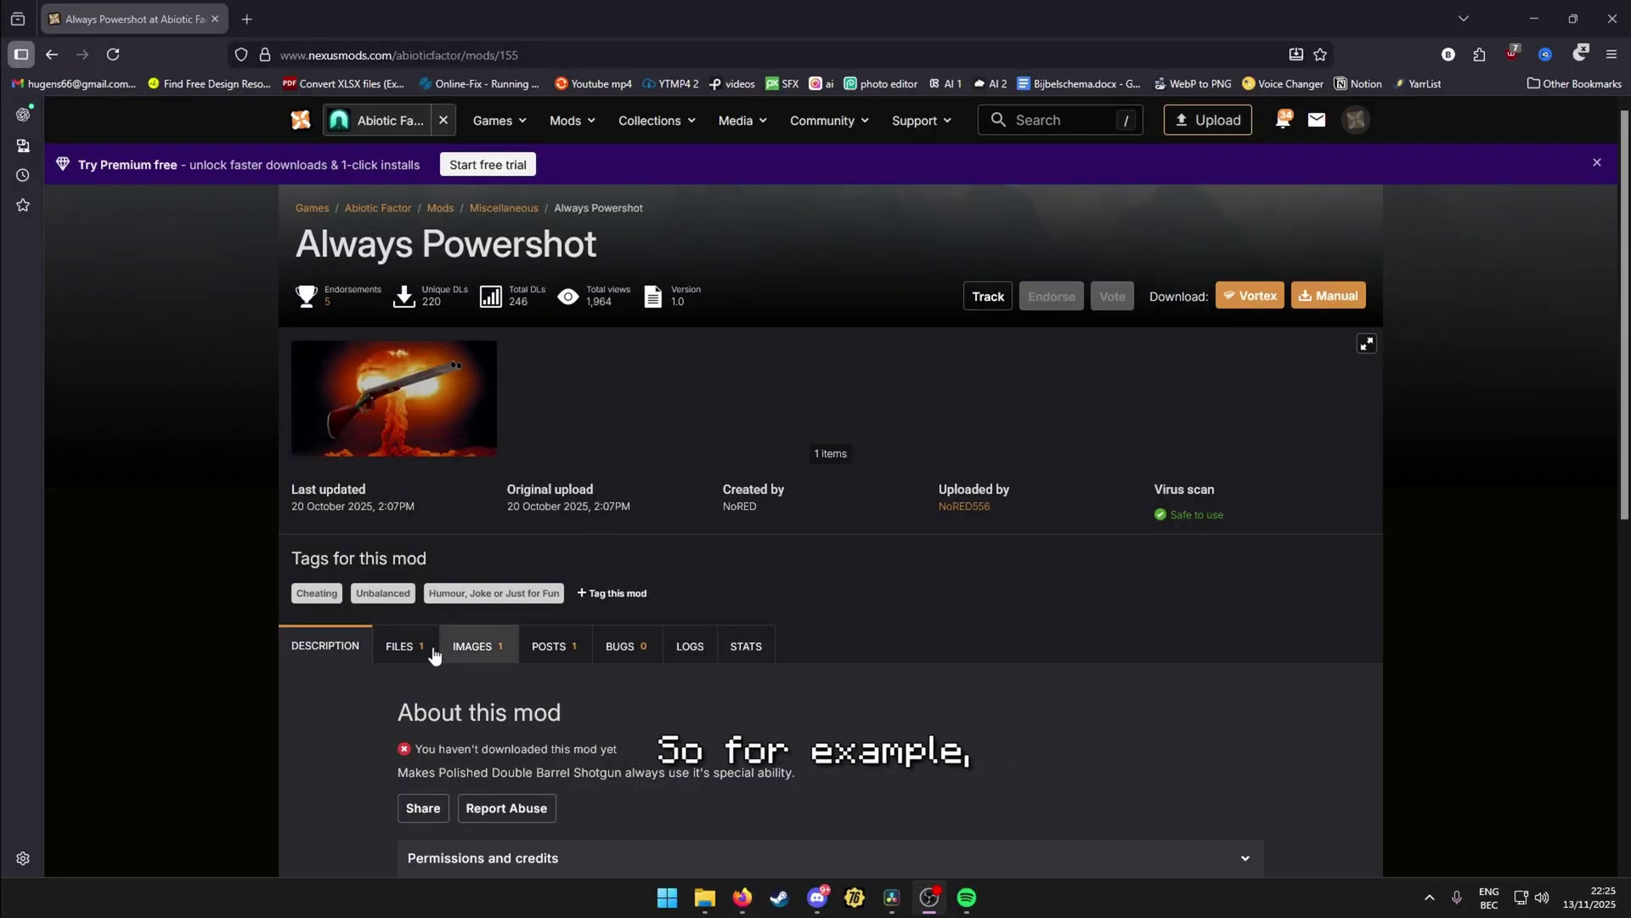
pyautogui.click(401, 646)
pyautogui.scroll(-3, 429, 646)
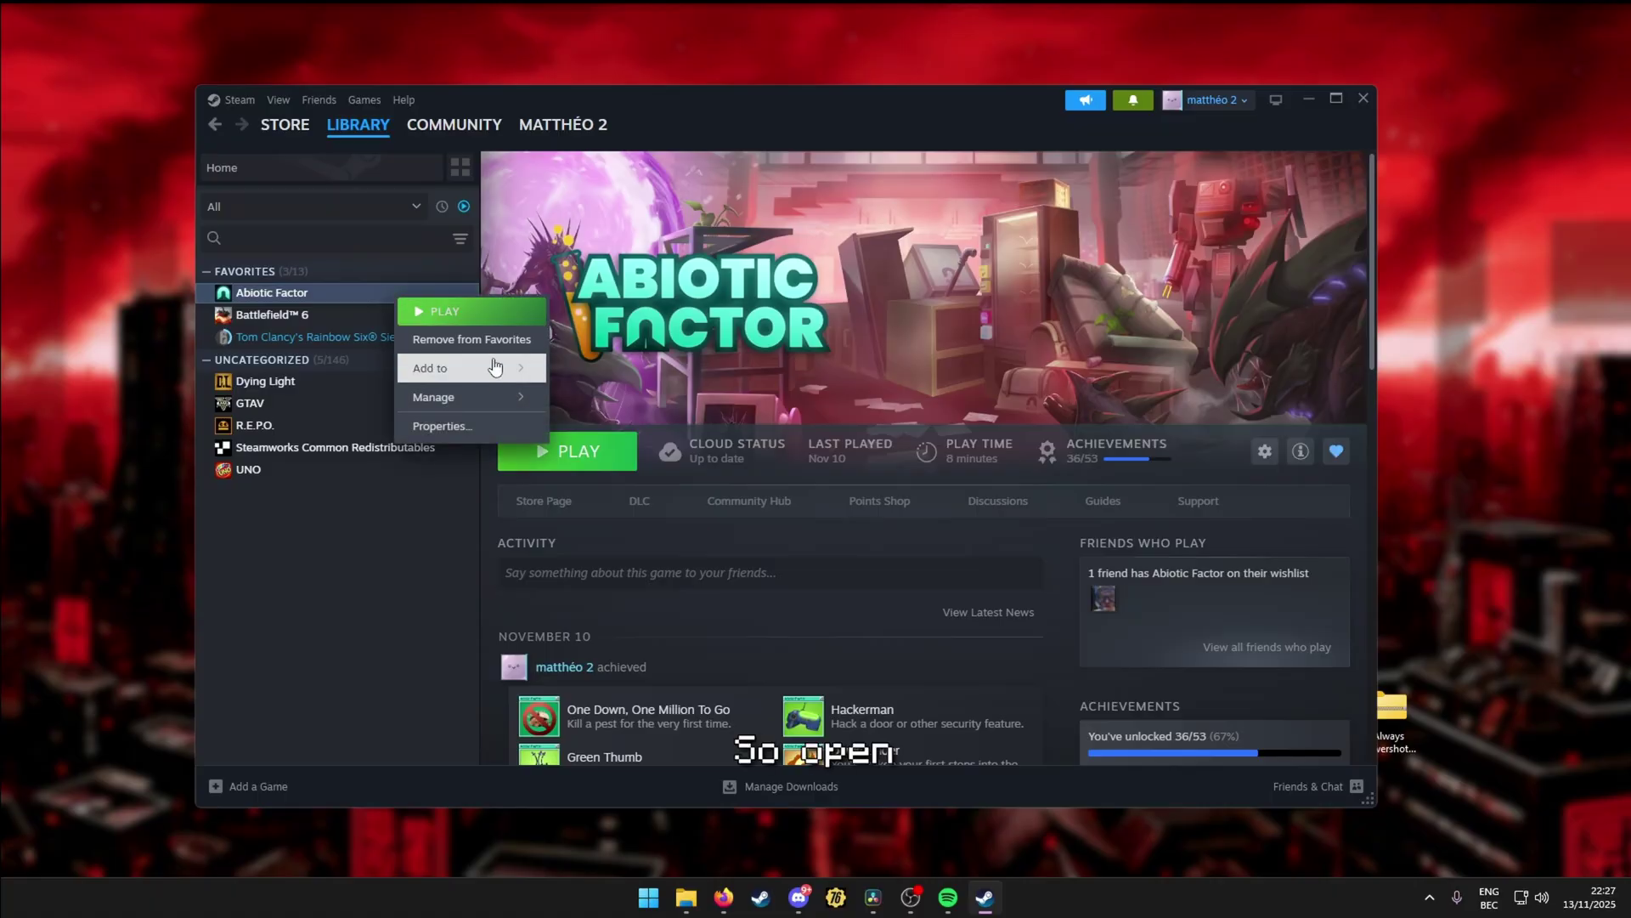
# Browse to the game's AbioticFactor\Content\Paks folder and open the Always Powershot zip beside it.
pyautogui.moveTo(509, 403)
pyautogui.click(621, 427)
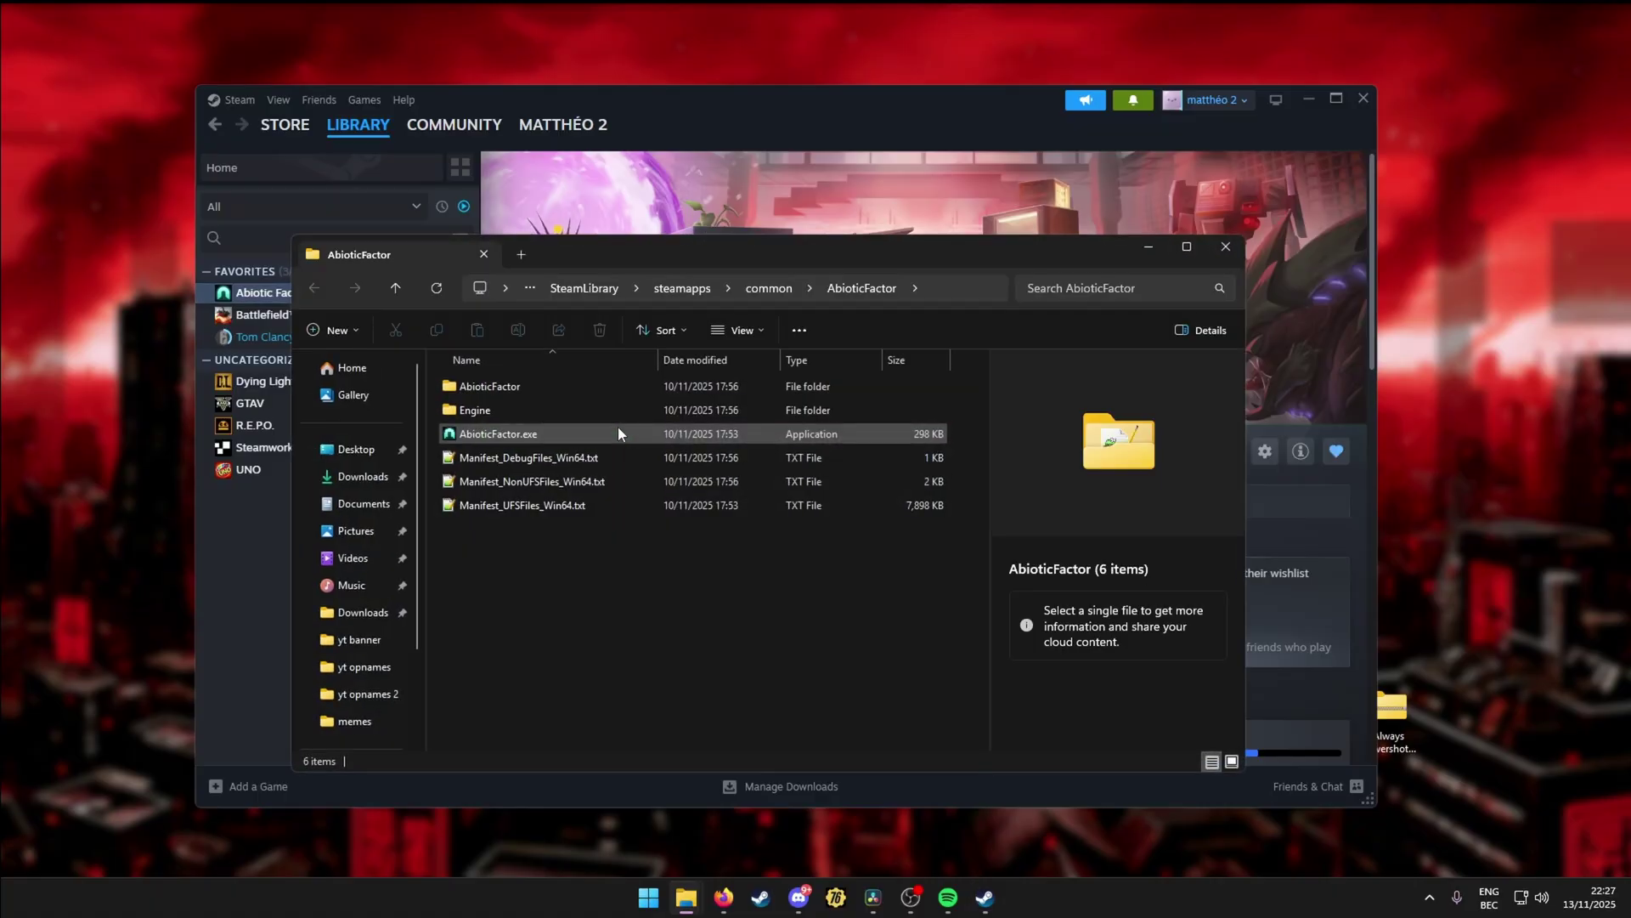
pyautogui.doubleClick(510, 387)
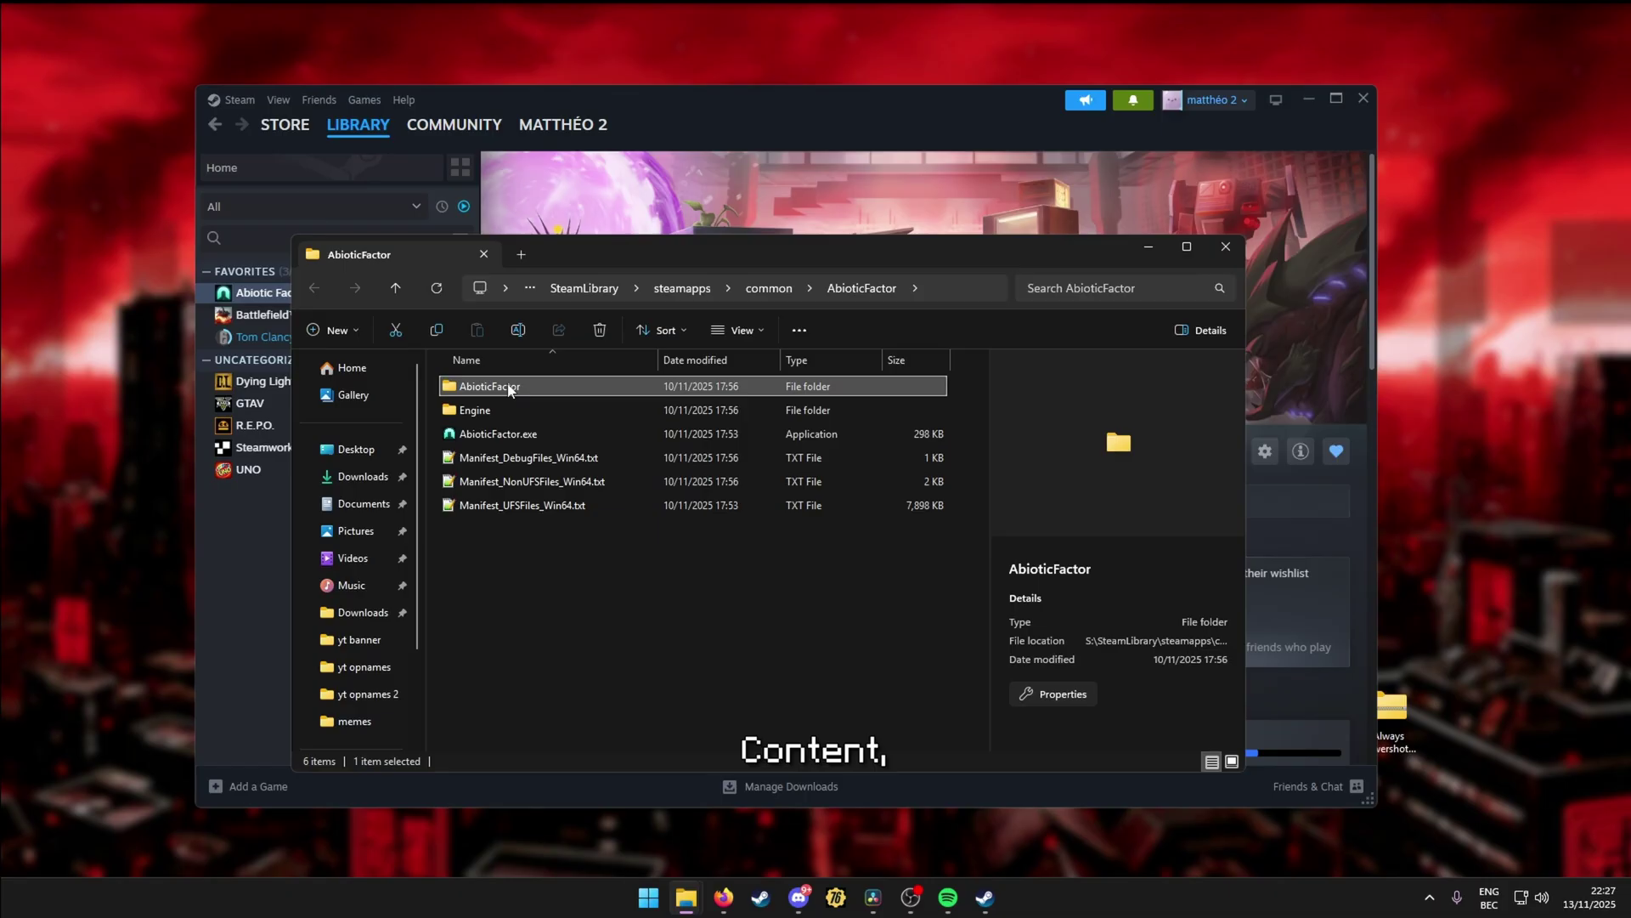
pyautogui.doubleClick(506, 410)
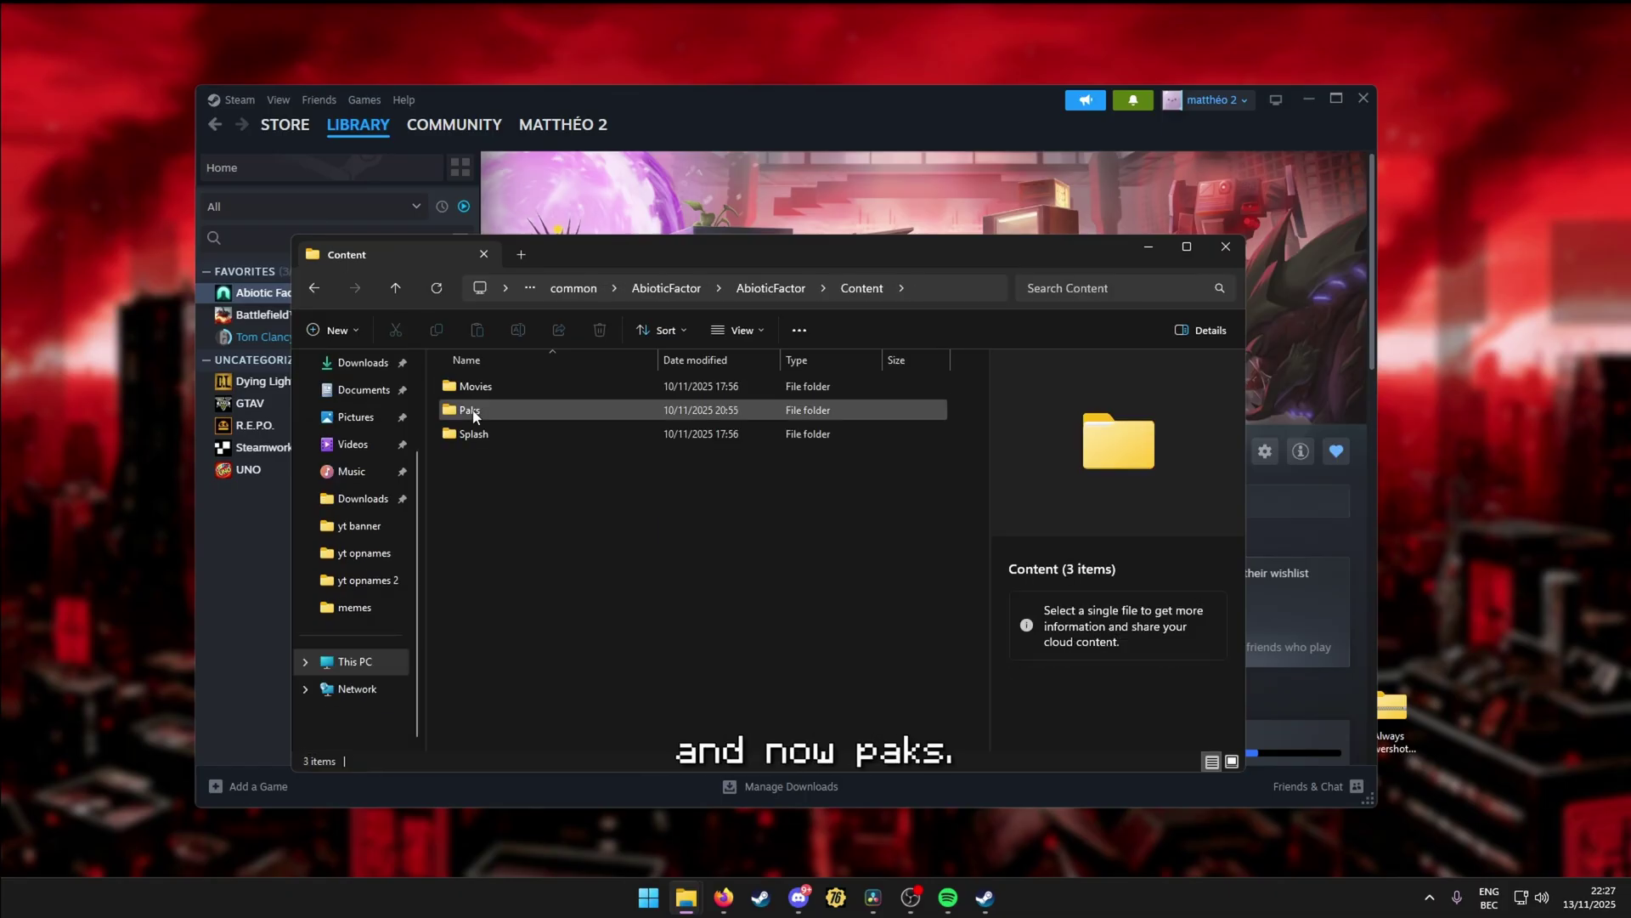
pyautogui.doubleClick(471, 411)
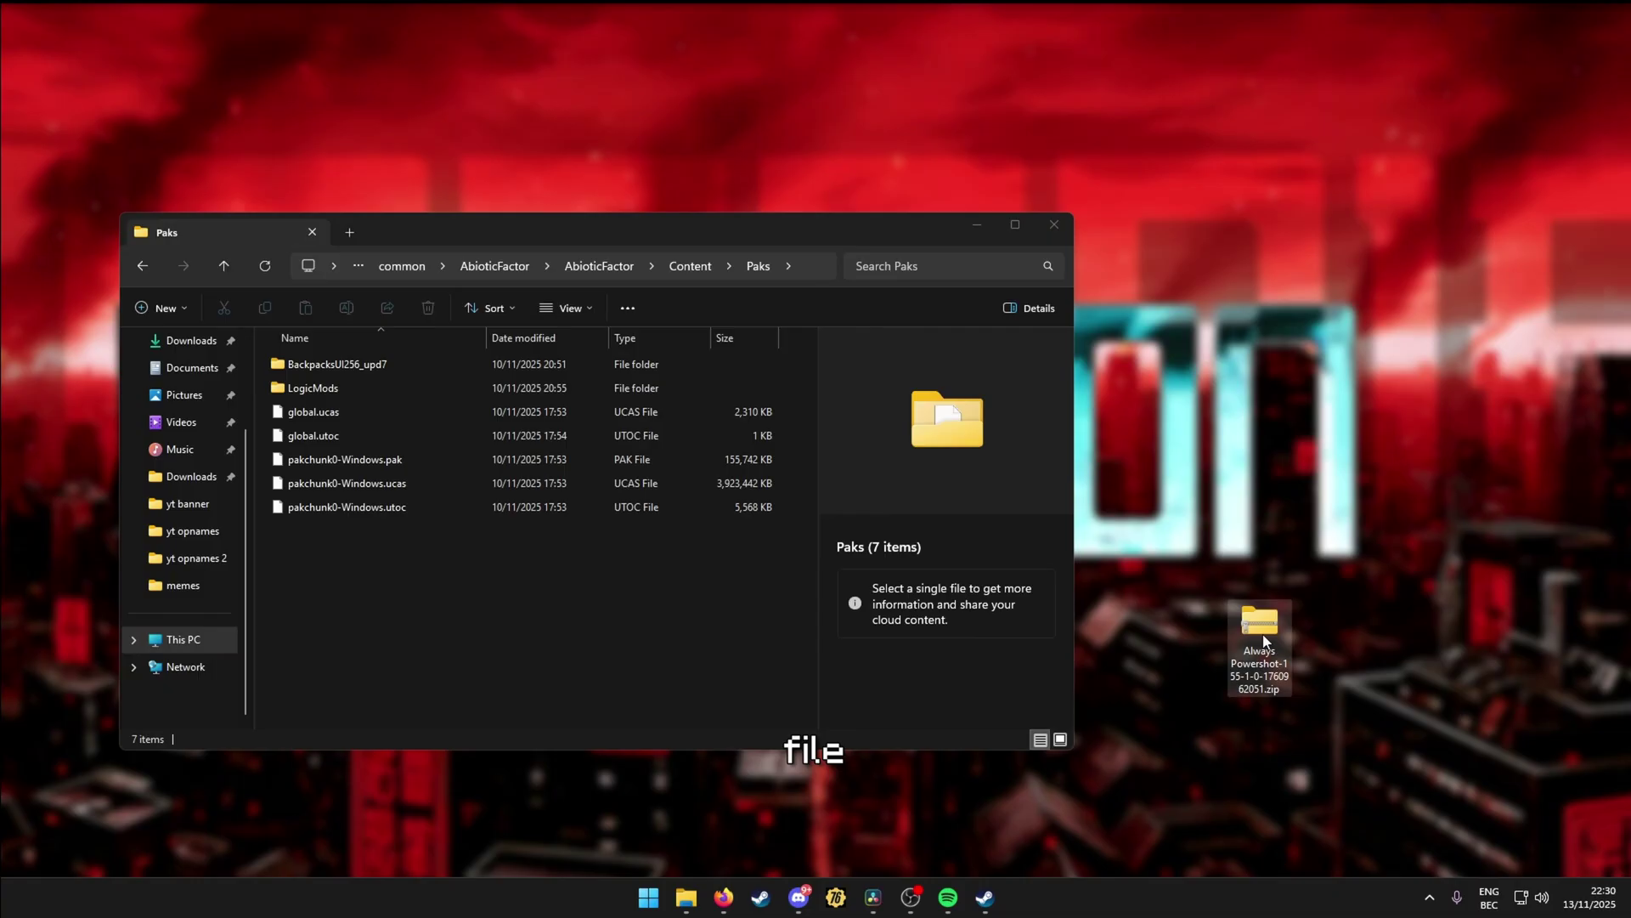
pyautogui.doubleClick(1261, 629)
pyautogui.moveTo(770, 165); pyautogui.dragTo(1583, 194)
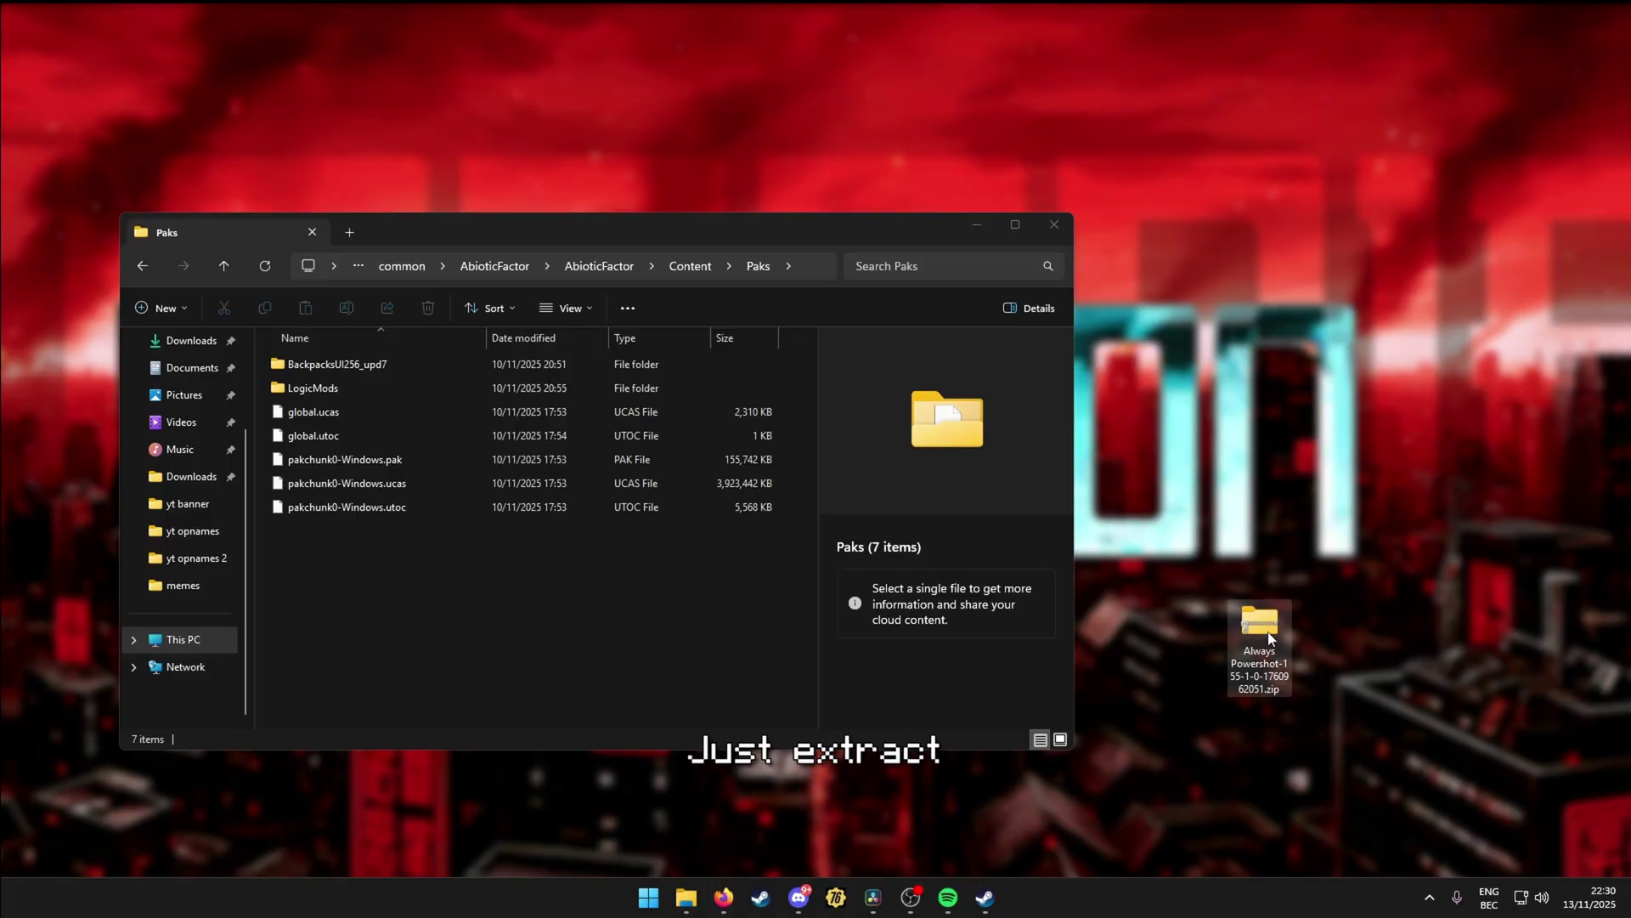
# Extract the Always Powershot zip to its own folder and move DBSG_OP into Content\Paks.
pyautogui.rightClick(1260, 633)
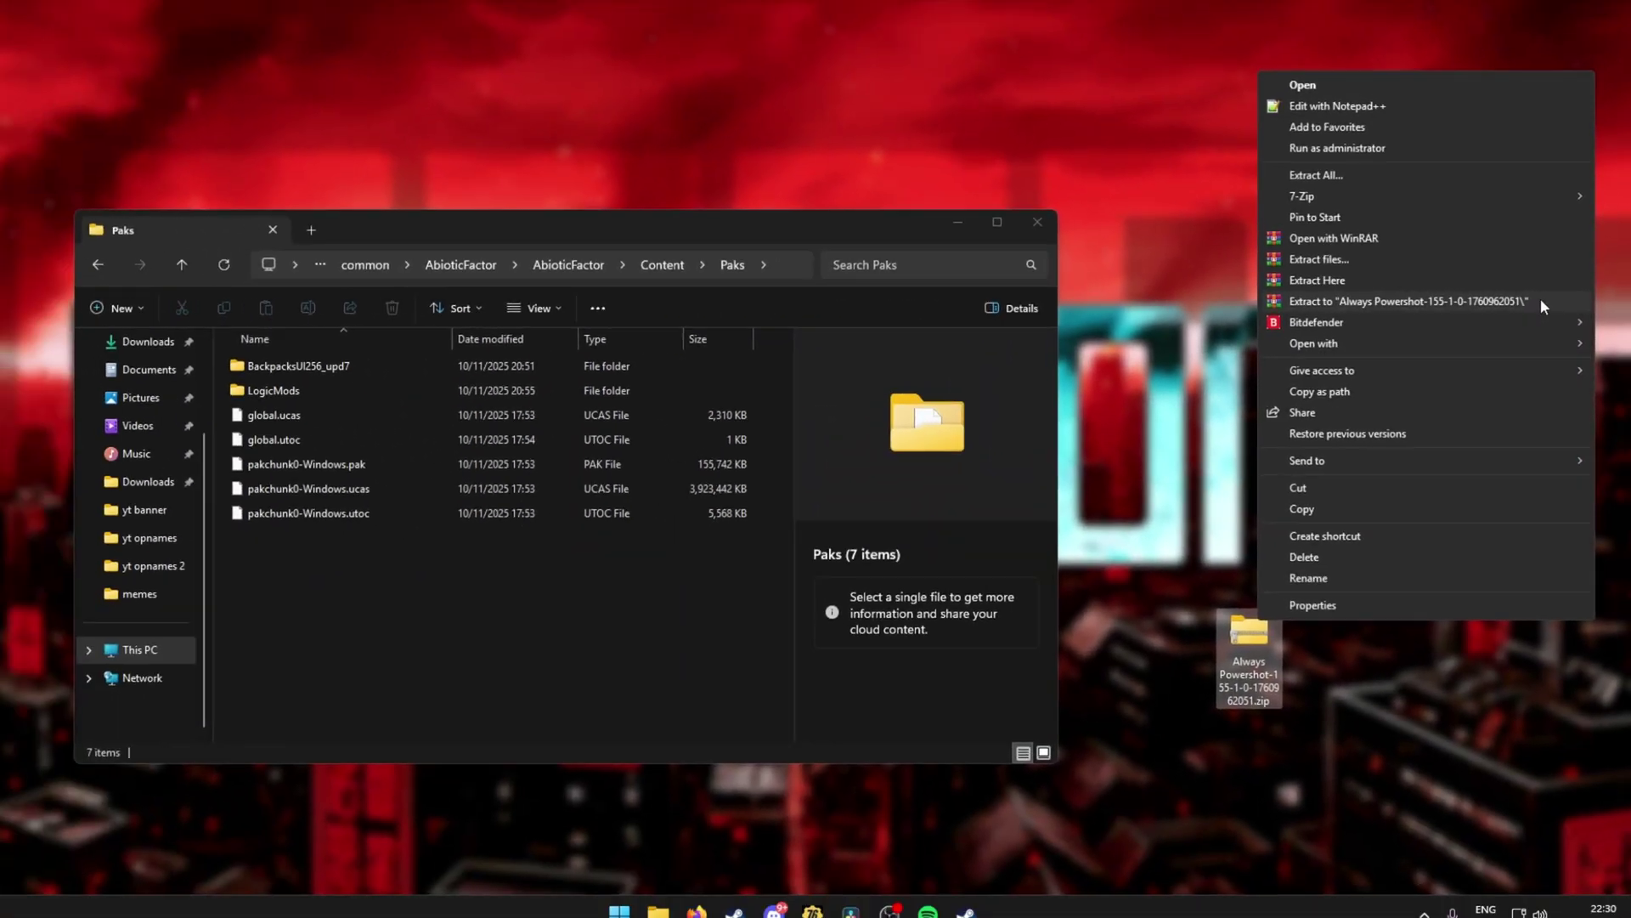
pyautogui.click(1444, 297)
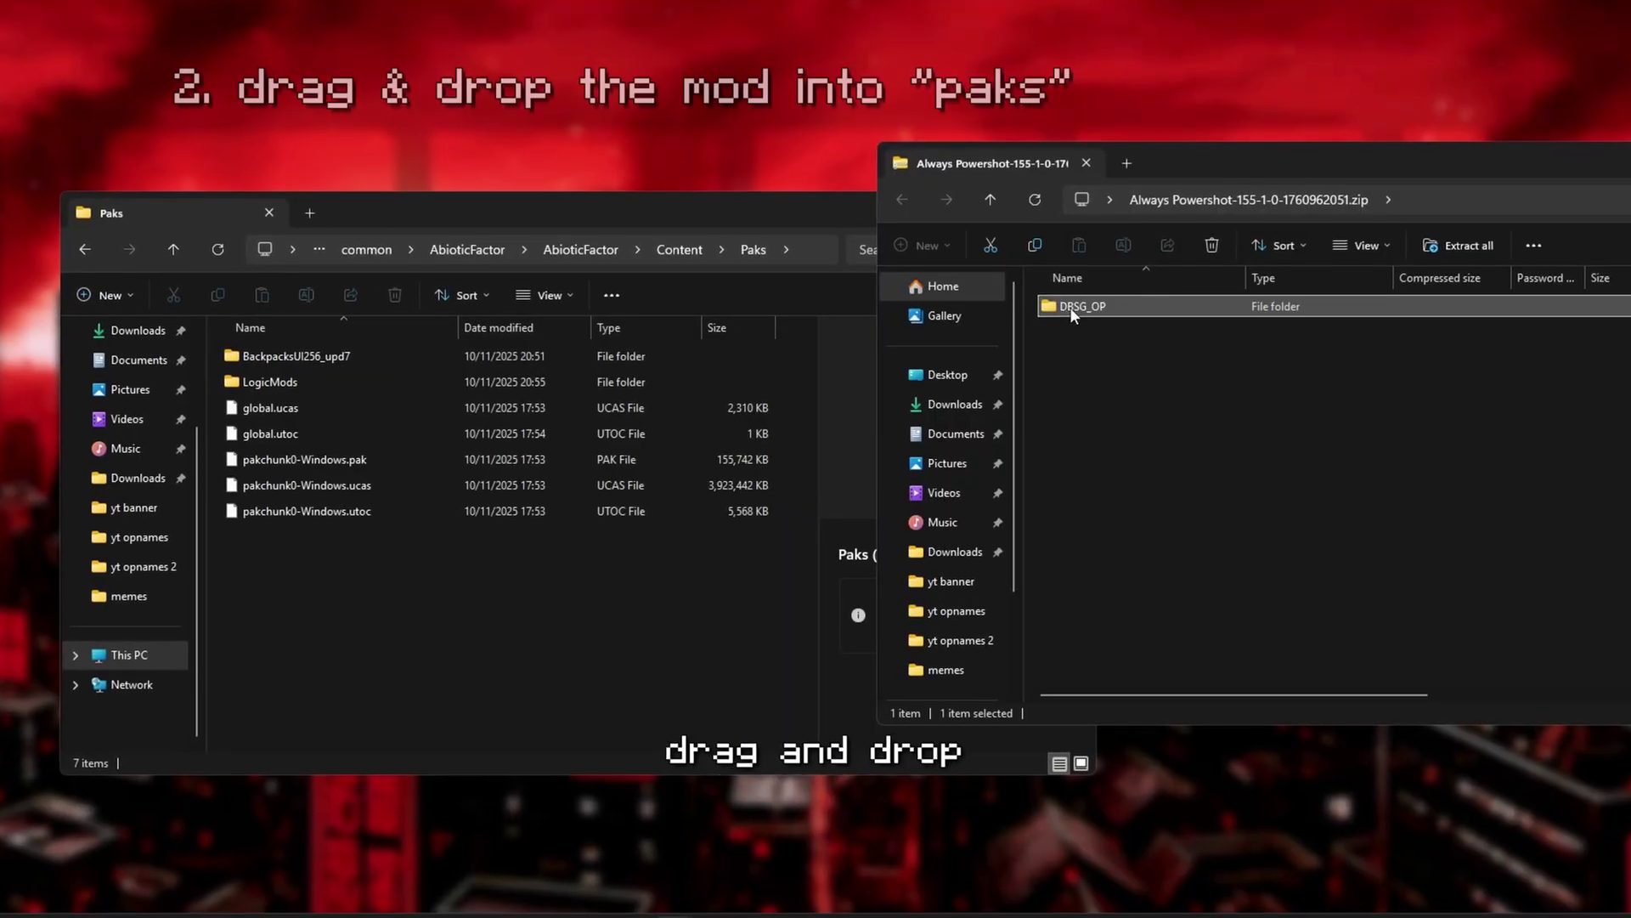
pyautogui.moveTo(1068, 308); pyautogui.dragTo(466, 645)
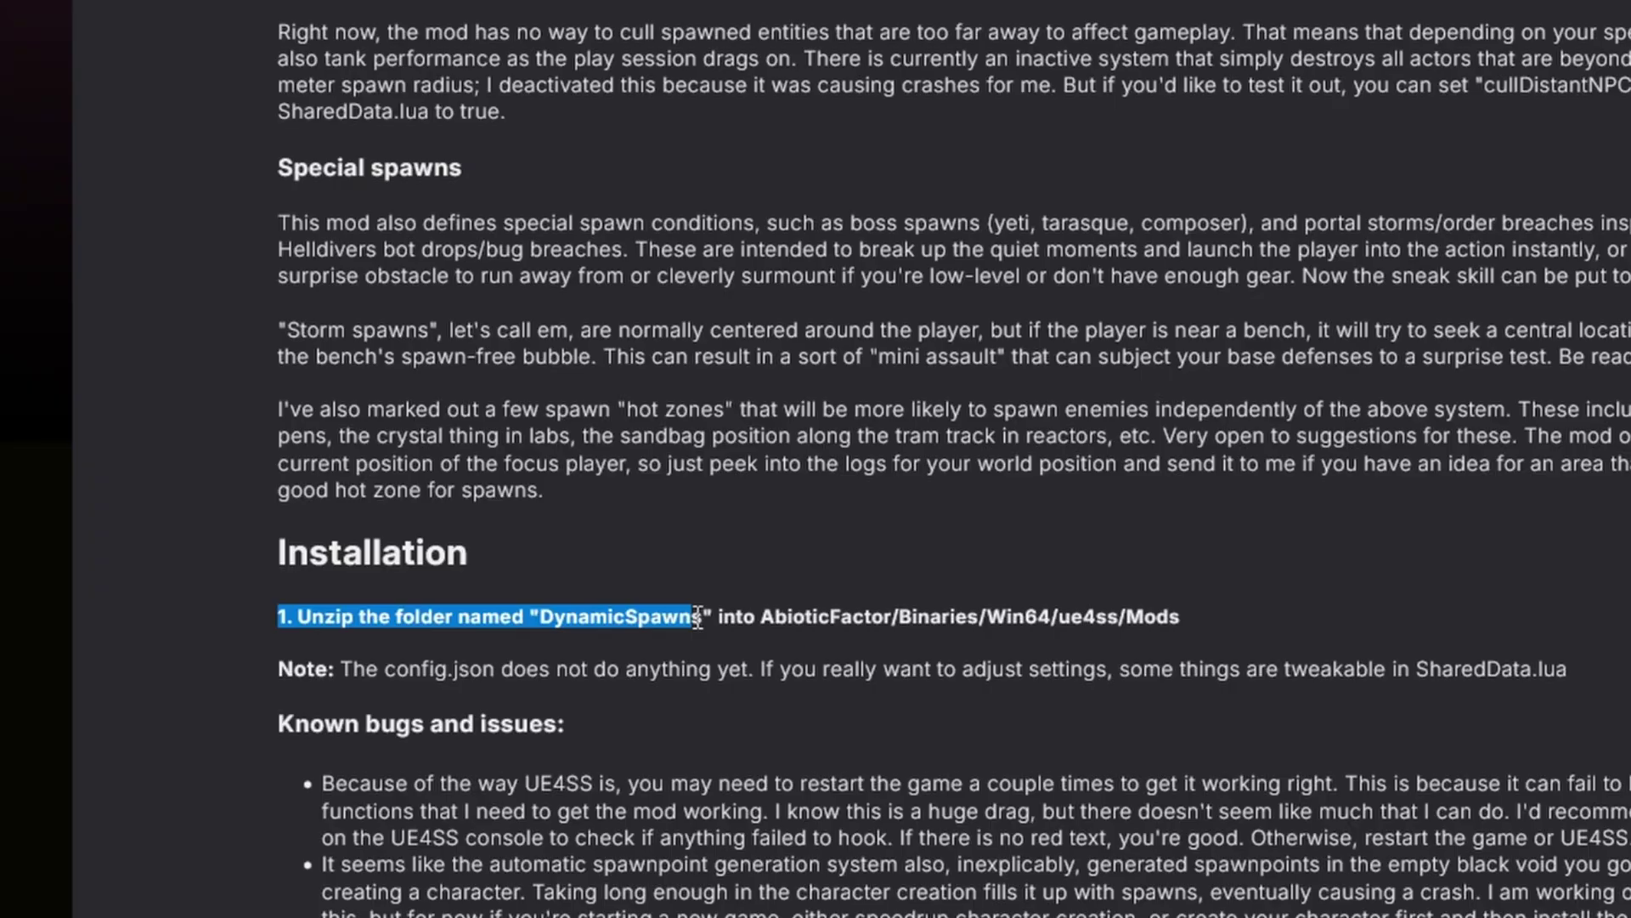
pyautogui.moveTo(718, 613); pyautogui.dragTo(1073, 613)
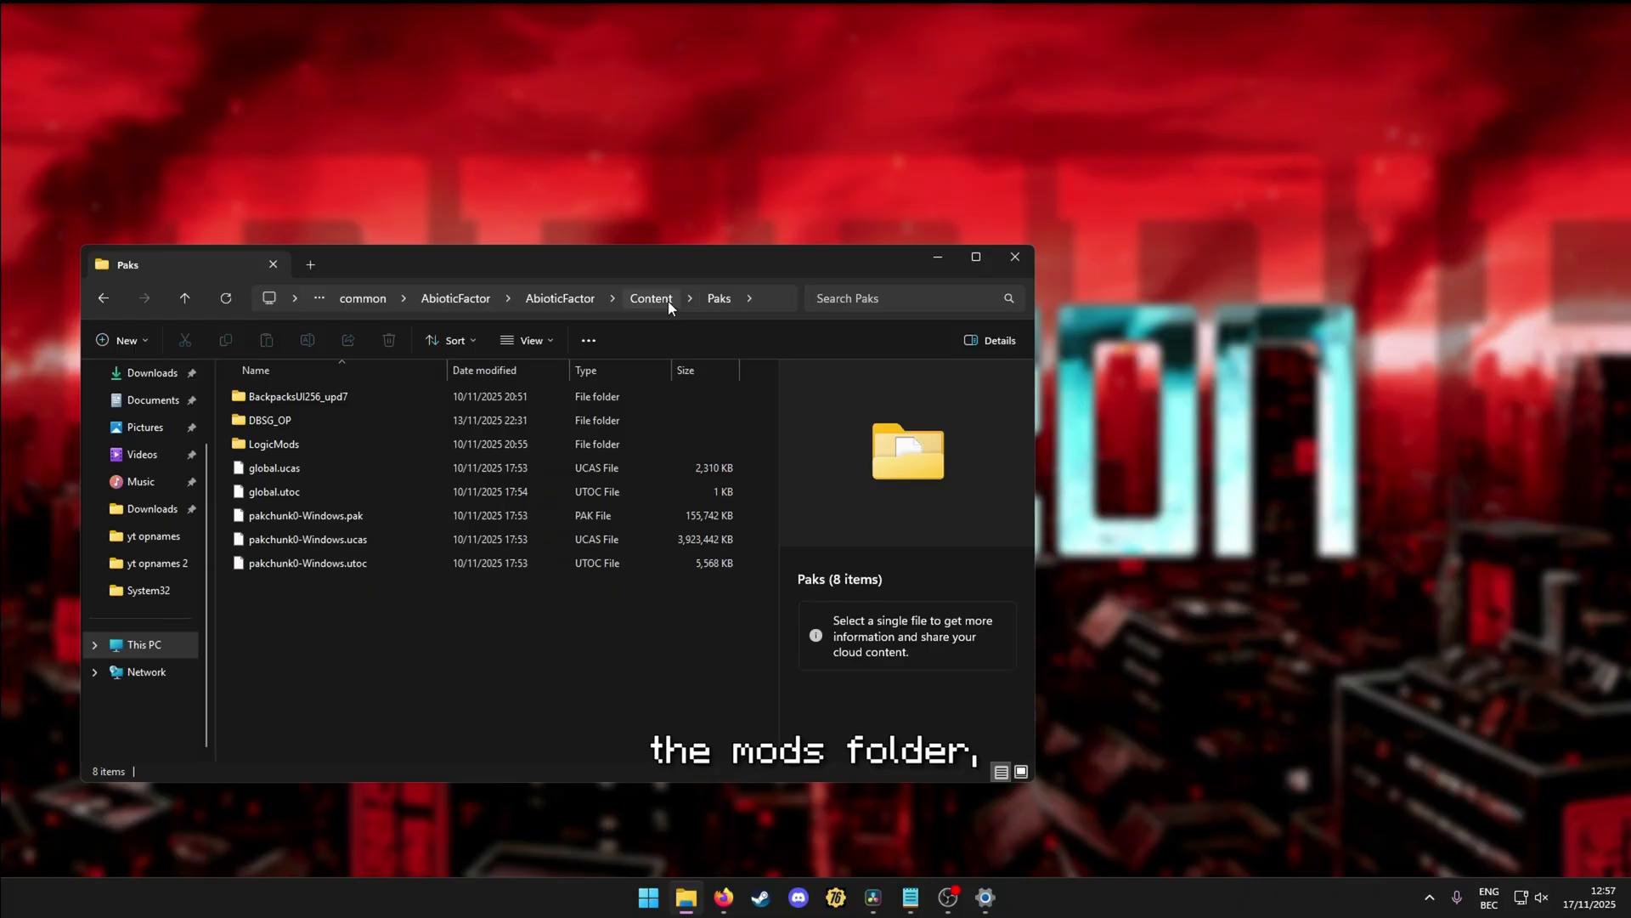
# Go from Paks up to AbioticFactor, then down through Binaries\Win64\ue4ss into Mods.
pyautogui.click(654, 299)
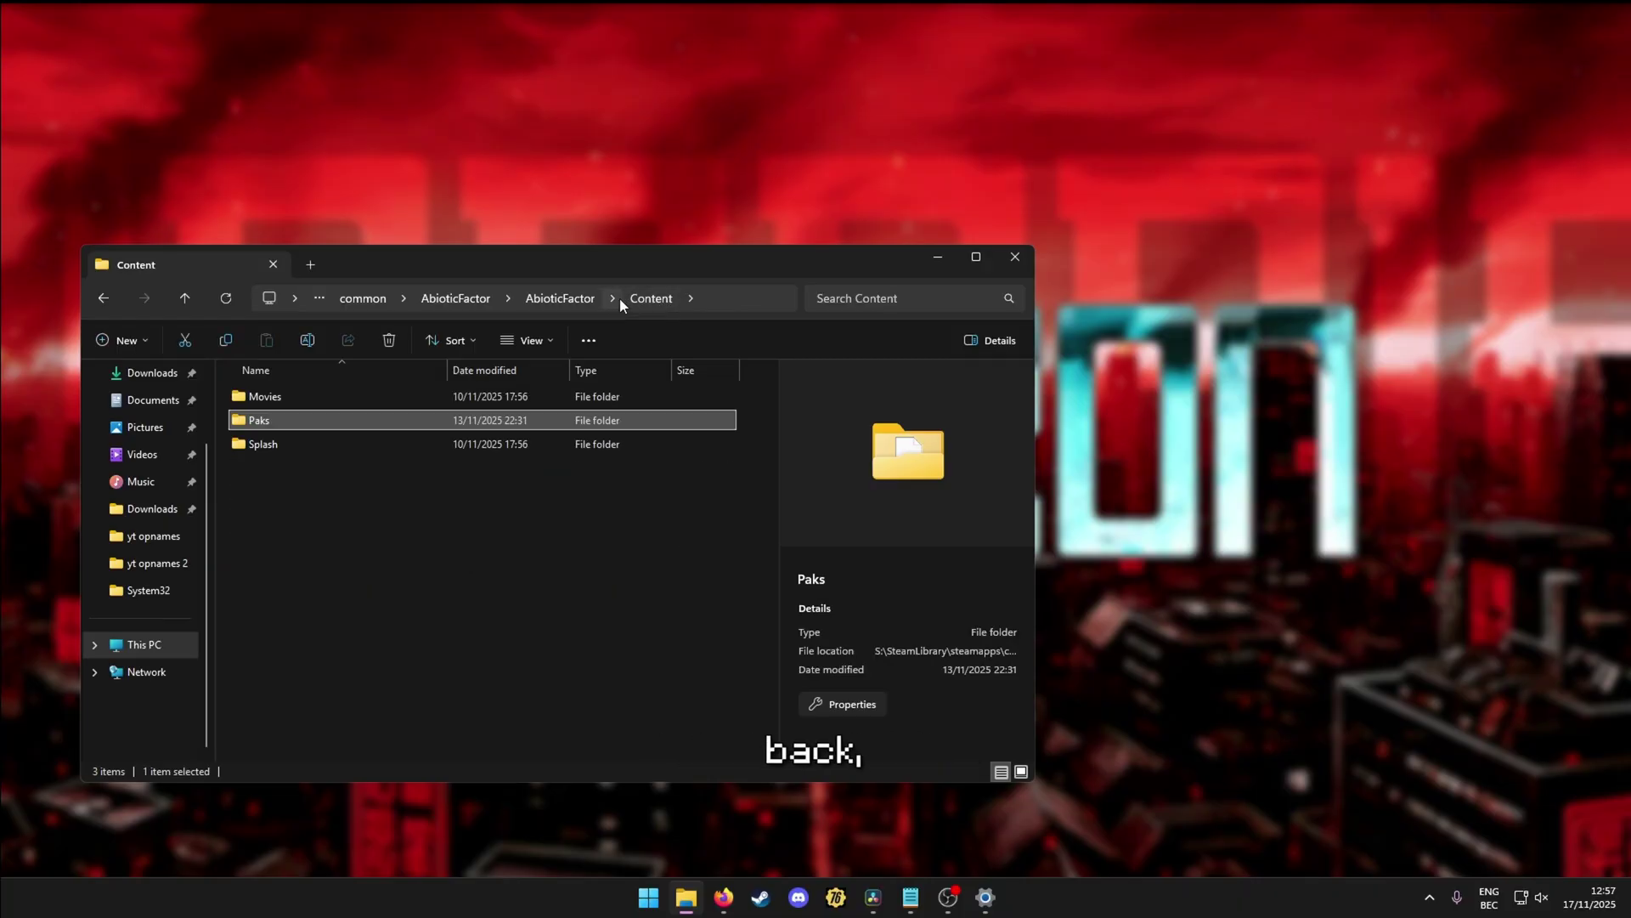
pyautogui.click(557, 299)
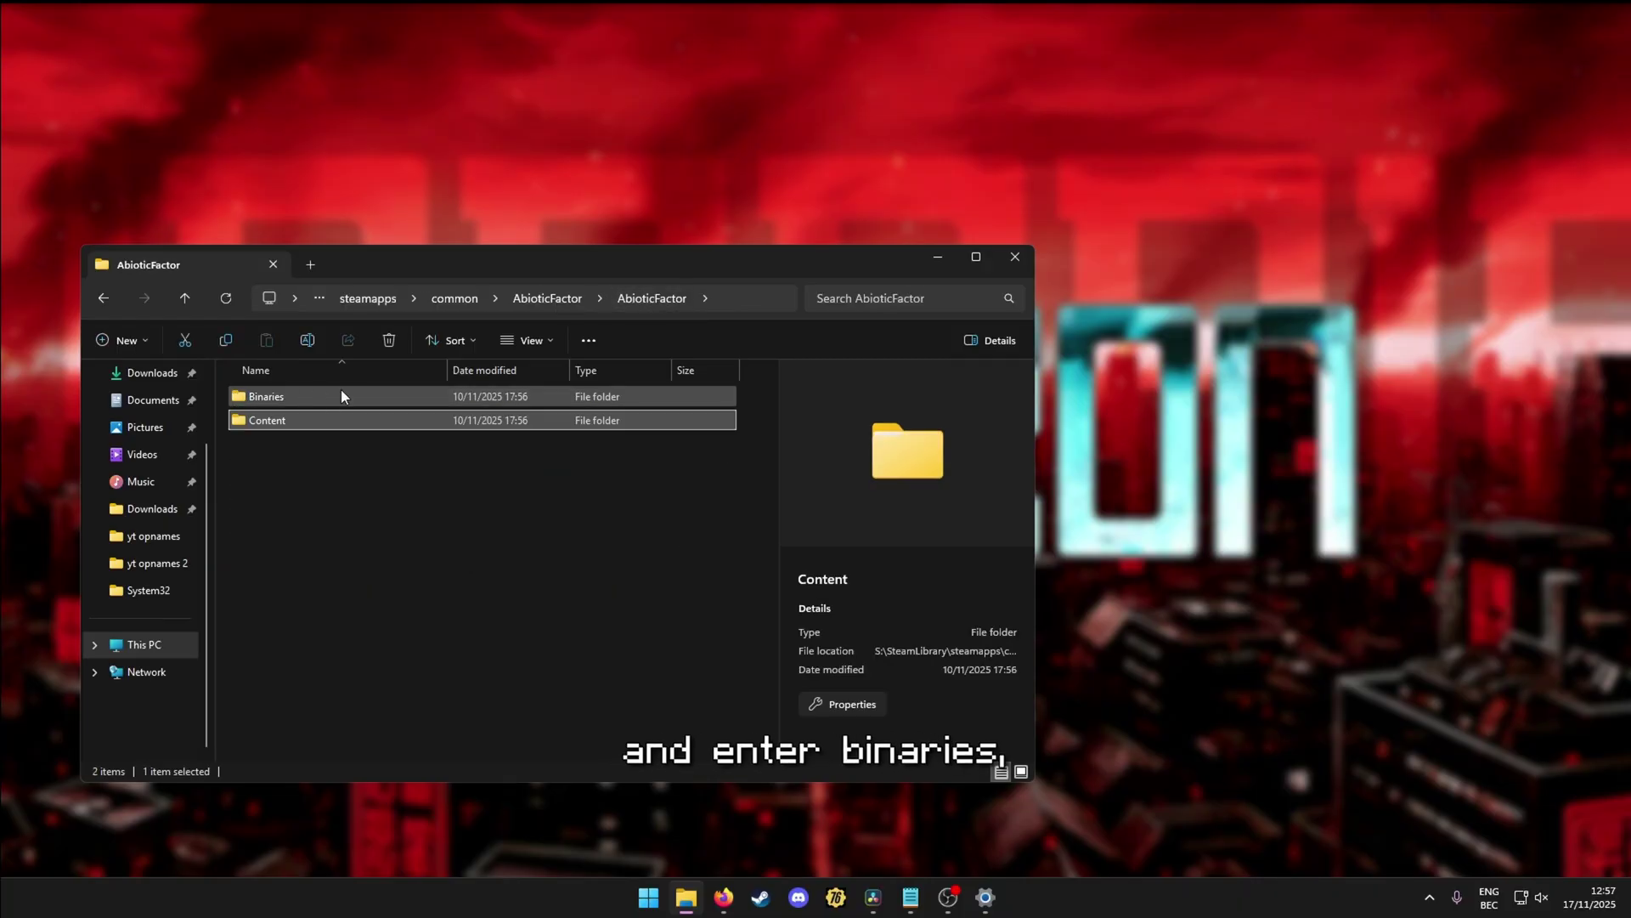
pyautogui.doubleClick(302, 395)
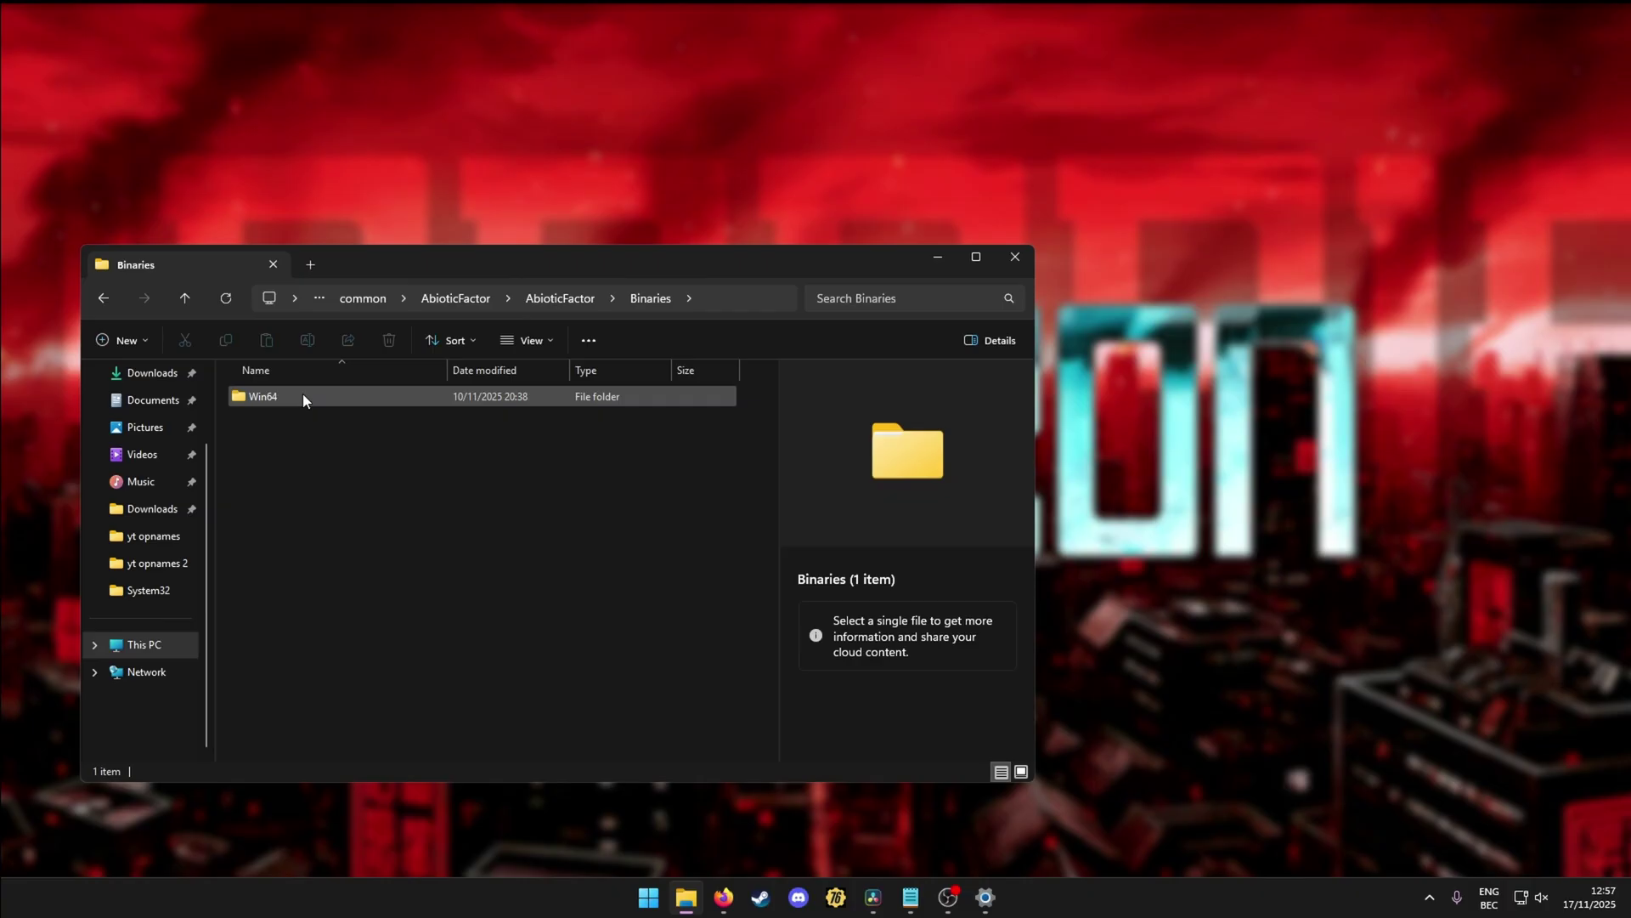
pyautogui.doubleClick(283, 397)
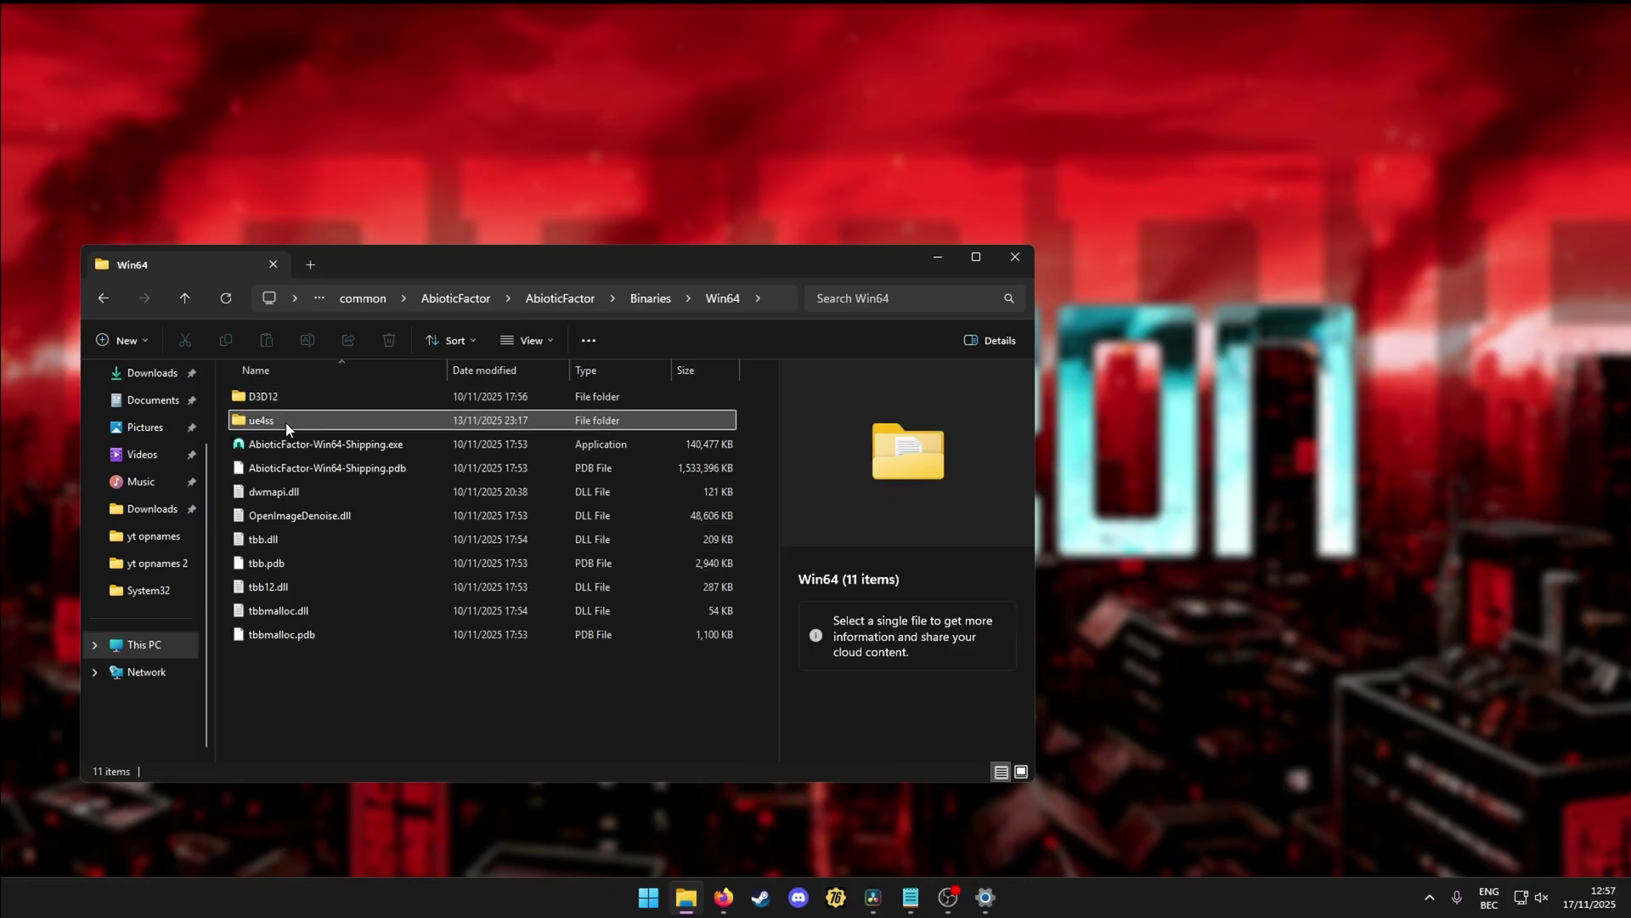
pyautogui.doubleClick(285, 421)
pyautogui.doubleClick(284, 396)
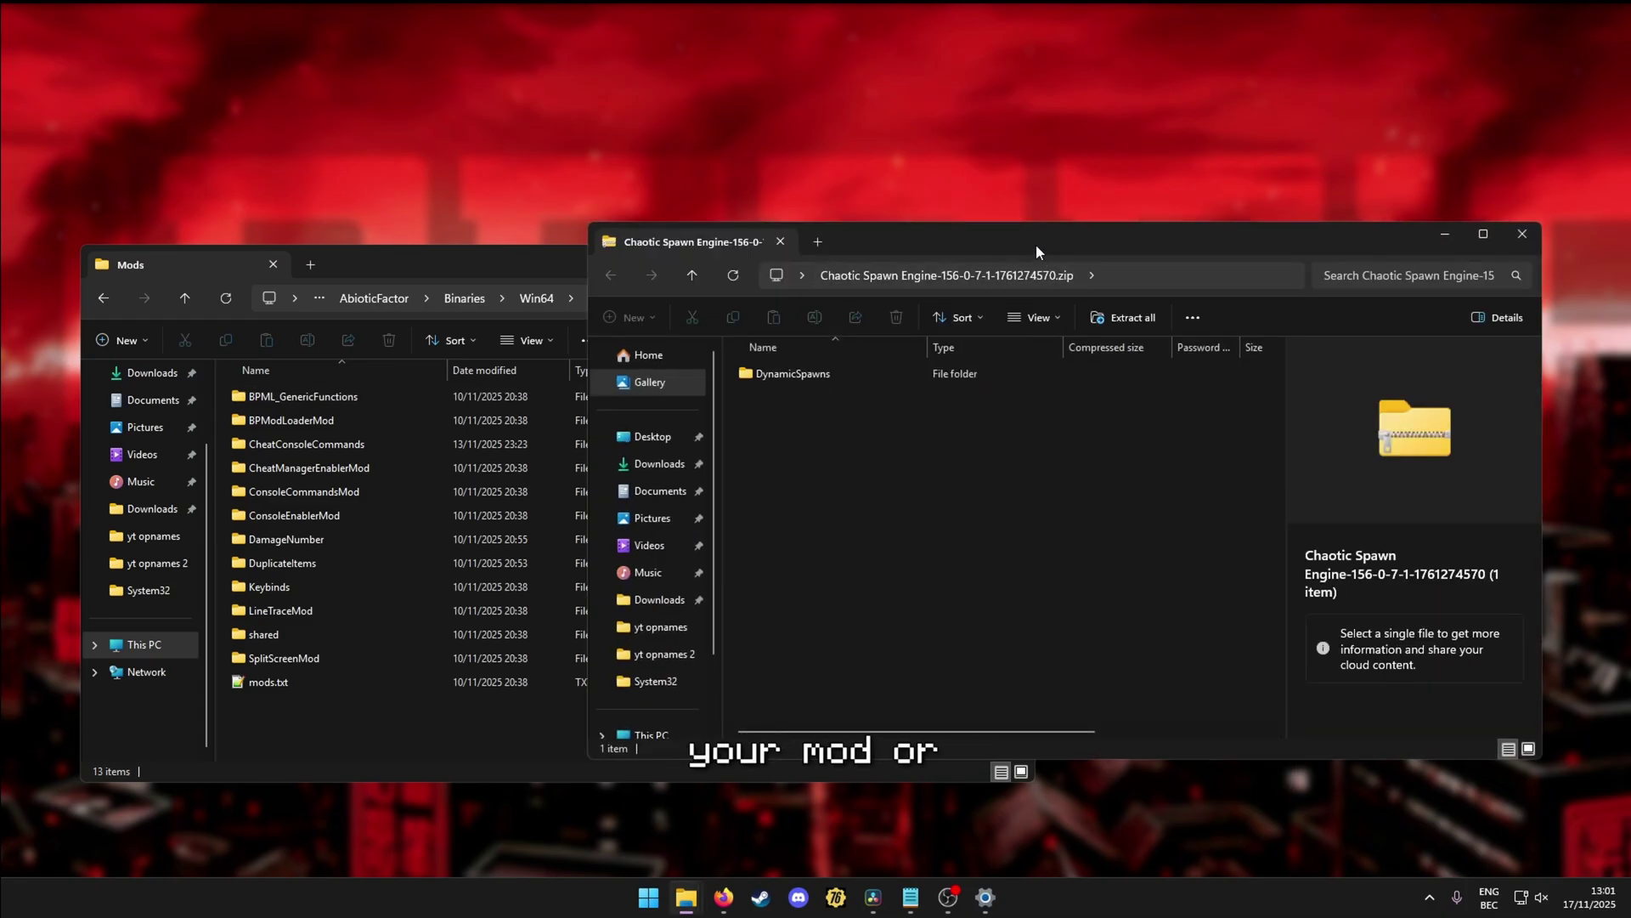
# Copy DynamicSpawns from the Chaotic Spawn Engine zip into ue4ss Mods and check its contents.
pyautogui.moveTo(1037, 252); pyautogui.dragTo(1269, 164)
pyautogui.moveTo(1026, 286); pyautogui.dragTo(503, 729)
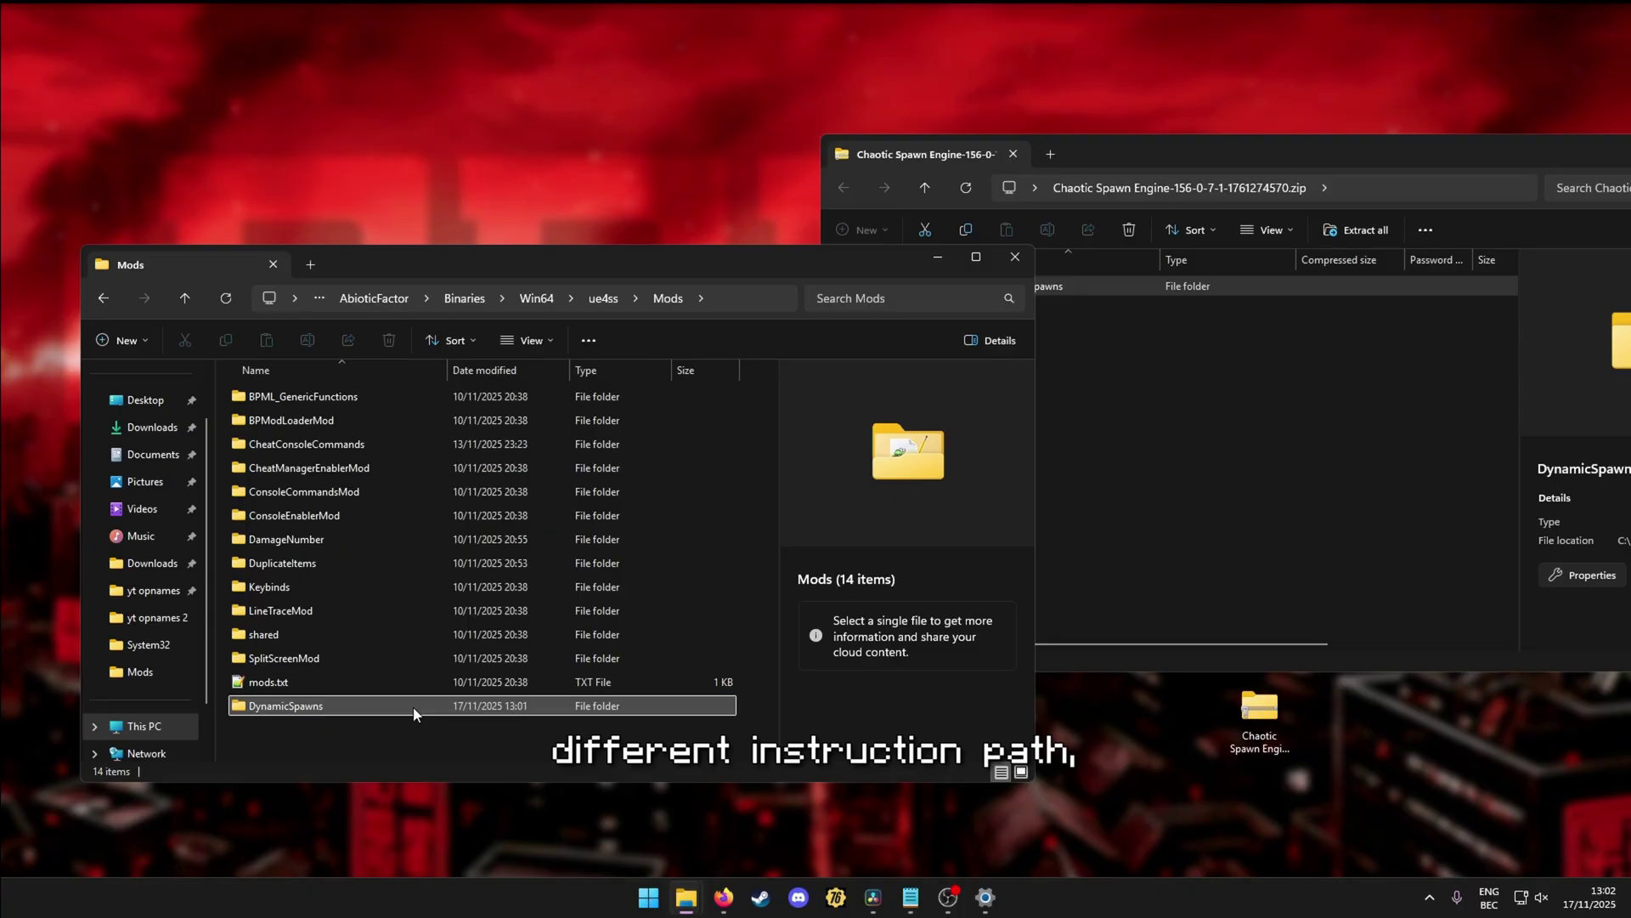
pyautogui.doubleClick(413, 706)
pyautogui.hotkey('alt', 'Left')
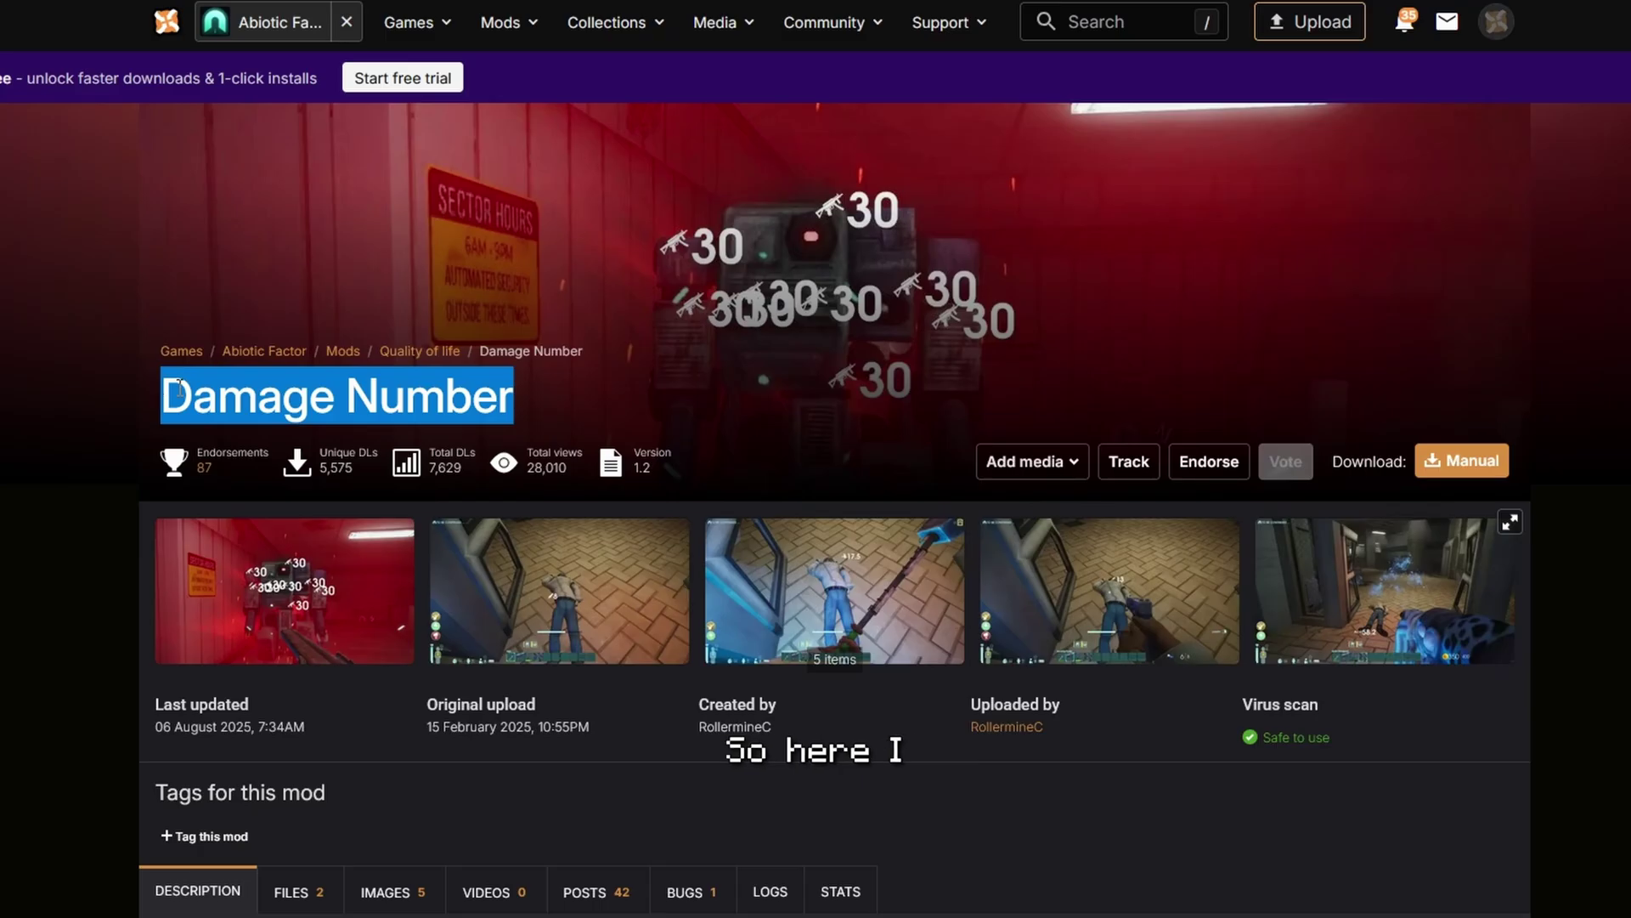
pyautogui.click(701, 404)
pyautogui.scroll(-10, 702, 412)
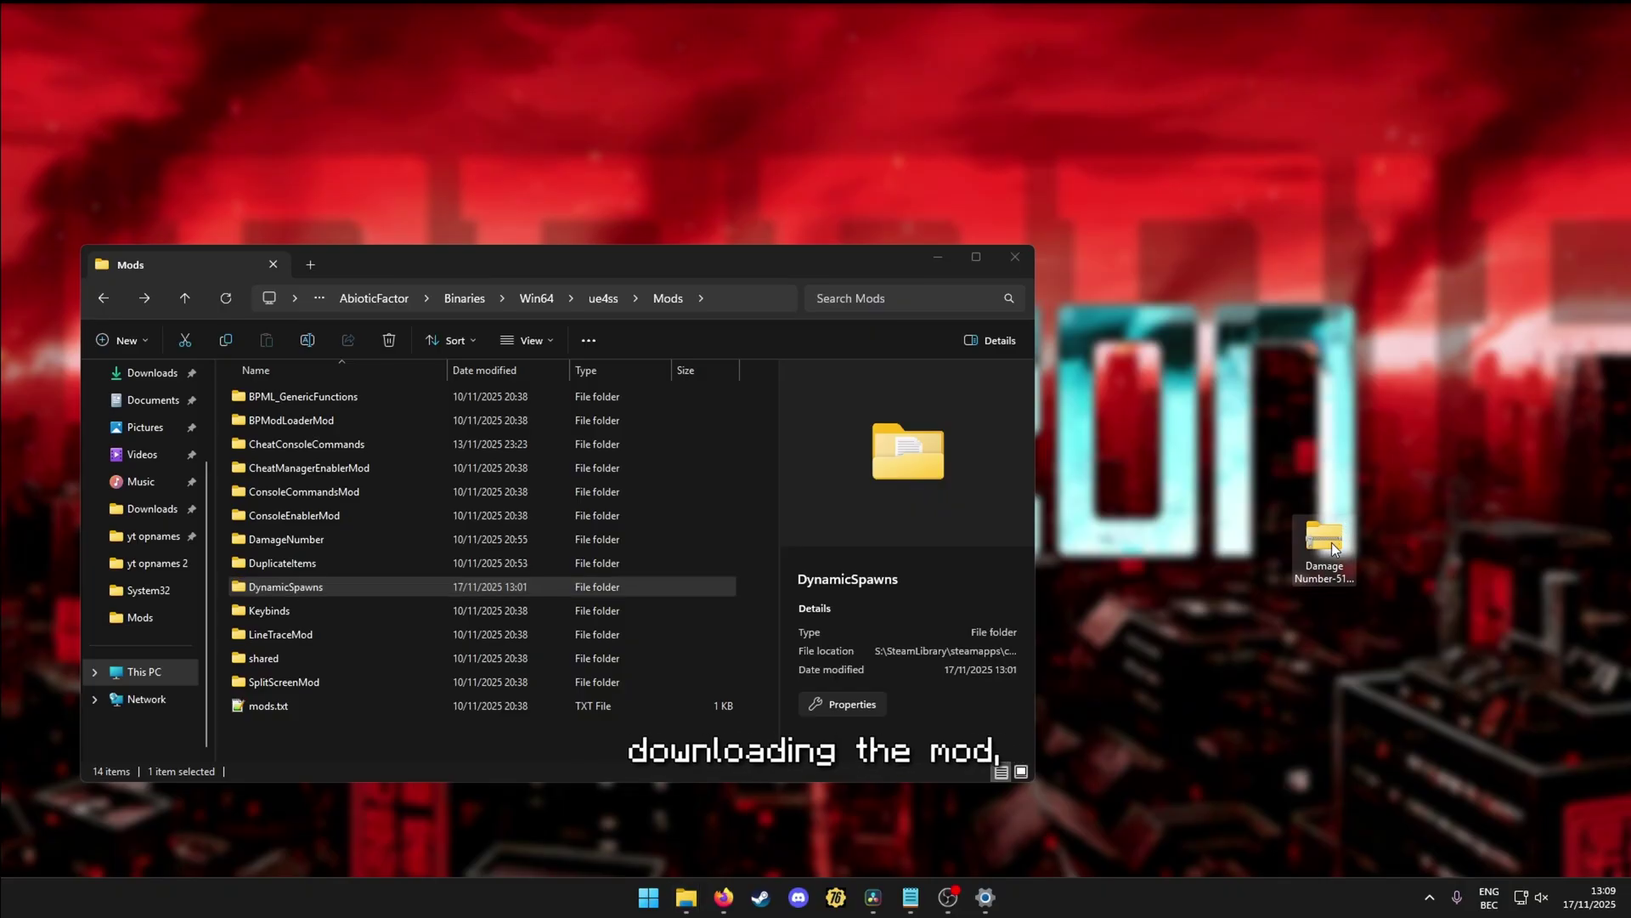
# Copy the Damage Number zip's Binaries and Content into AbioticFactor\AbioticFactor, replacing existing files.
pyautogui.doubleClick(1332, 542)
pyautogui.moveTo(411, 312); pyautogui.dragTo(389, 276)
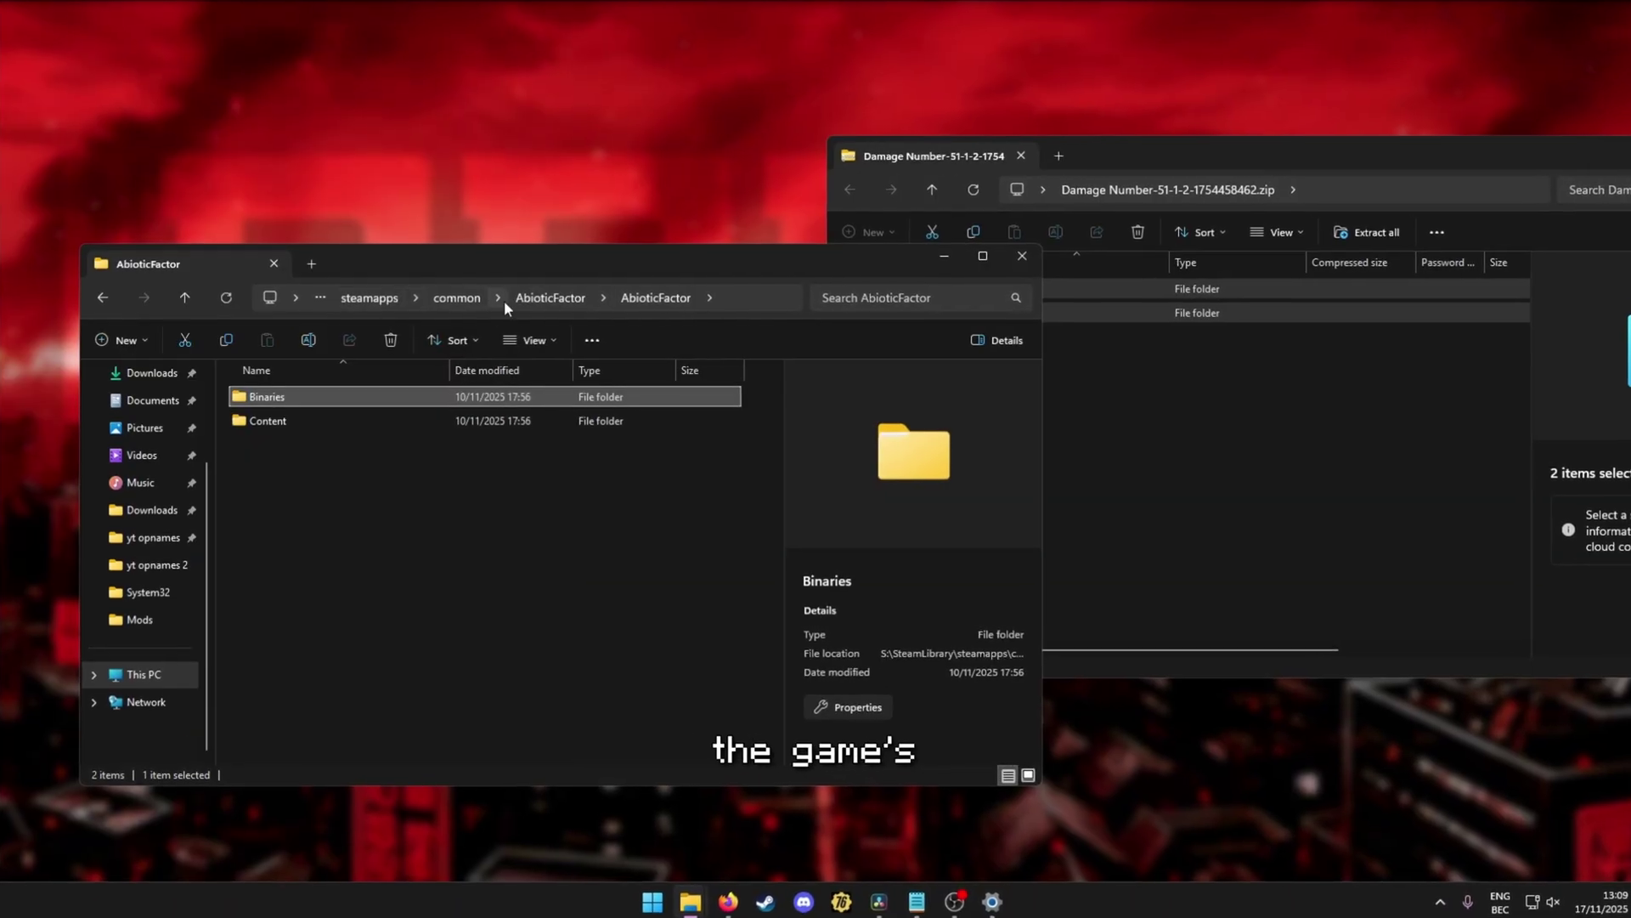
pyautogui.click(552, 297)
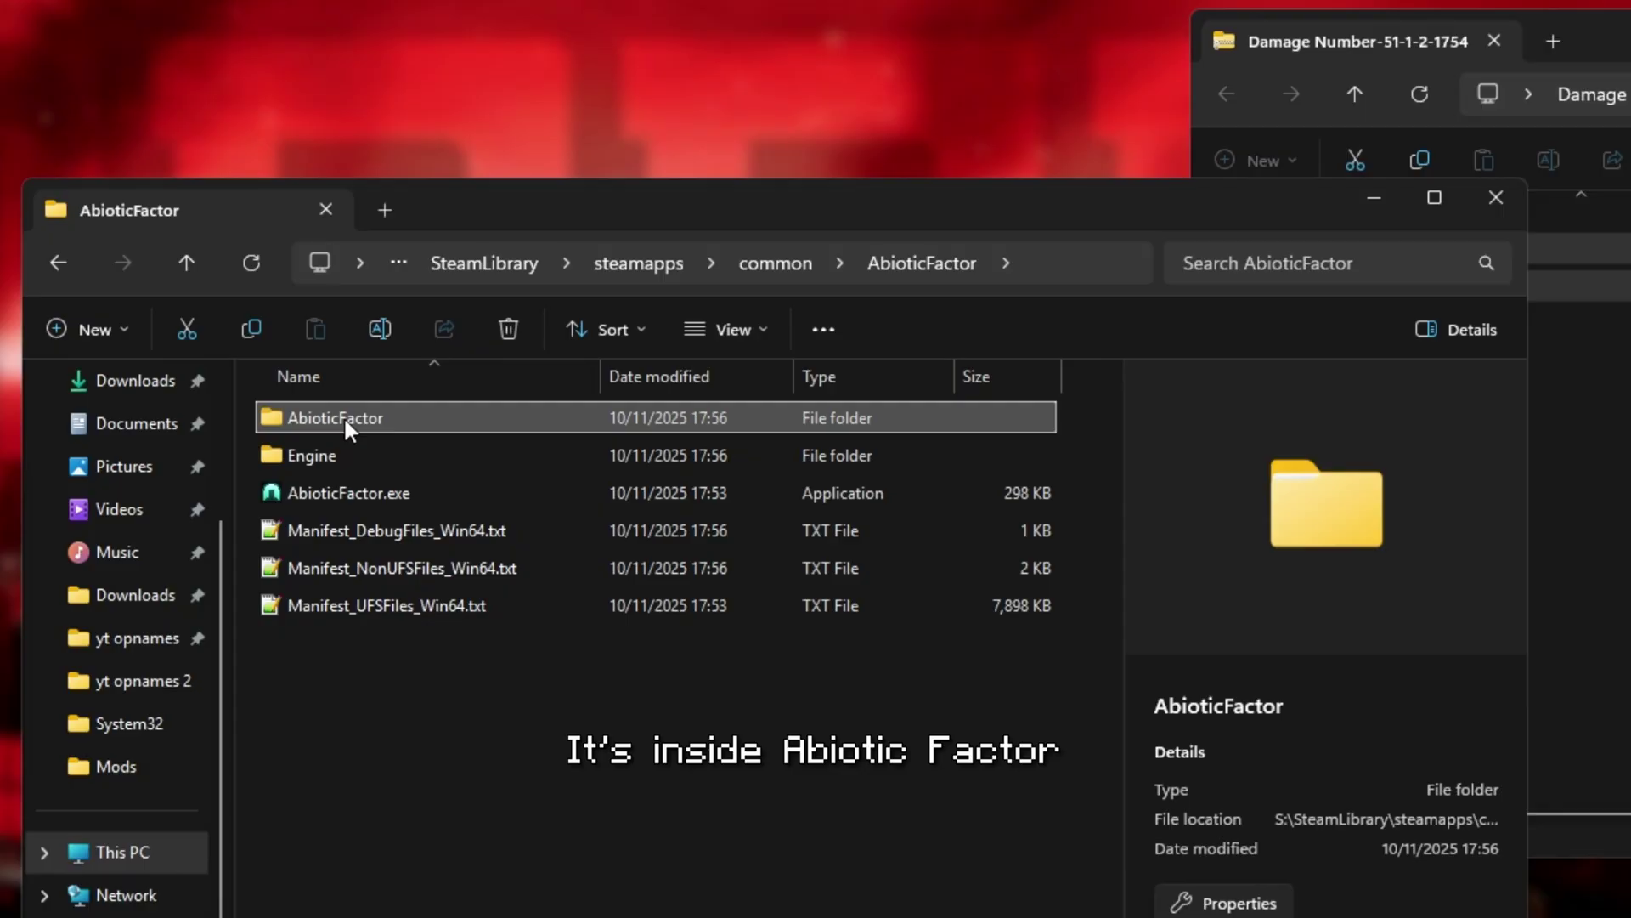
pyautogui.doubleClick(343, 416)
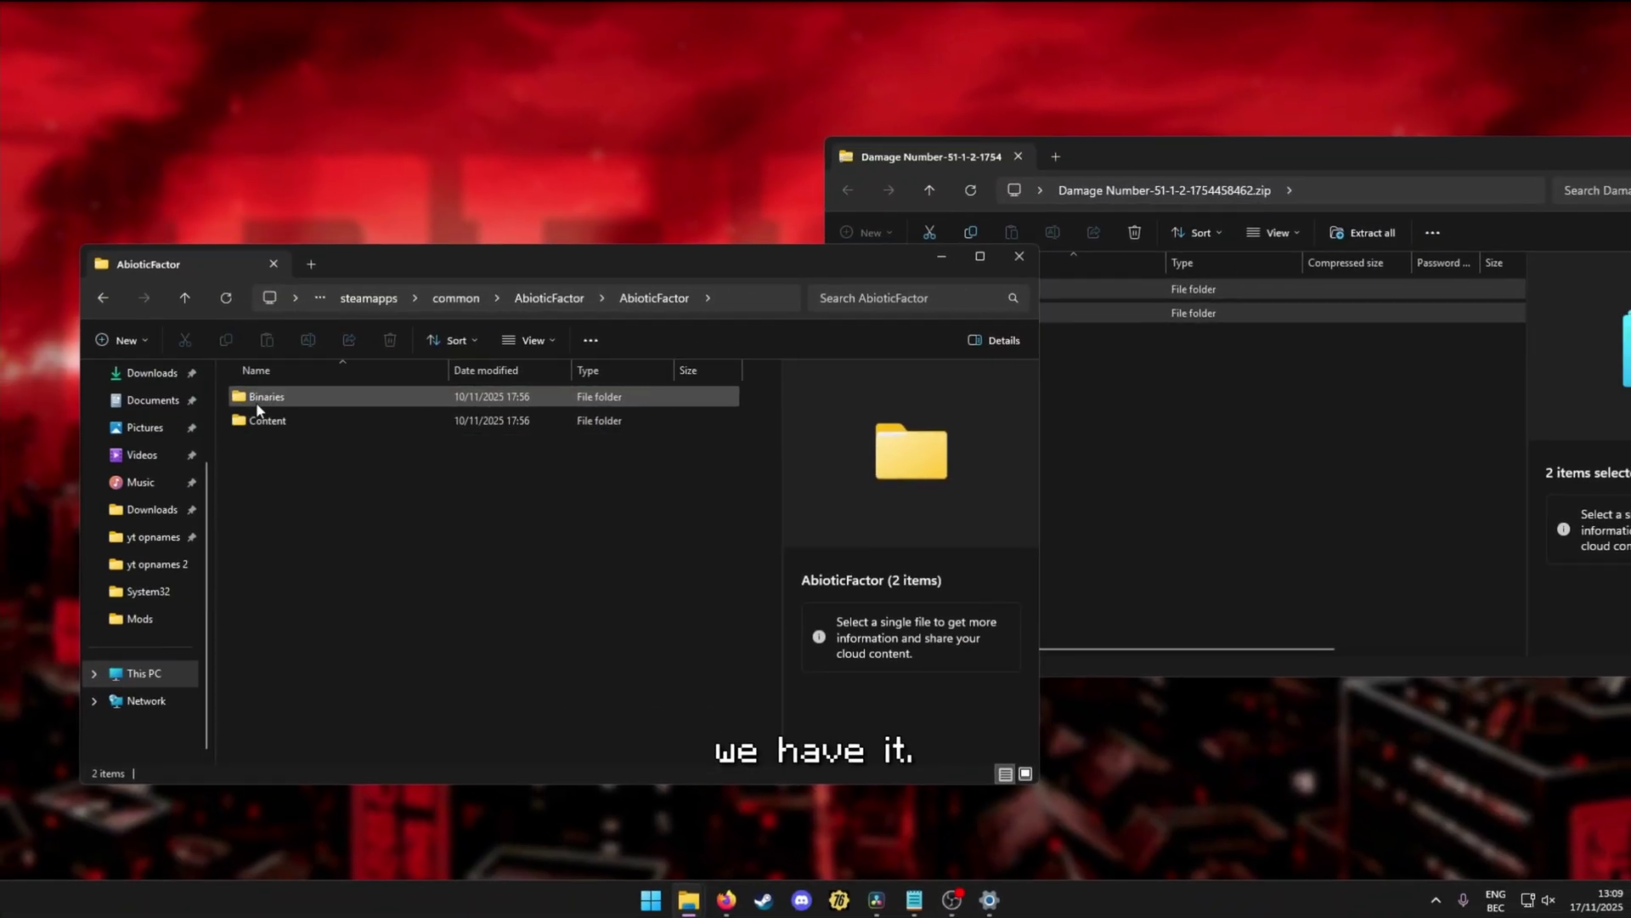
pyautogui.moveTo(1054, 291); pyautogui.dragTo(537, 543)
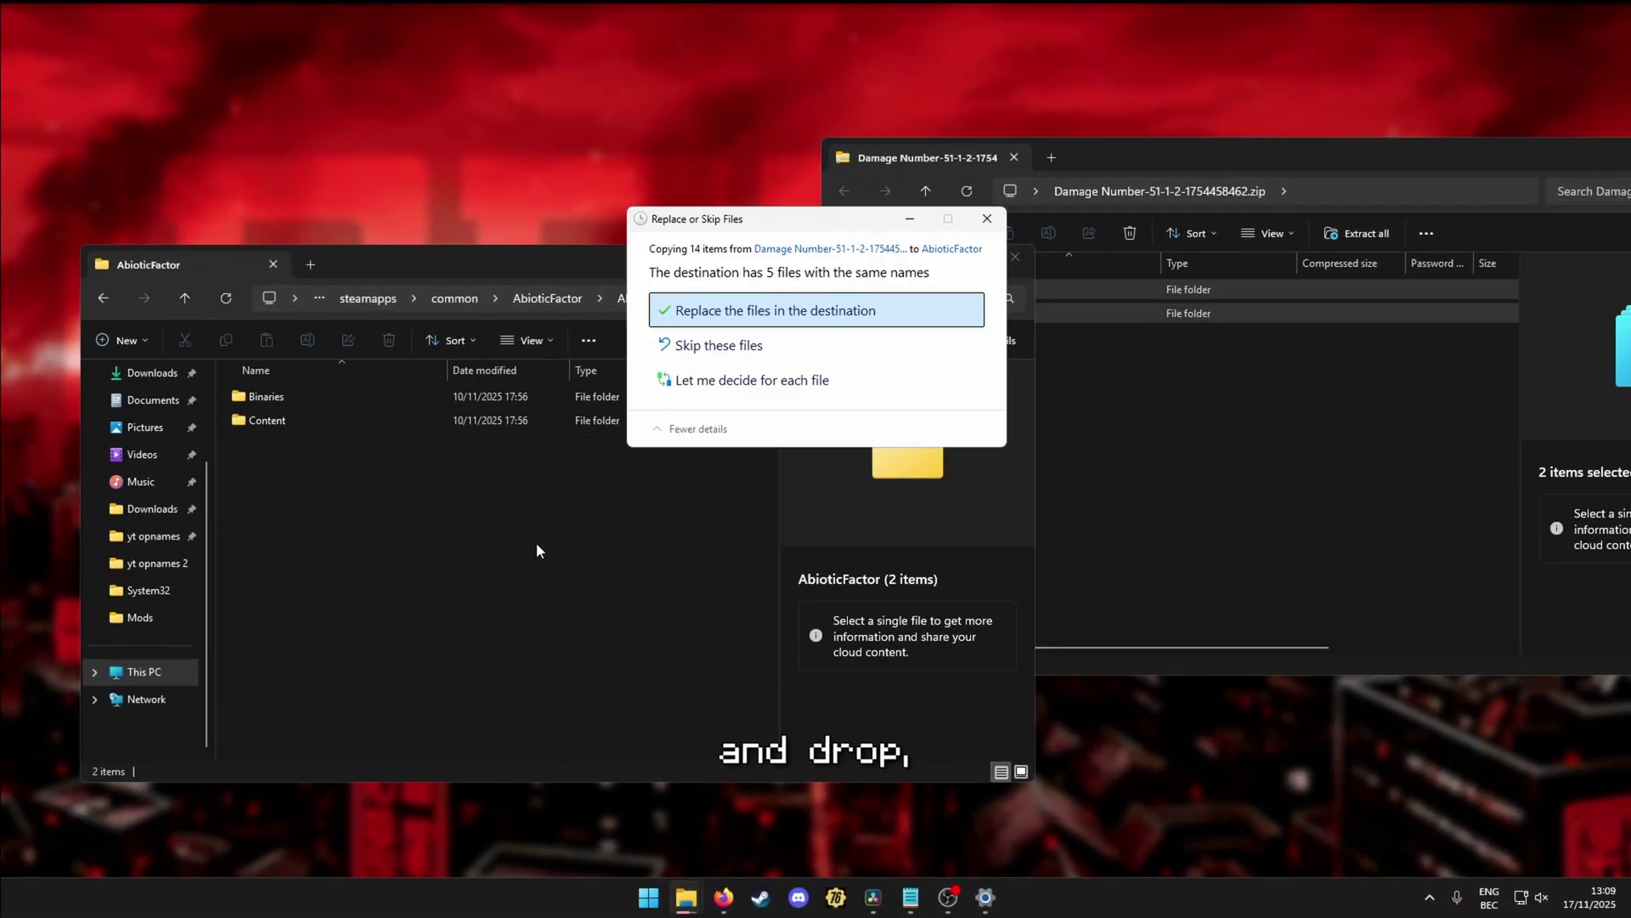
pyautogui.click(877, 311)
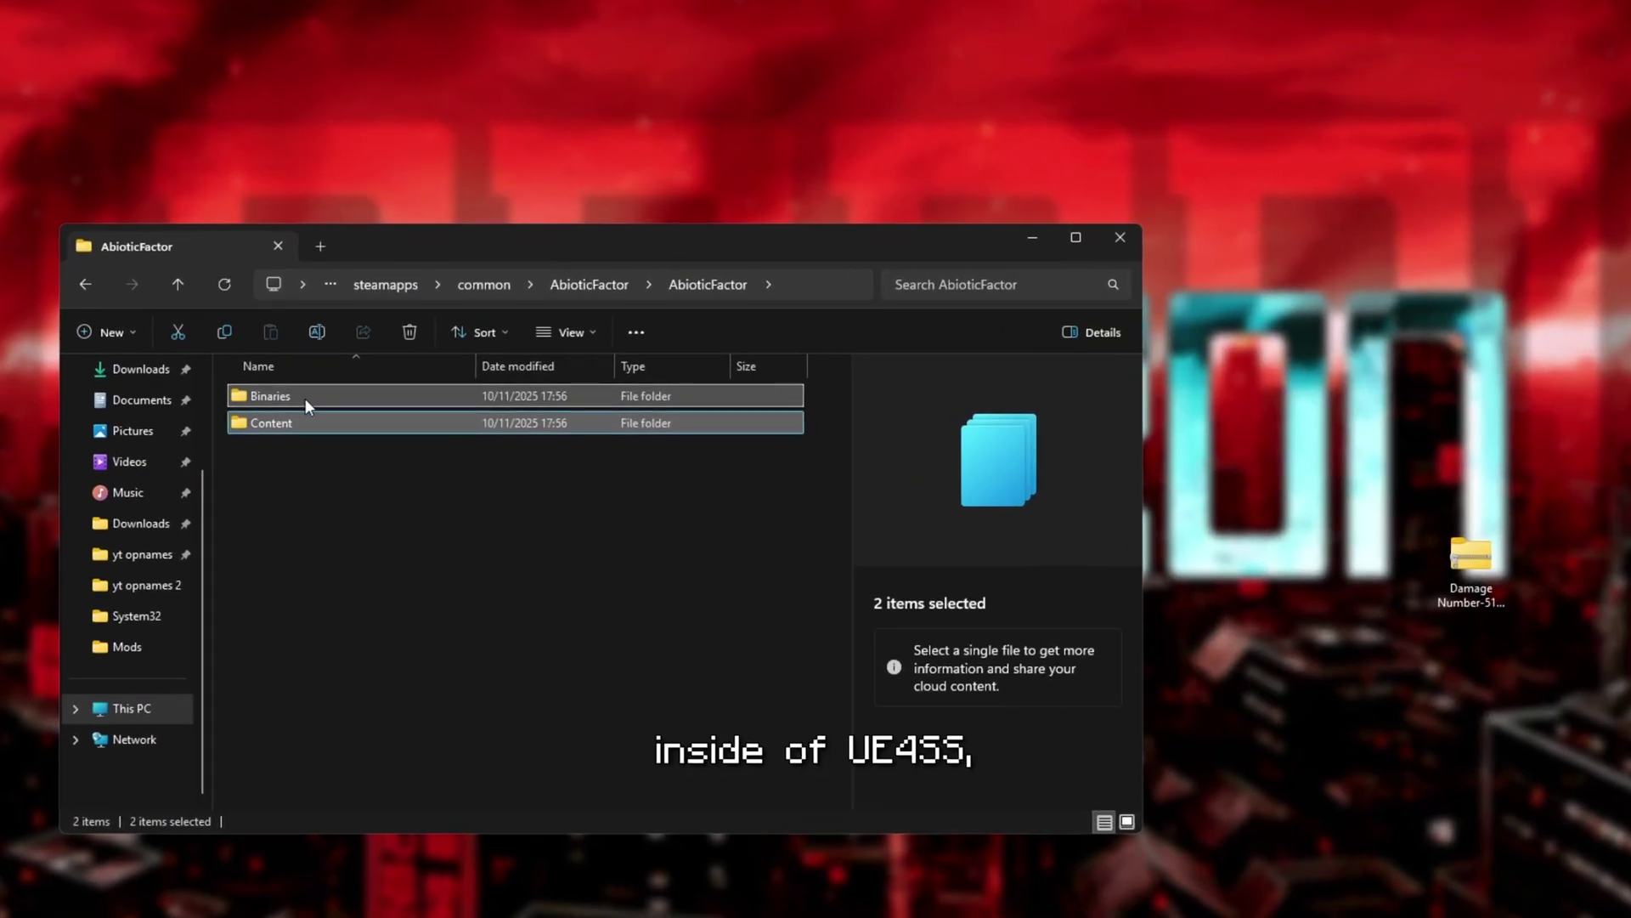
# Browse into Binaries\Win64\ue4ss\Mods and open mods.txt in Notepad++.
pyautogui.doubleClick(304, 396)
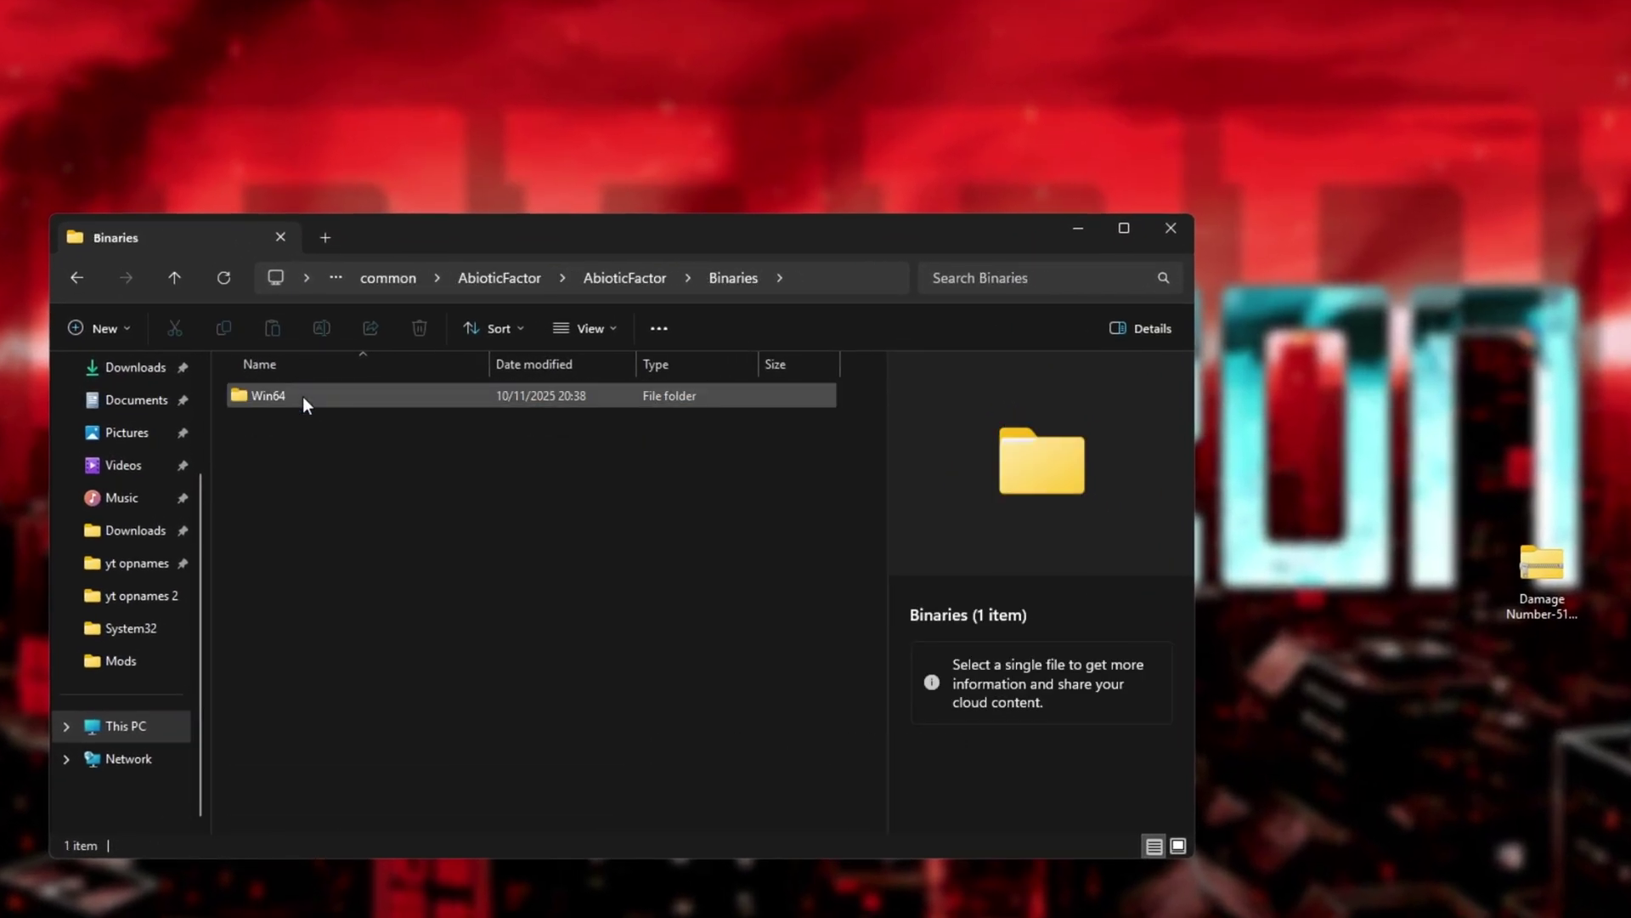
pyautogui.doubleClick(303, 396)
pyautogui.doubleClick(298, 419)
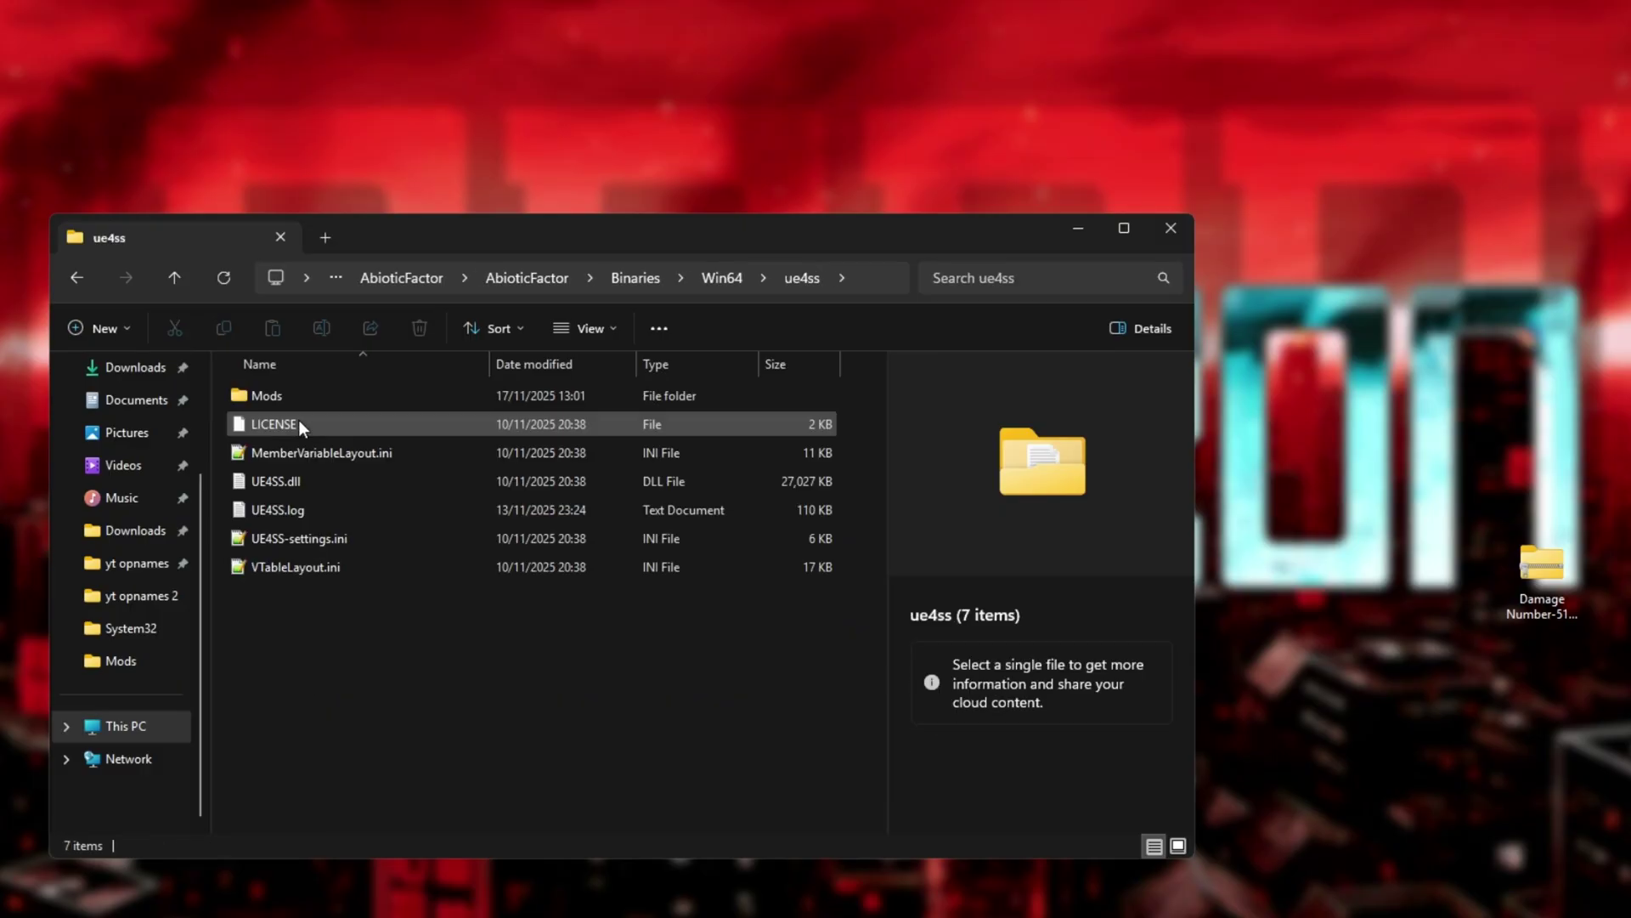
pyautogui.doubleClick(298, 397)
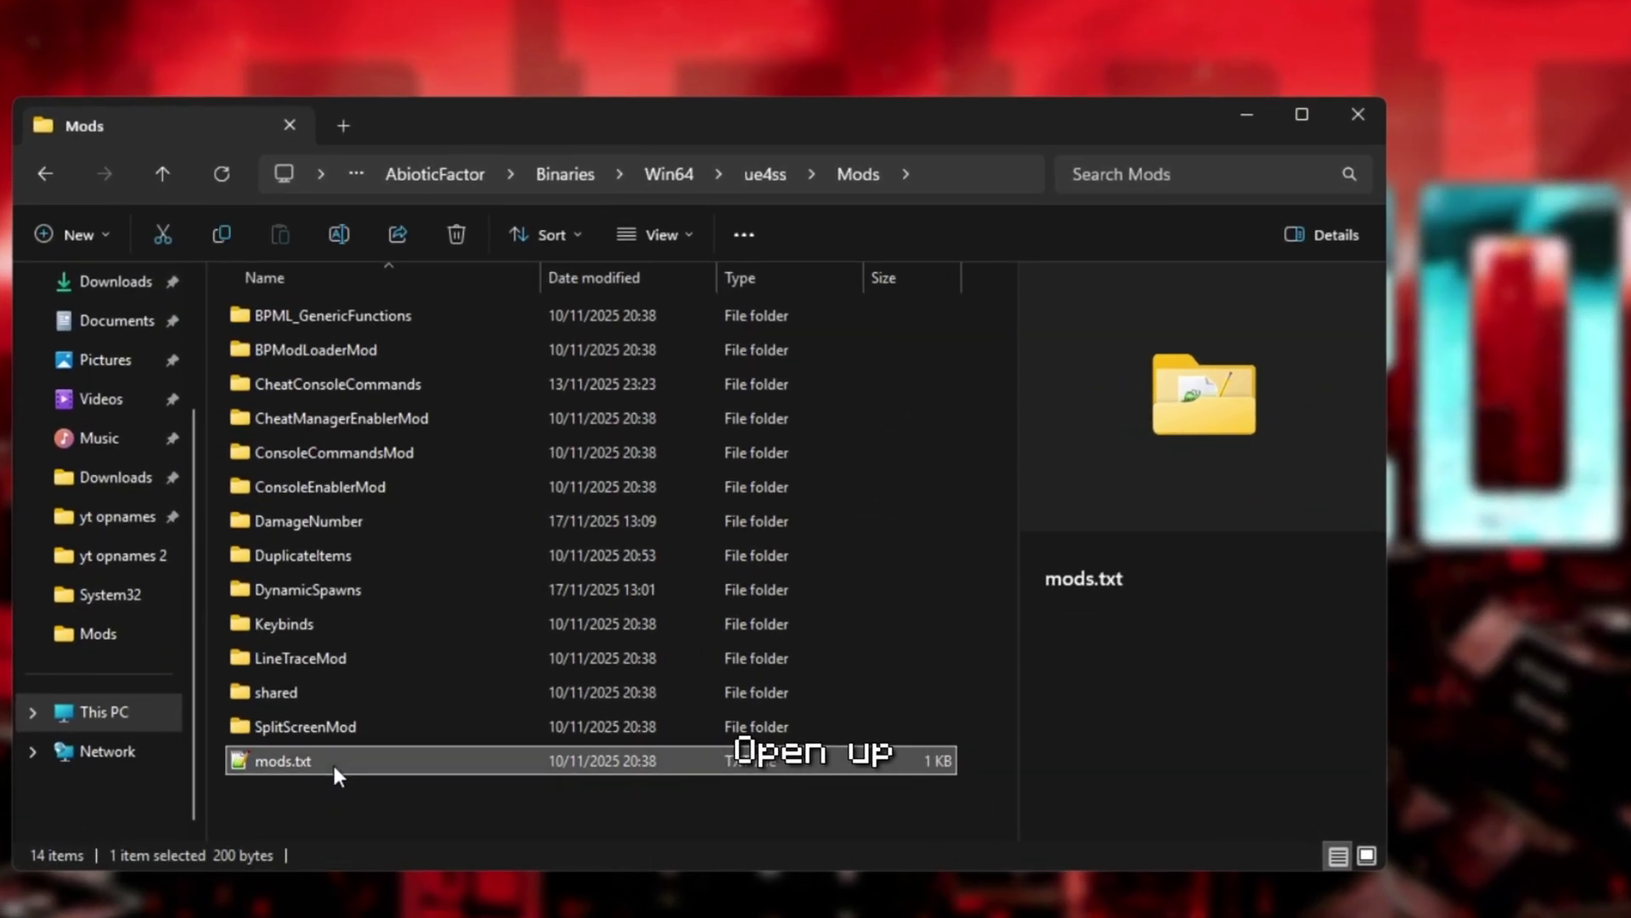
pyautogui.doubleClick(316, 764)
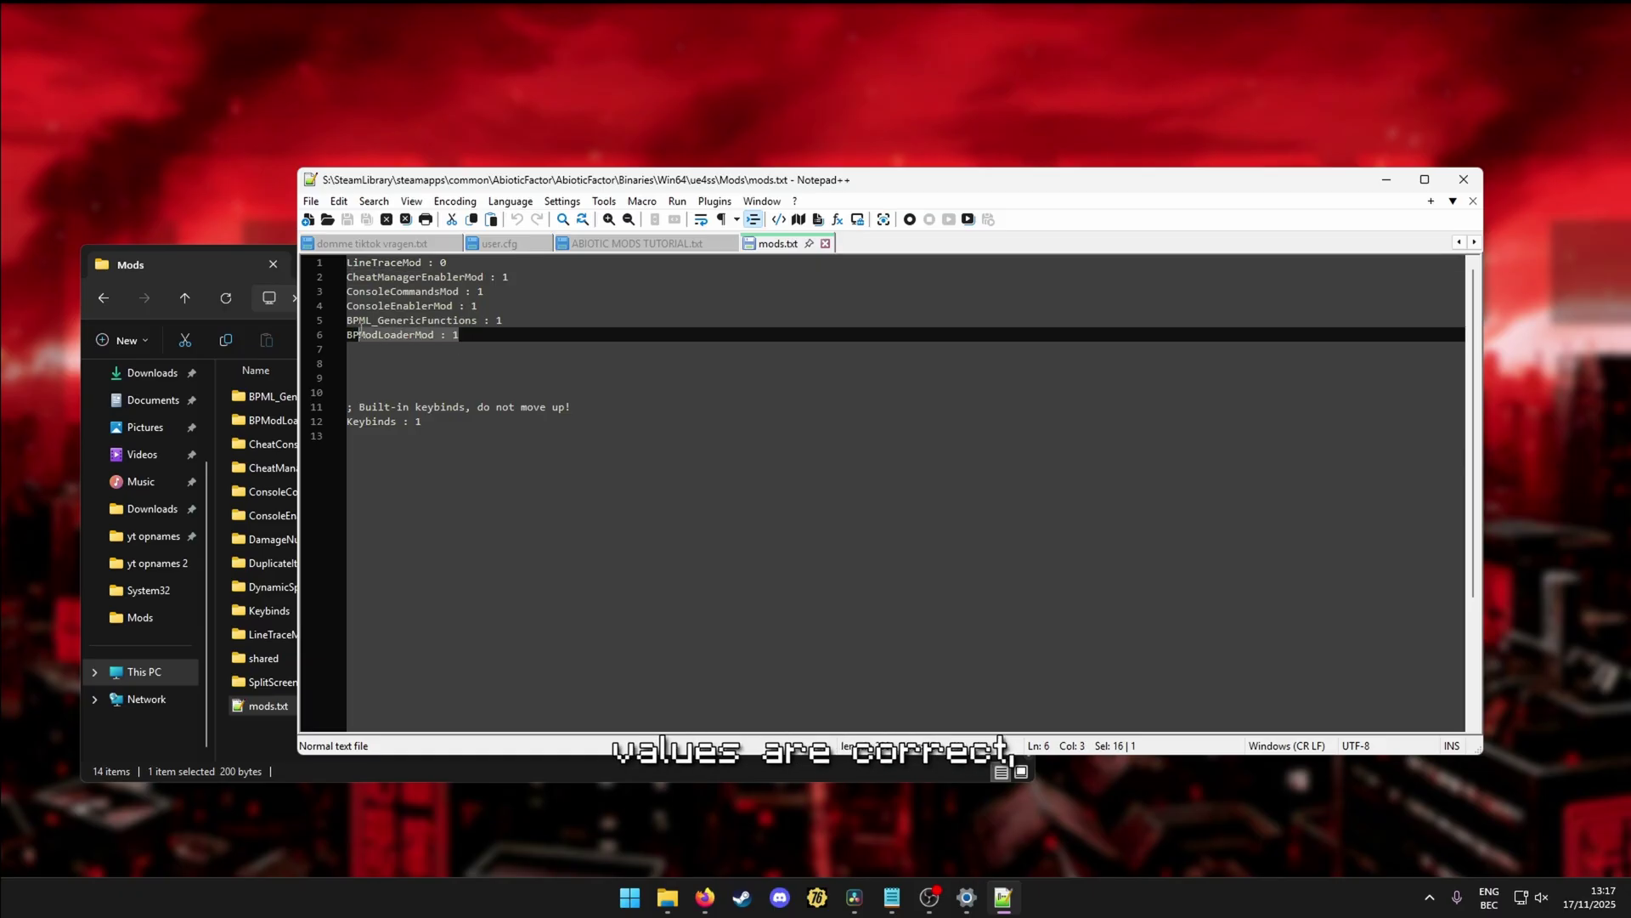
pyautogui.moveTo(360, 333); pyautogui.dragTo(348, 321)
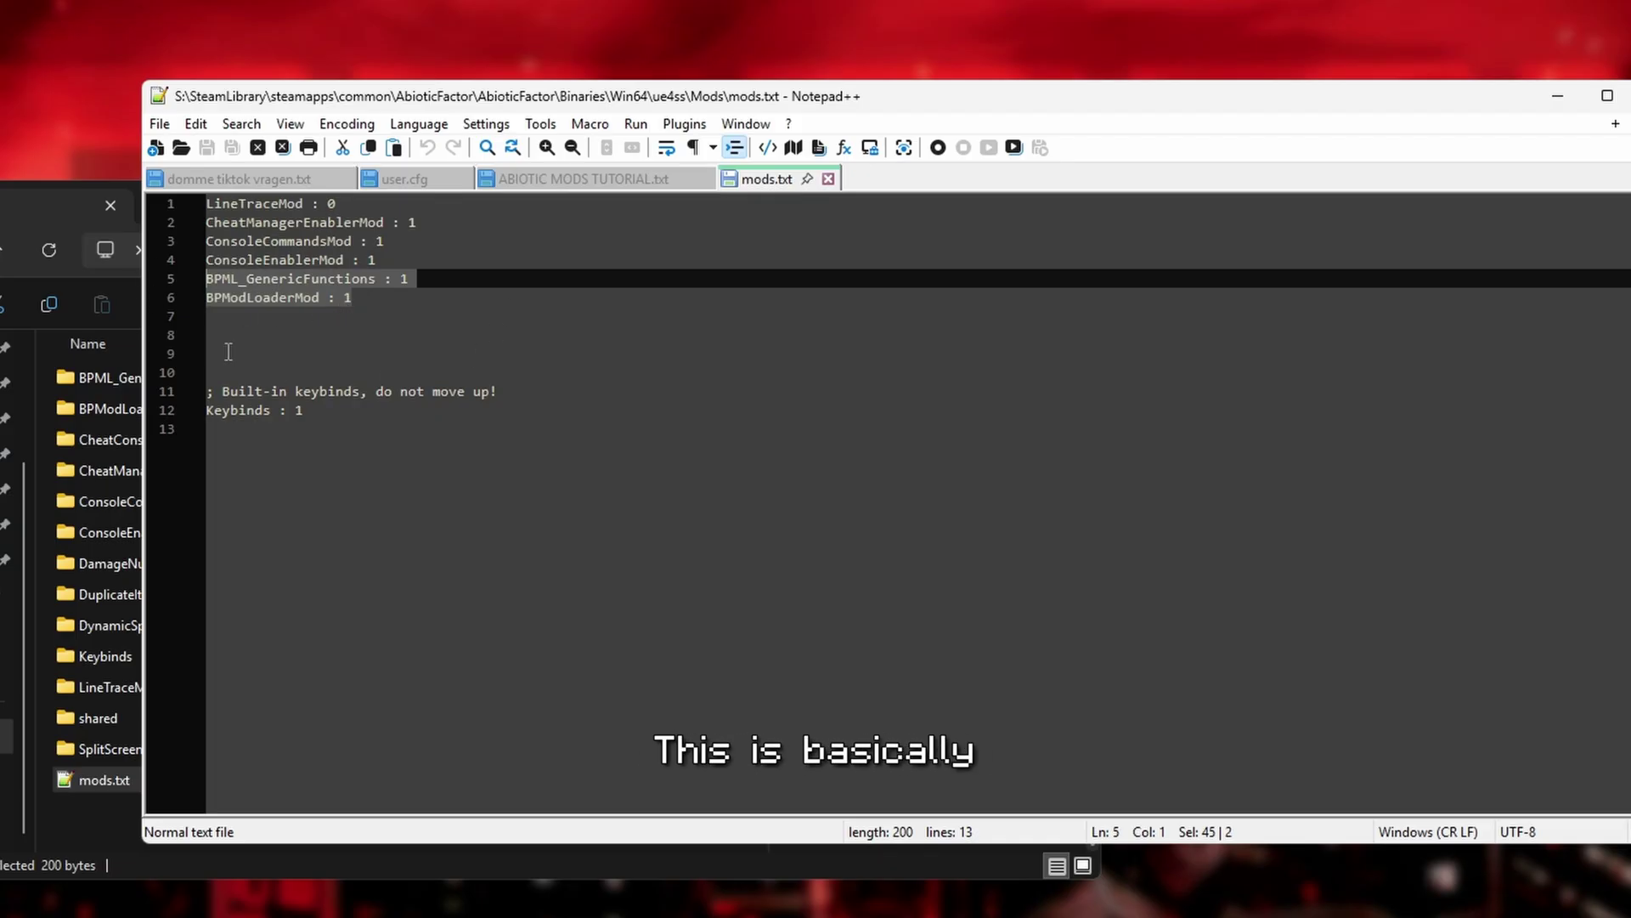
pyautogui.click(407, 325)
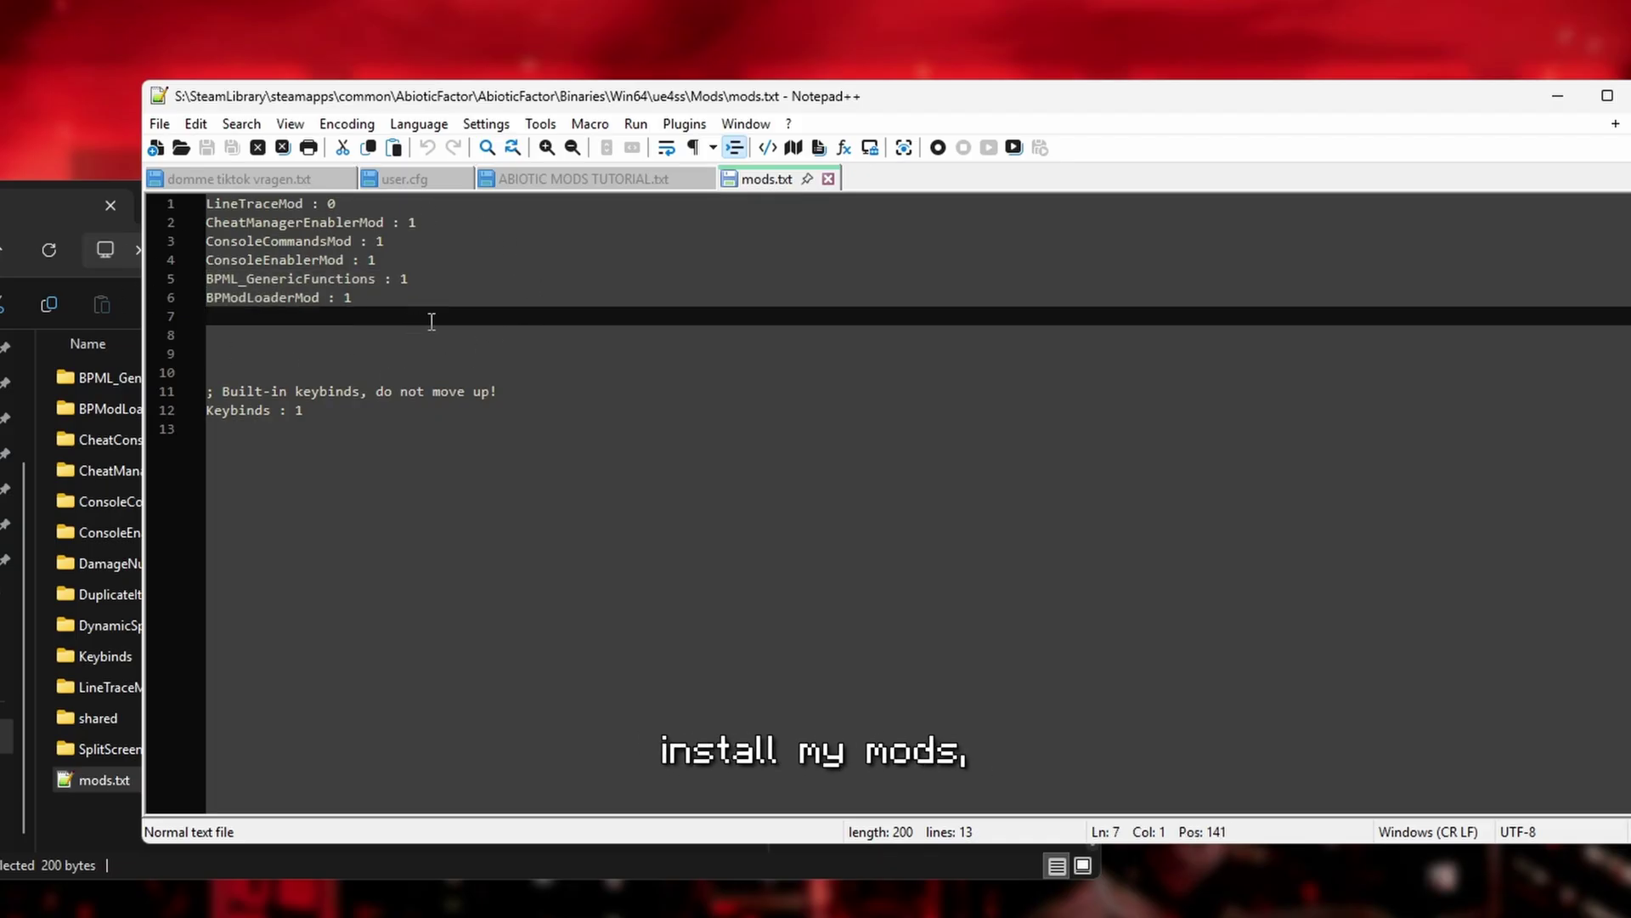